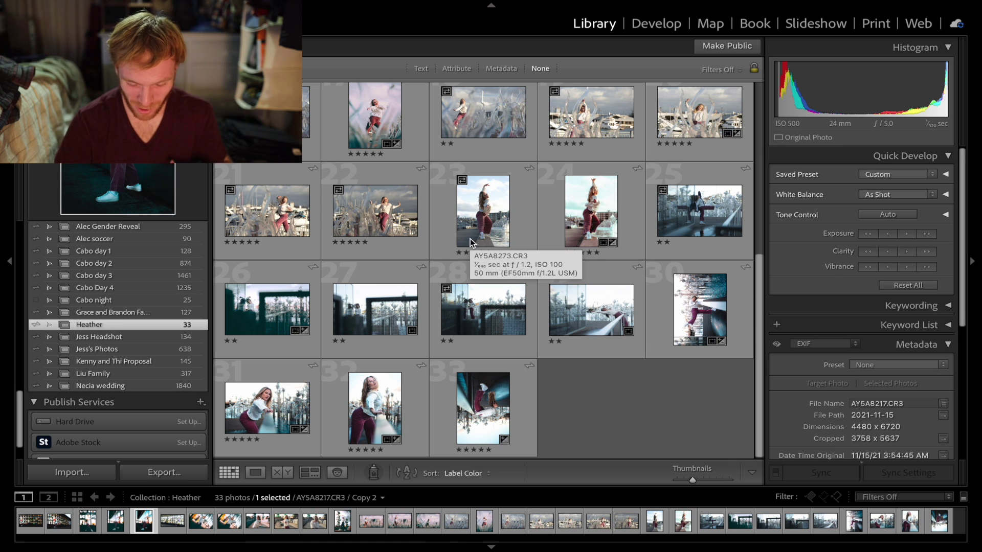
- Look over the full set of thumbnails in the selected collection, from the first photo to the last
scroll(471, 239, "up", 5)
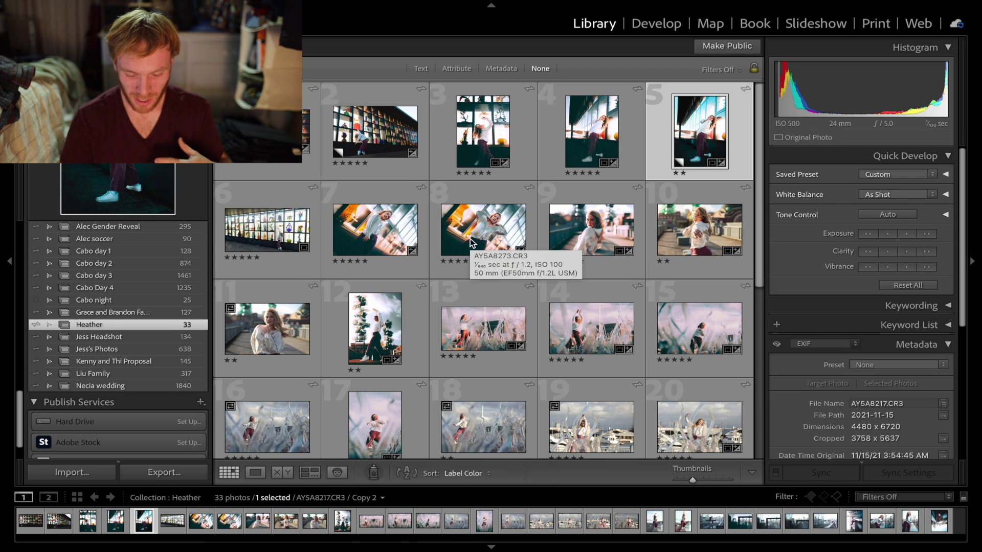
scroll(471, 238, "down", 5)
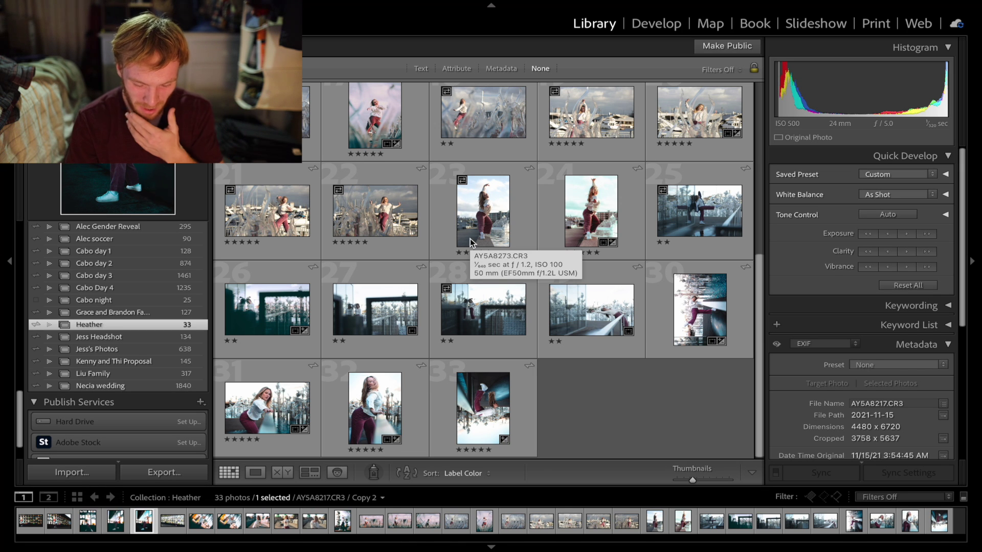
scroll(471, 238, "up", 5)
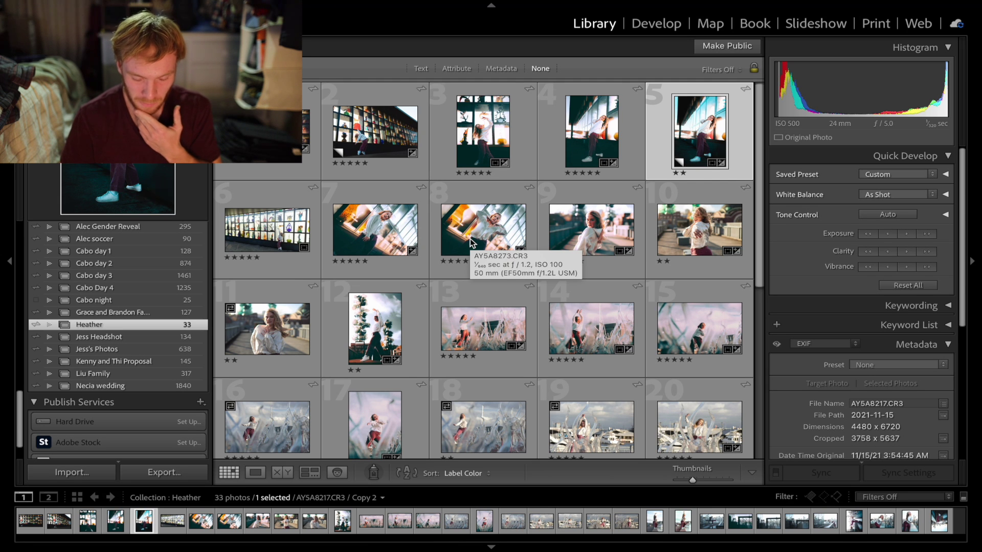
scroll(470, 238, "down", 2)
scroll(470, 243, "up", 1)
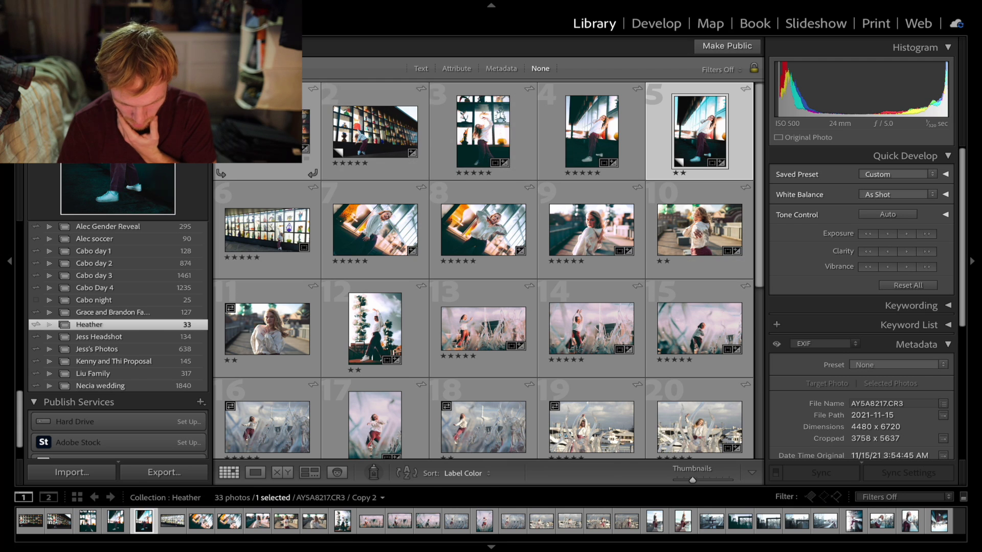
- Review the first eight photos enlarged one after another, from AY5A8168.CR3 through AY5A8273.CR3
double_click(266, 133)
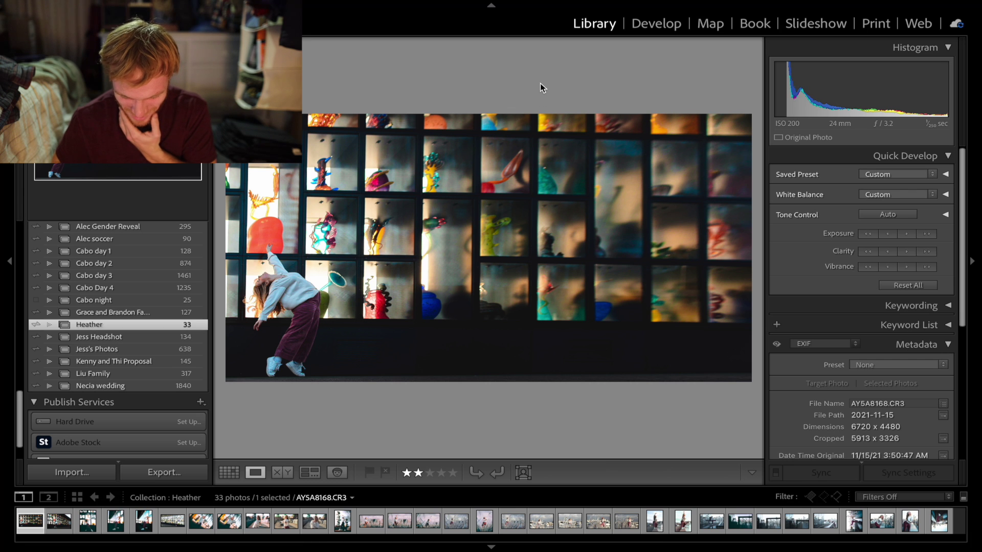
key("Right")
key("Right")
key("Right")
key("Left")
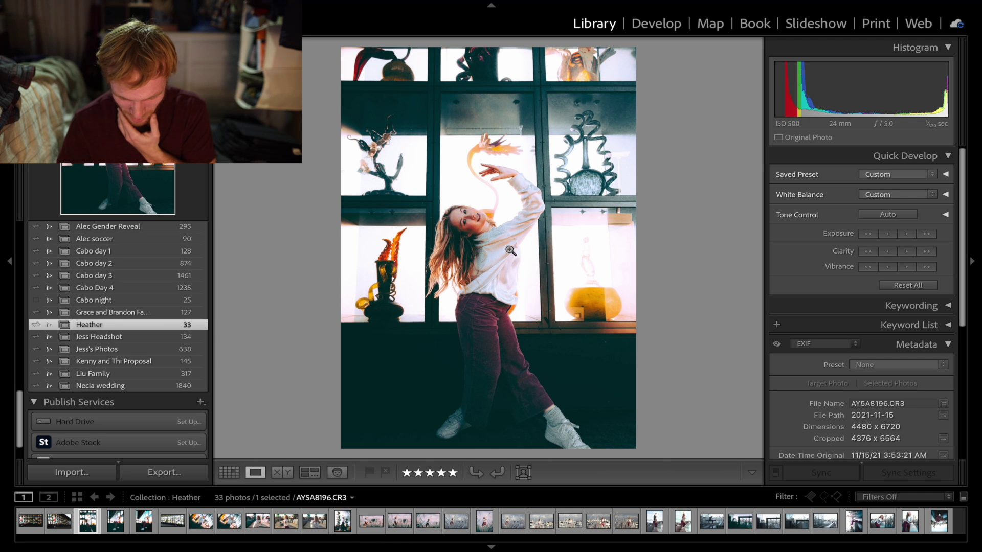
key("Right")
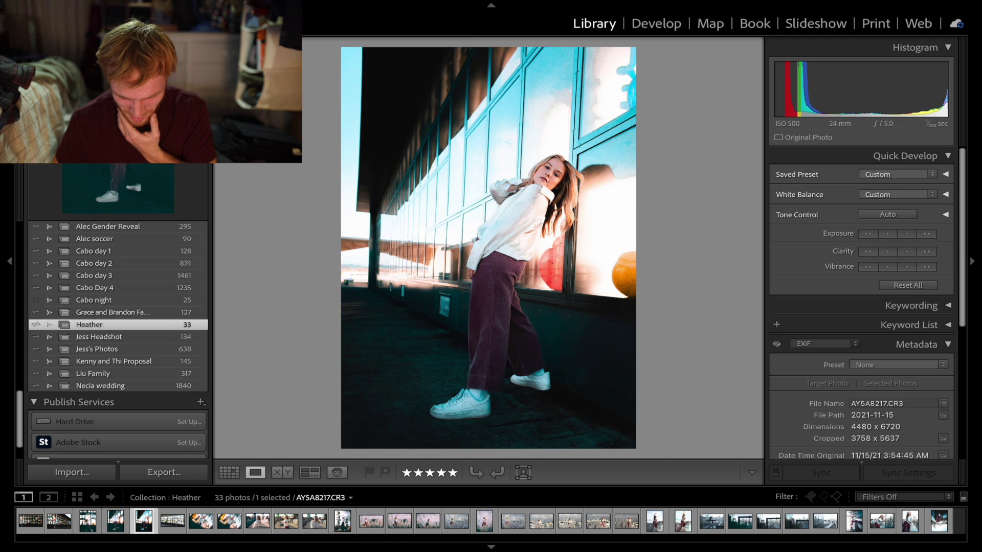
key("Right")
key("Left")
key("Right")
key("5")
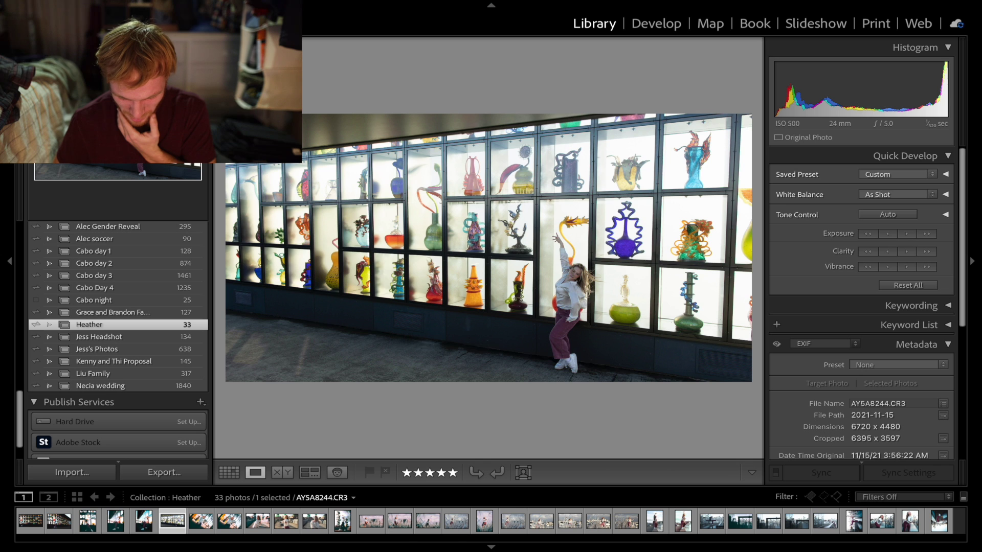
key("Right")
key("Right")
- Return to the grid, look over the thumbnails, and view the two-star portrait AY5A8335.CR3 enlarged before going back to the grid
left_click(229, 472)
scroll(513, 297, "down", 3)
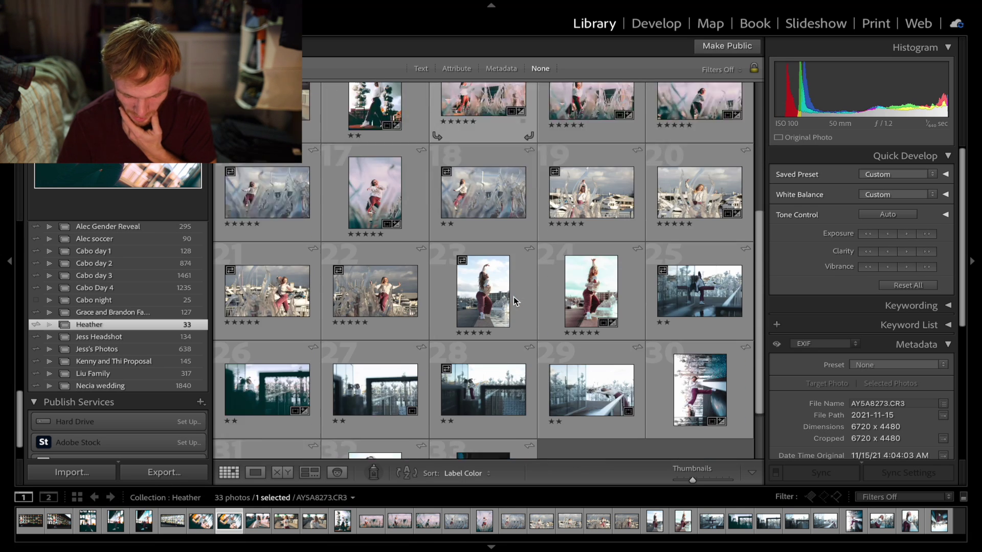
scroll(514, 296, "up", 5)
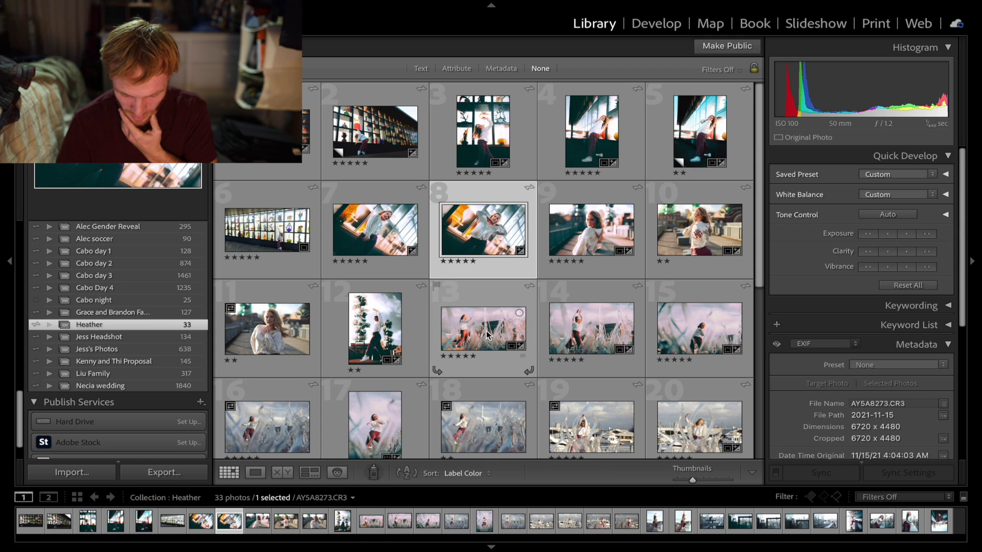
scroll(486, 331, "down", 3)
scroll(486, 330, "up", 3)
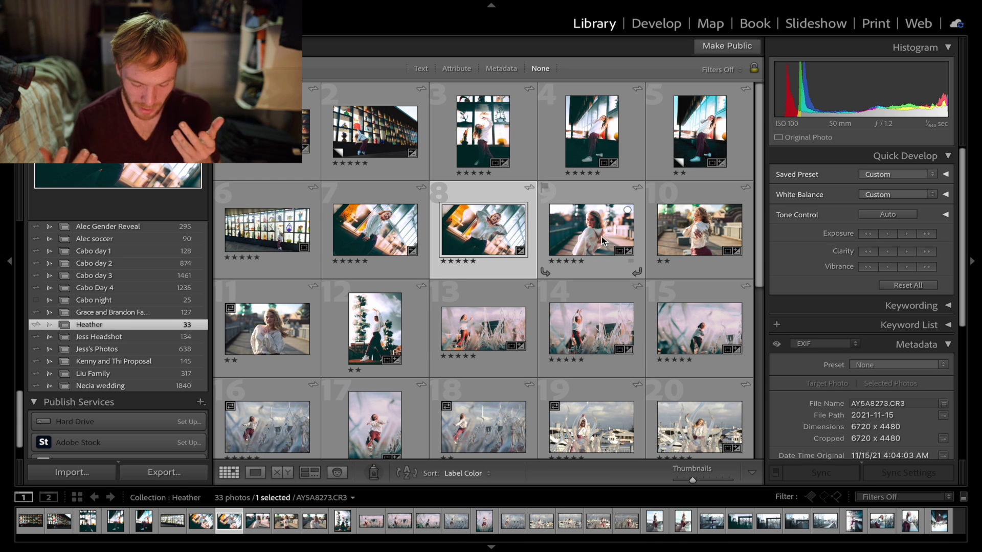
double_click(371, 327)
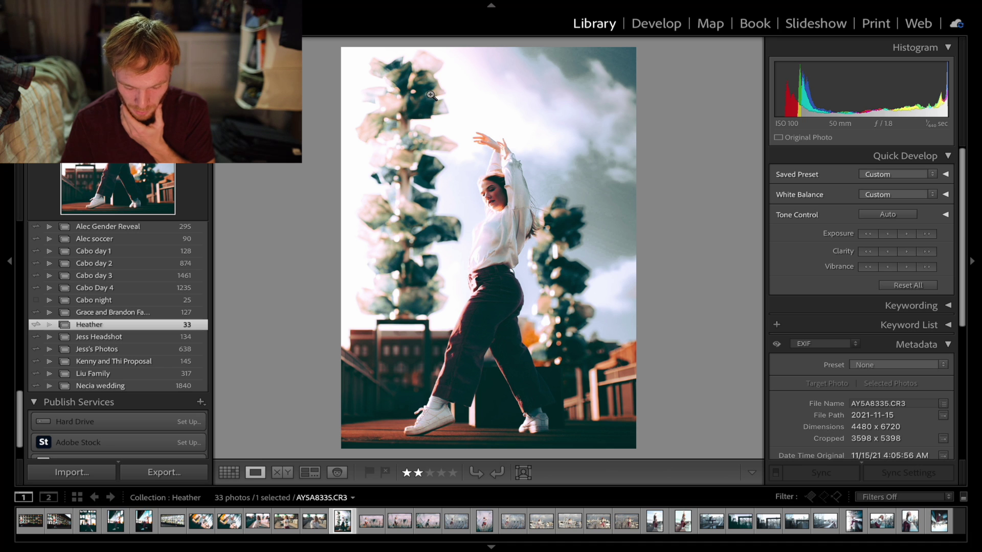
left_click(228, 472)
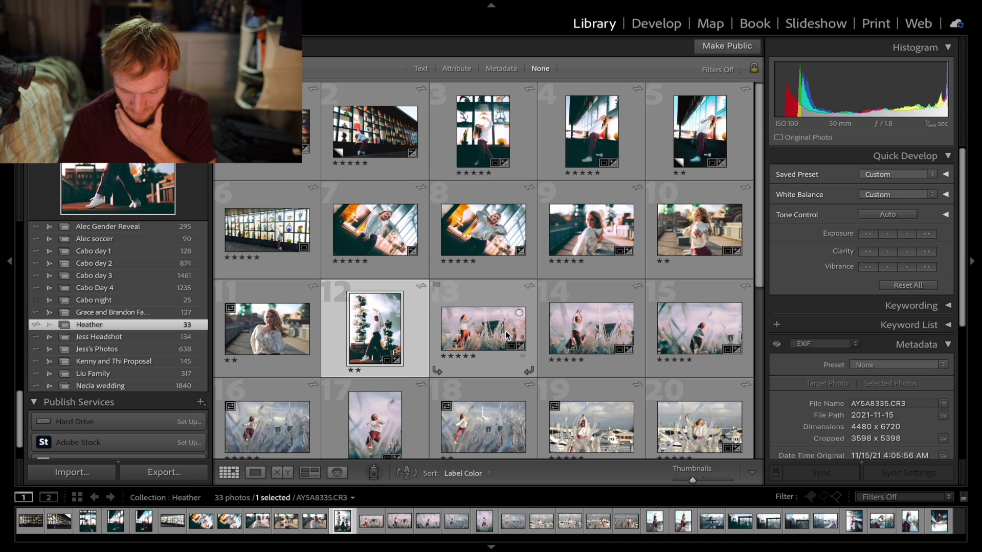
- Review the glass-sculpture photos enlarged in sequence, starting with AY5A8381.CR3 and continuing to the harbour shot AY5A8424.CR3
scroll(460, 287, "down", 2)
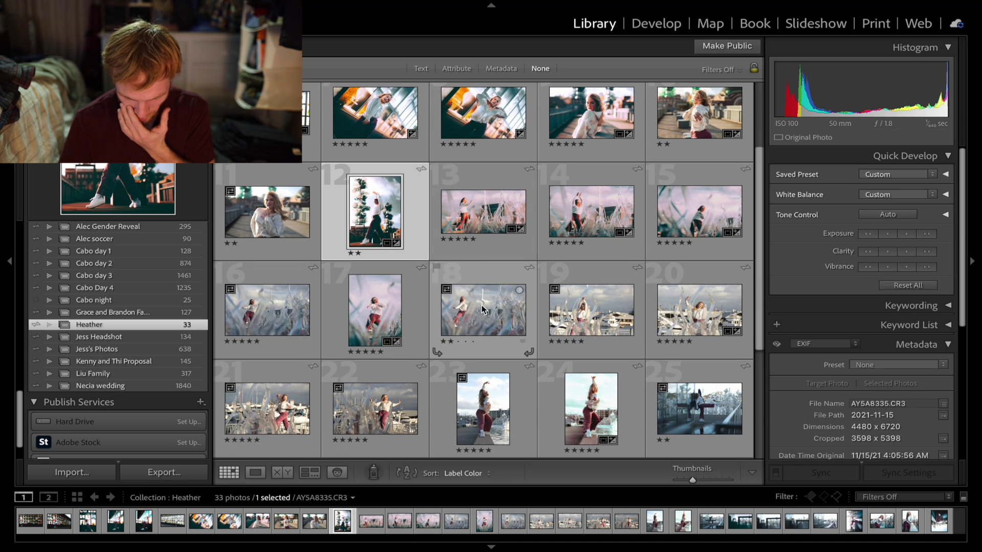
double_click(485, 215)
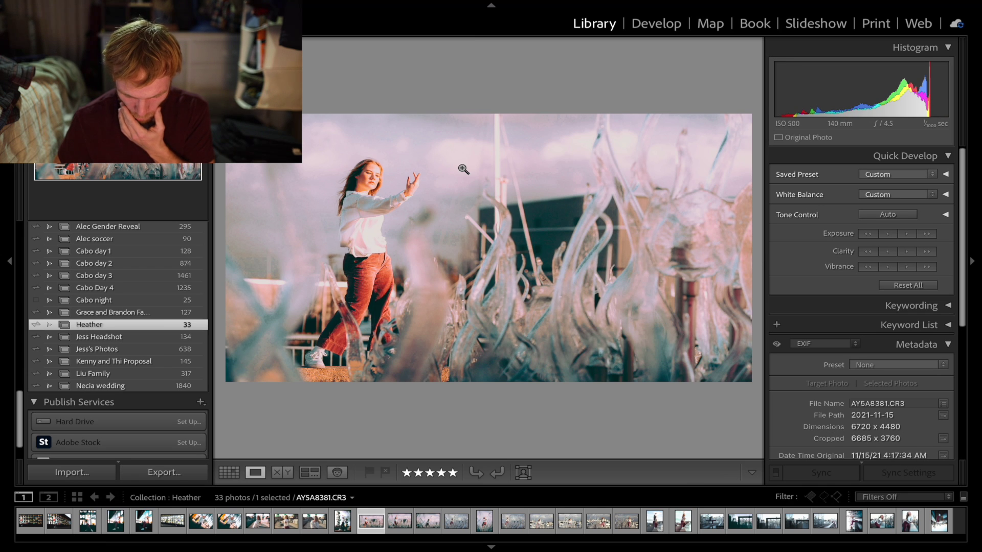
key("Right")
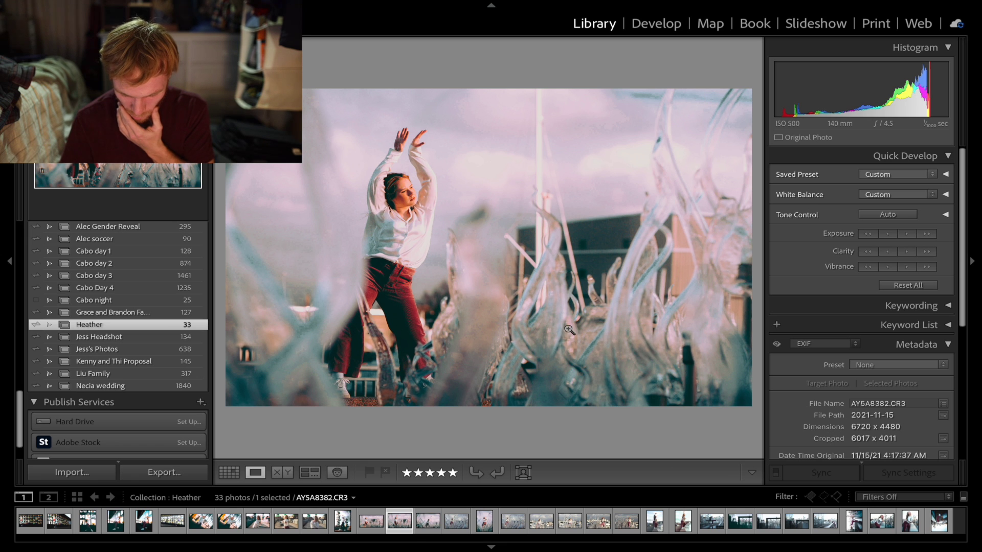
key("Right")
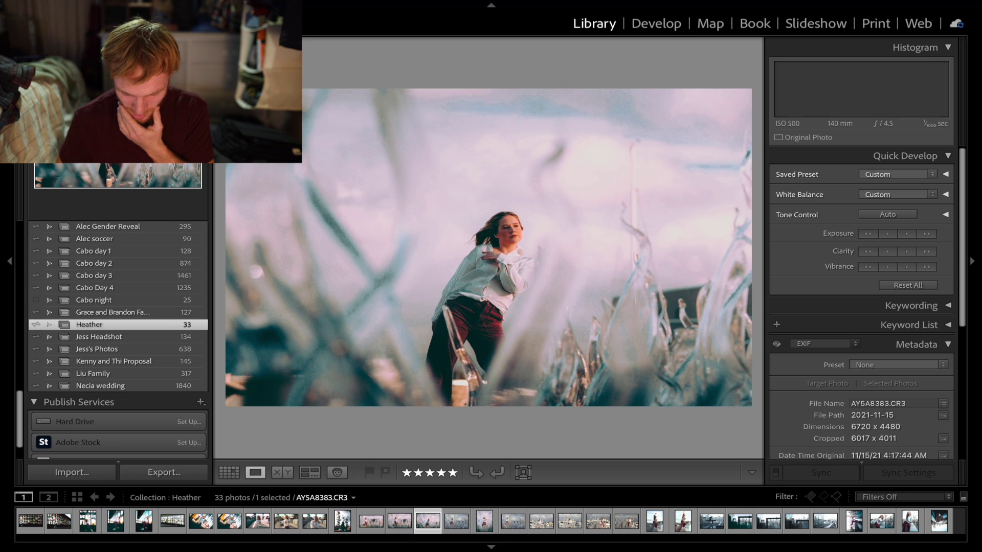
key("Right")
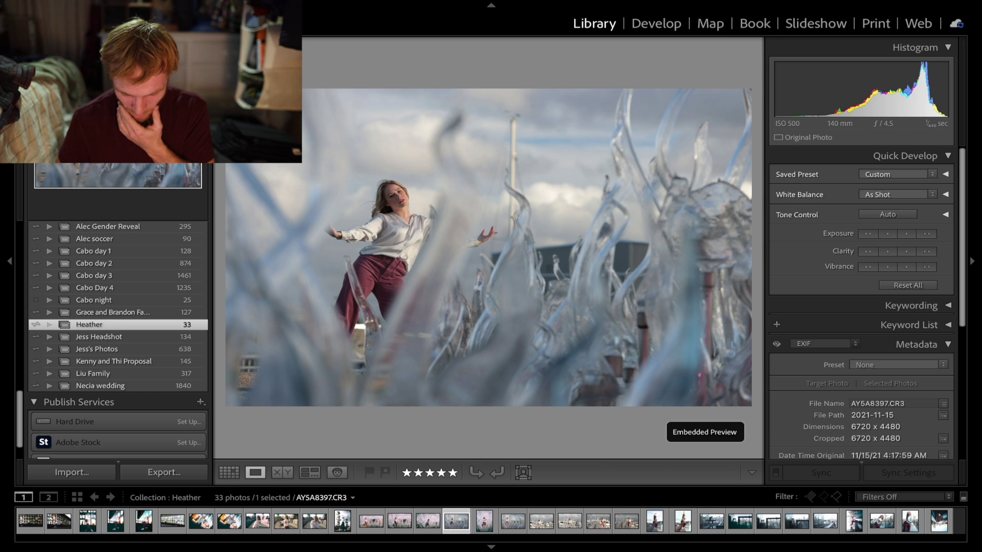
key("Right")
key("Right")
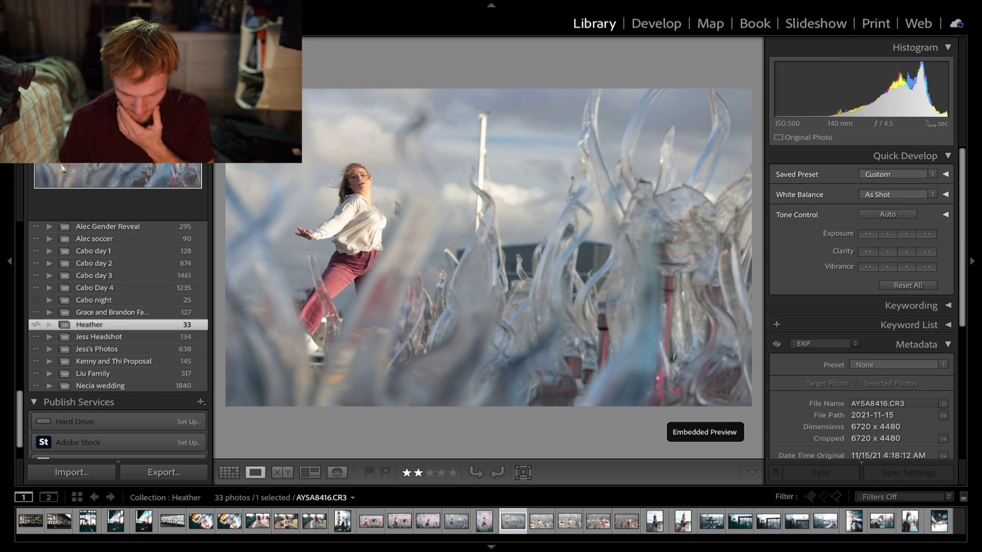
key("Right")
key("Right")
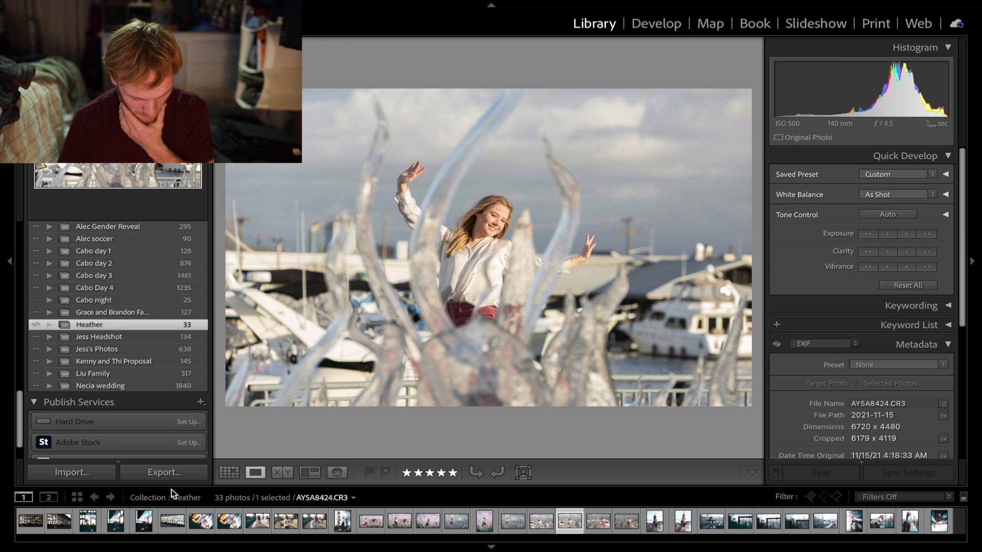
- Return to the thumbnail grid and look over the remaining photos at the end of the collection
left_click(221, 477)
scroll(425, 331, "down", 3)
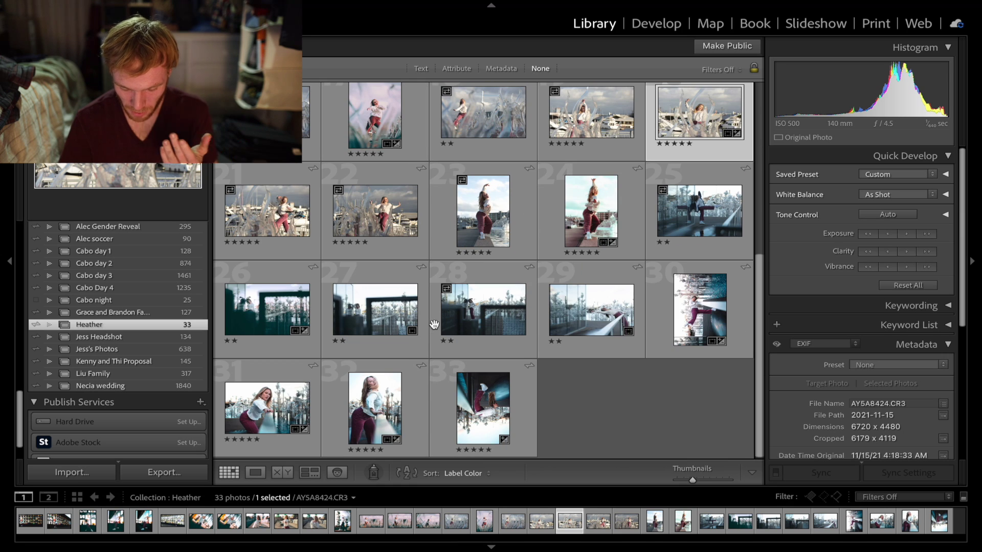
scroll(486, 292, "up", 2)
scroll(511, 296, "down", 2)
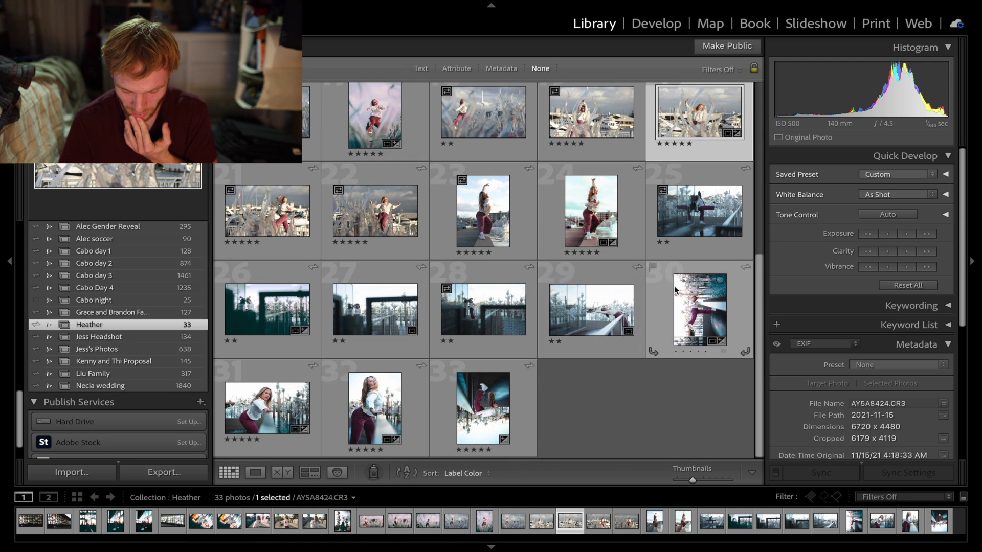
- View the sideways portrait AY5A8622.CR3 enlarged, rotate it clockwise to landscape, and rotate it back to portrait for comparison
double_click(704, 306)
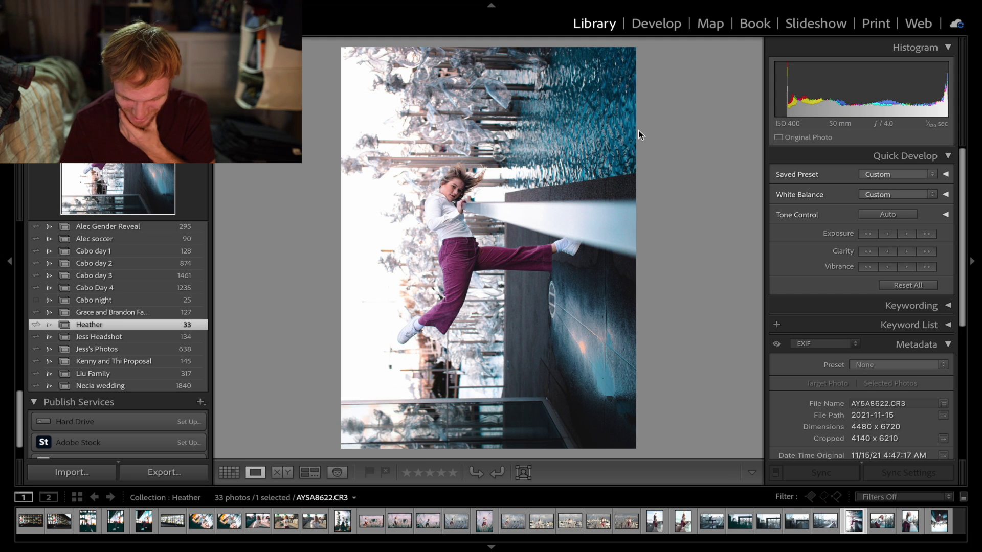
key("Right")
key("Left")
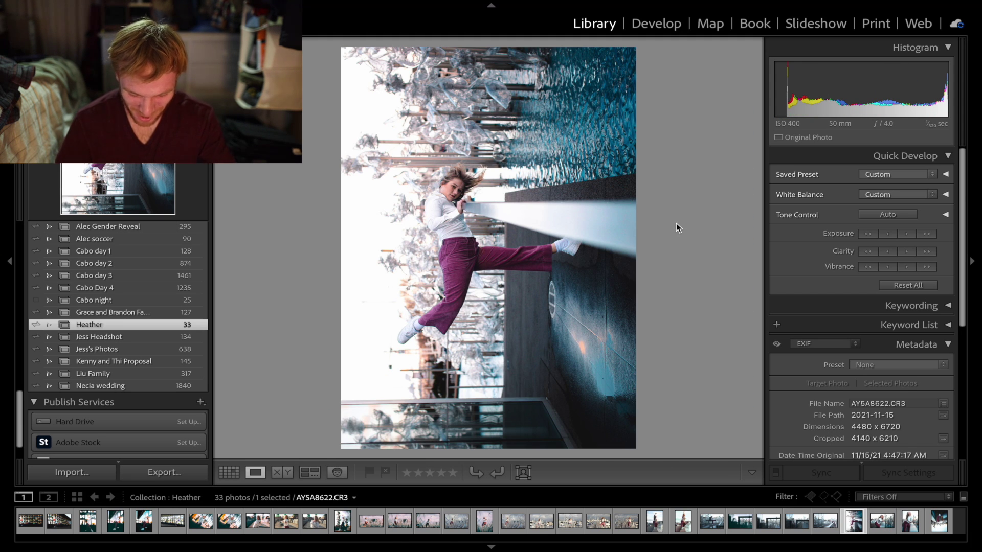
left_click(498, 473)
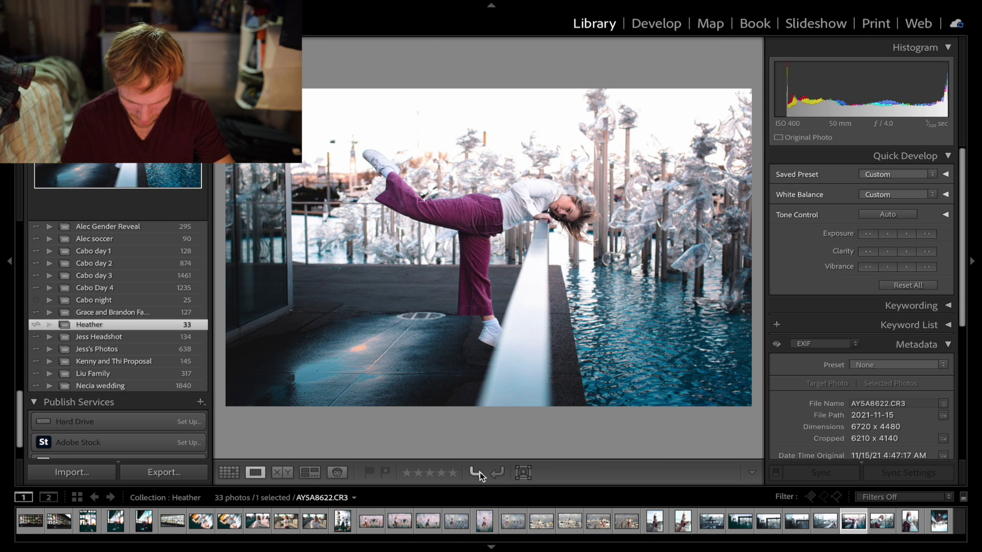
left_click(479, 473)
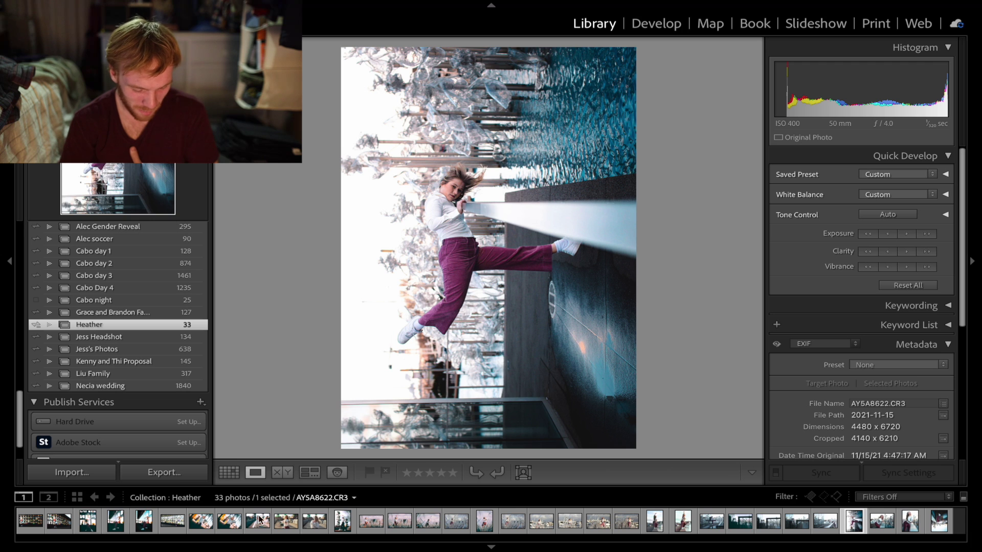
- Return to the start of the collection and open the first photo, AY5A8168.CR3, in the Develop module
left_click(229, 471)
scroll(484, 298, "up", 5)
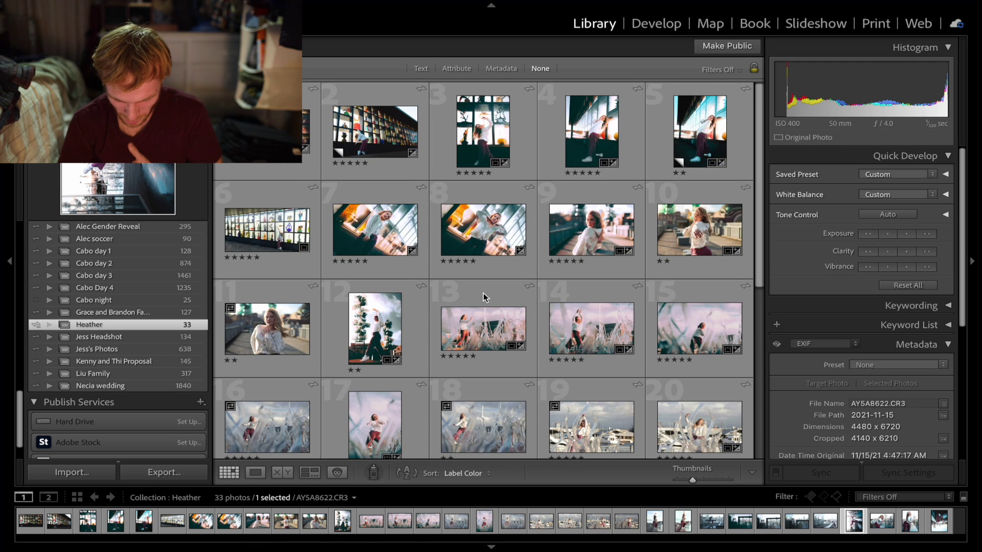
scroll(484, 294, "down", 3)
scroll(483, 293, "up", 3)
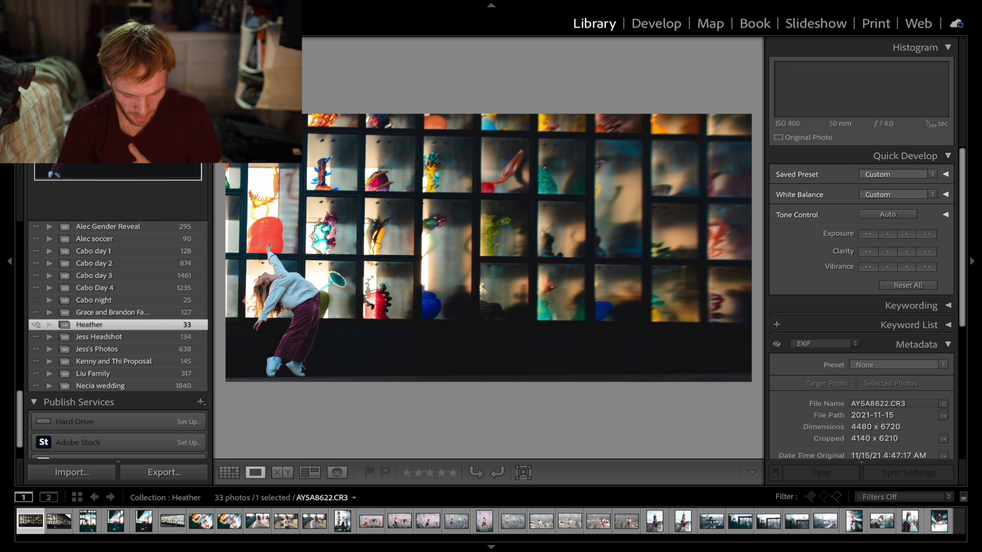
double_click(311, 130)
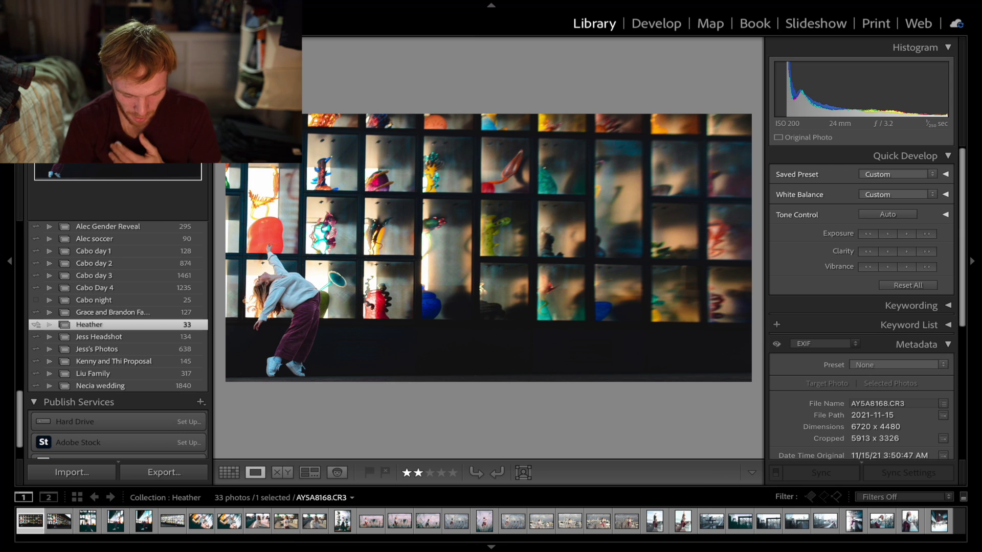
left_click(666, 29)
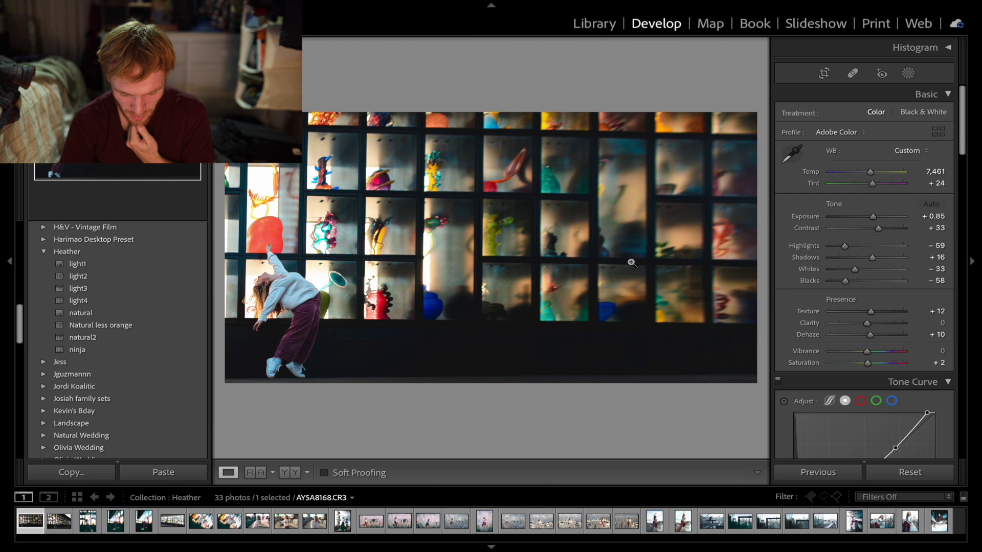
- Compare AY5A8168.CR3 with its neighbouring virtual copy and its unedited Before version, and bring its Calibration settings into view
key("Right")
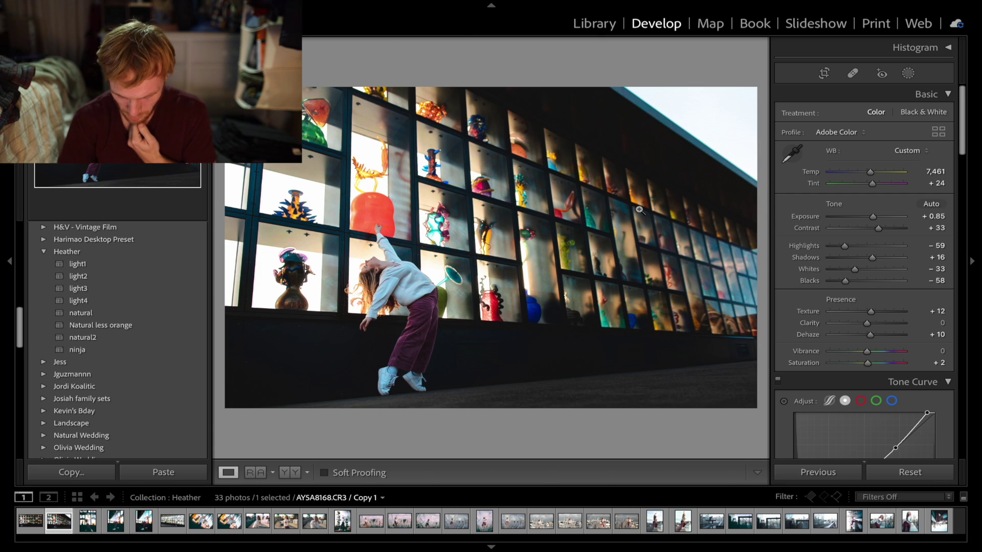
key("Left")
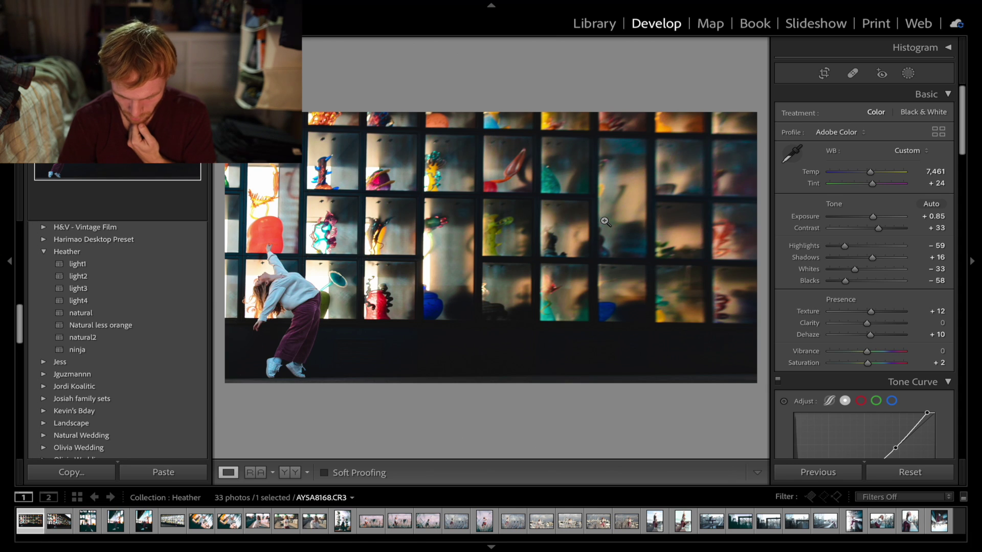
key("backslash")
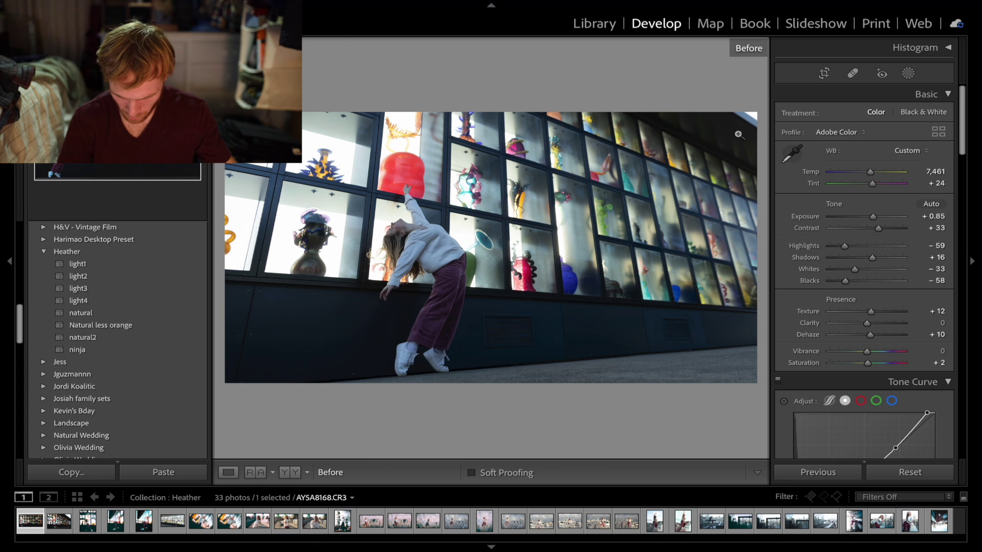
key("backslash")
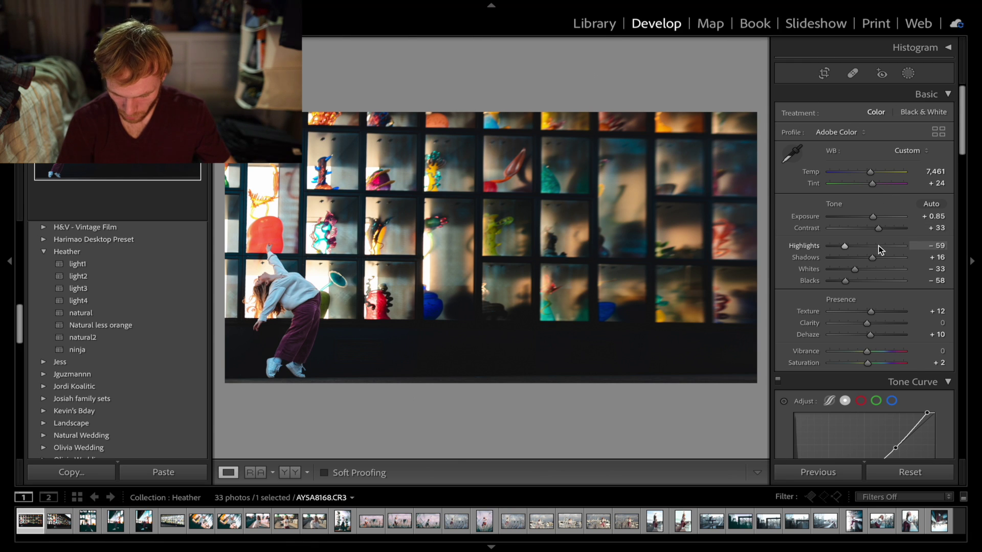
scroll(879, 246, "down", 15)
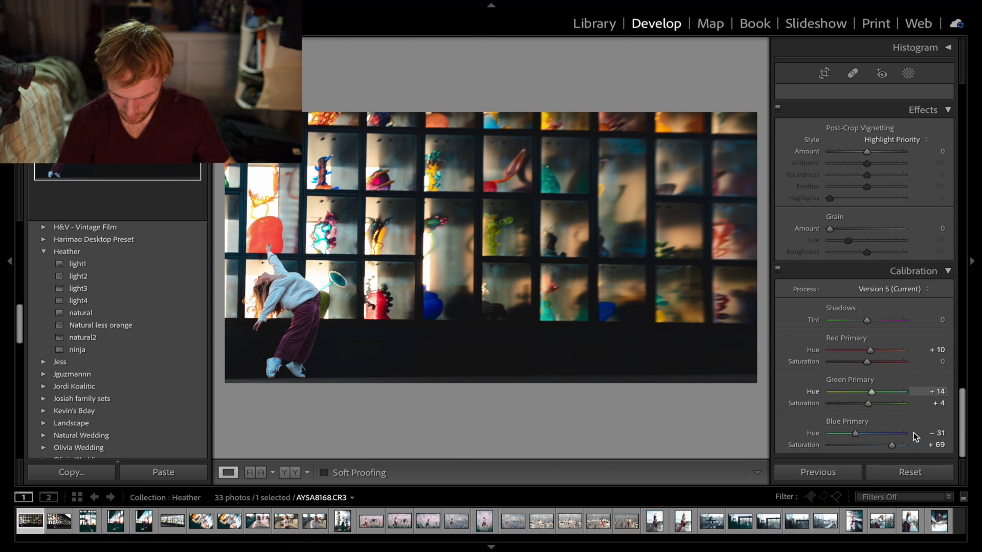
- Reset the develop settings of AY5A8168.CR3, try Transform values of Vertical -40 and Horizontal -20, and undo both perspective changes
left_click(915, 472)
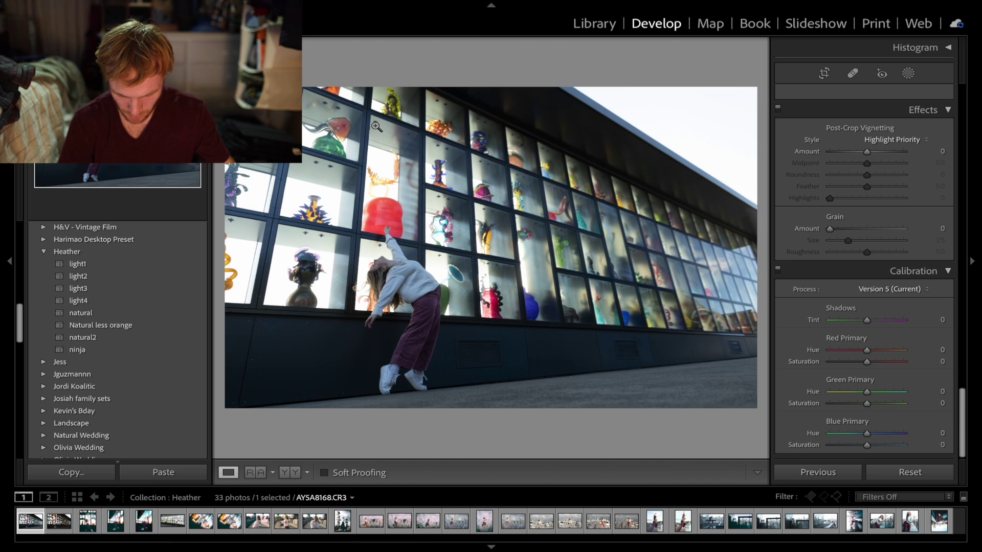
scroll(906, 335, "up", 6)
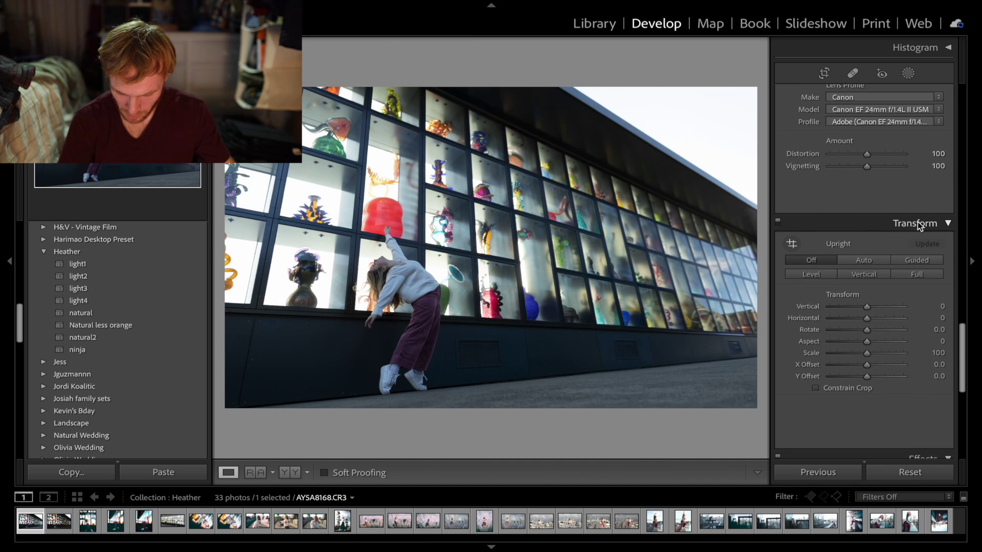
scroll(854, 246, "down", 2)
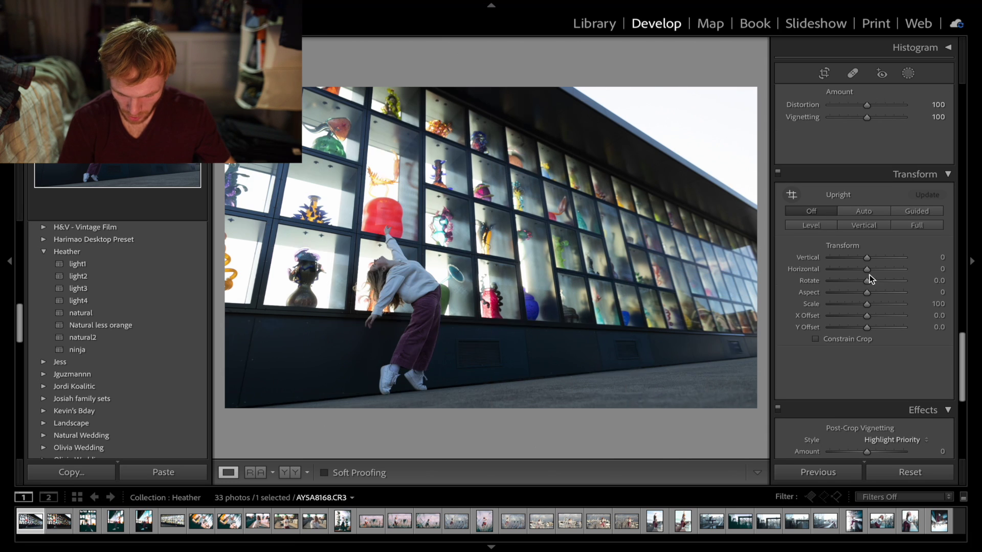
left_click_drag(869, 259, 852, 259)
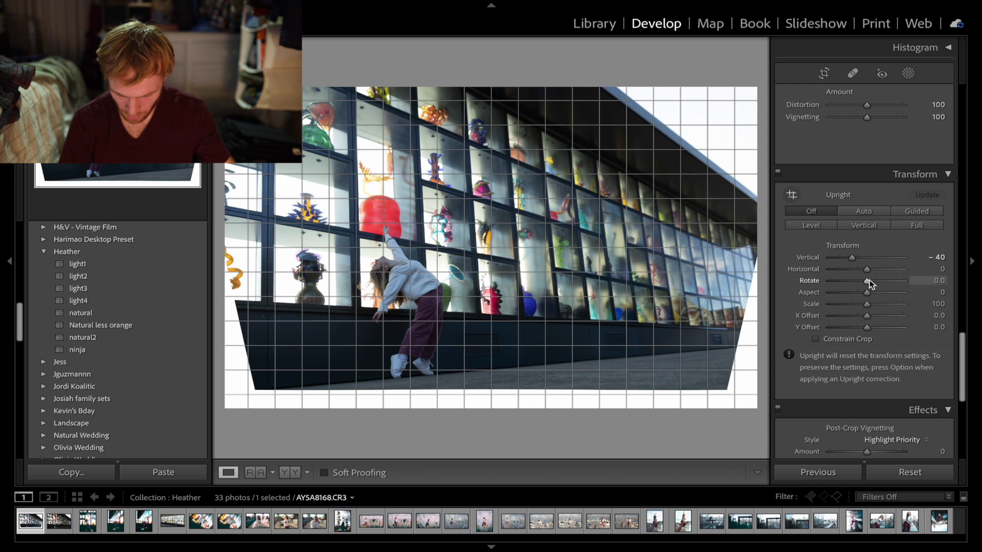
mouse_move(865, 270)
left_mouse_down()
mouse_move(849, 270)
mouse_move(887, 272)
mouse_move(860, 272)
left_mouse_up()
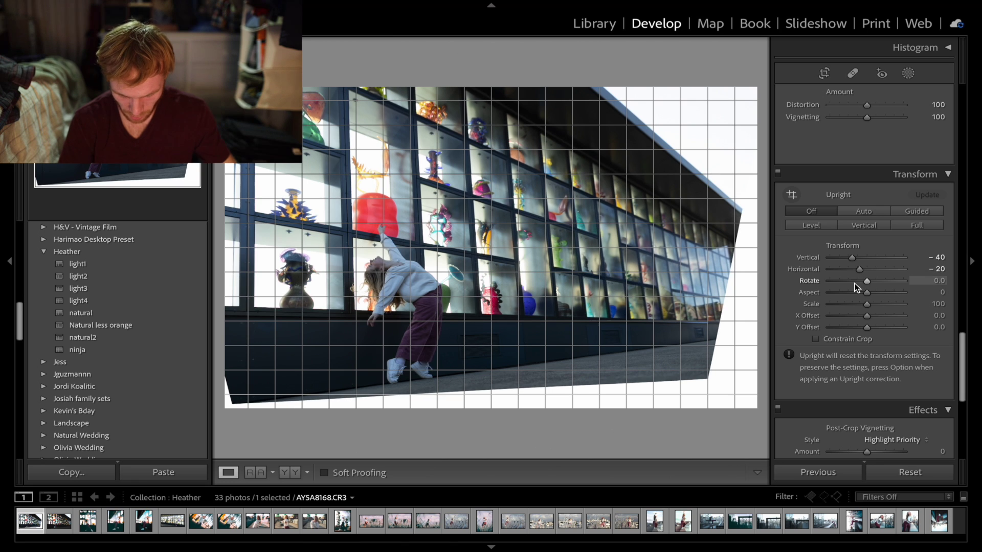
key("super+z")
key("super+z")
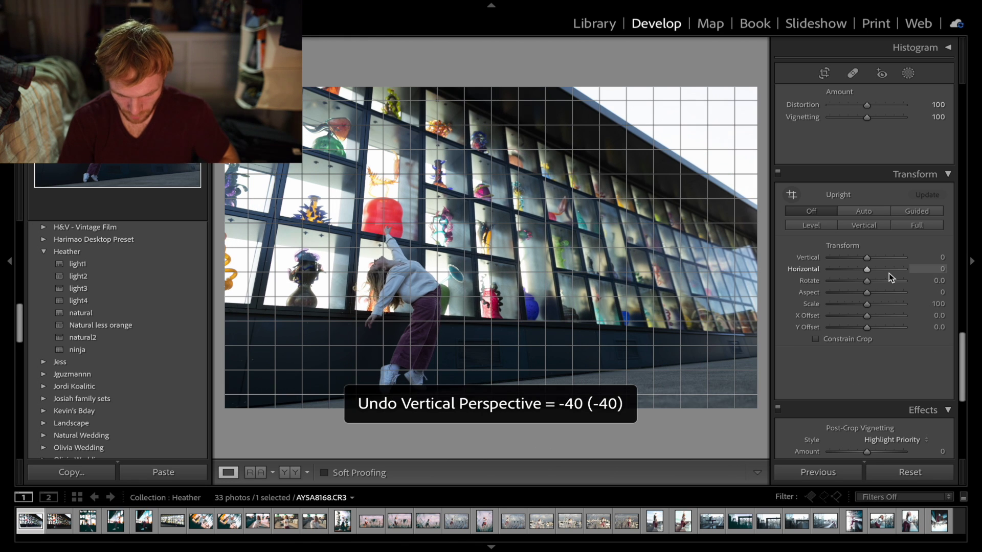
- Try a Full Upright correction with Scale 121 on the reset photo, and undo back to its finished edit
left_click(912, 224)
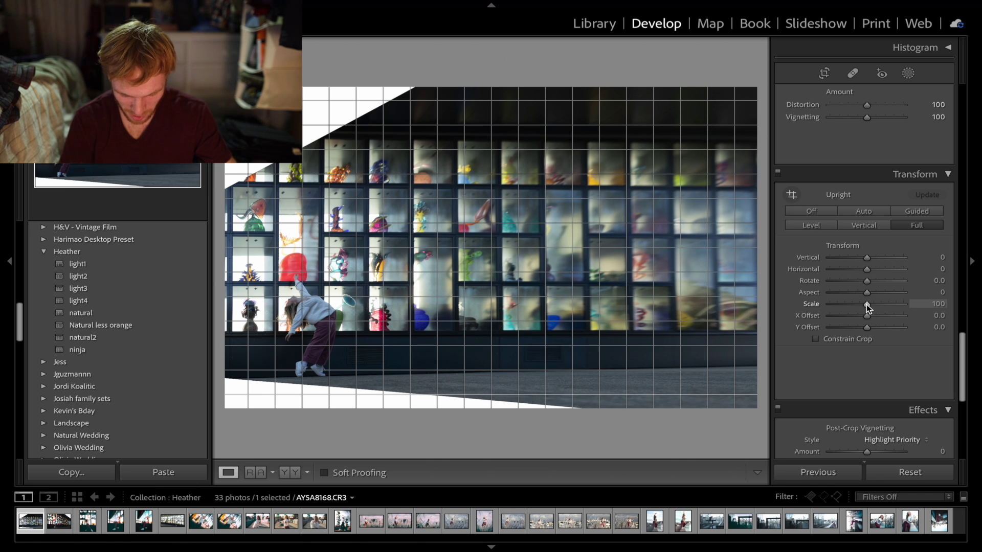
left_click_drag(872, 303, 880, 304)
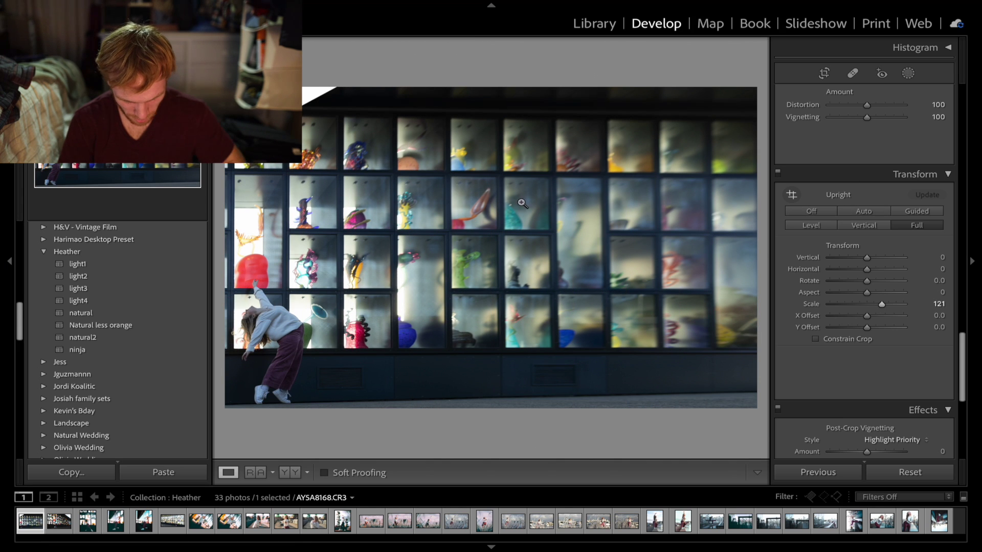
key("ctrl+z")
key("ctrl+z")
key("ctrl+z")
key("ctrl+z")
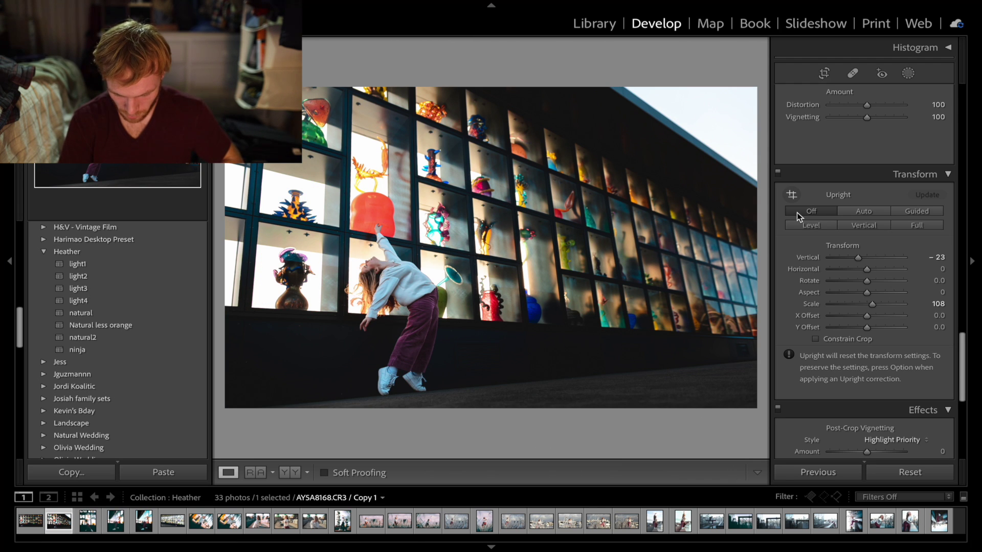
key("ctrl+shift+z")
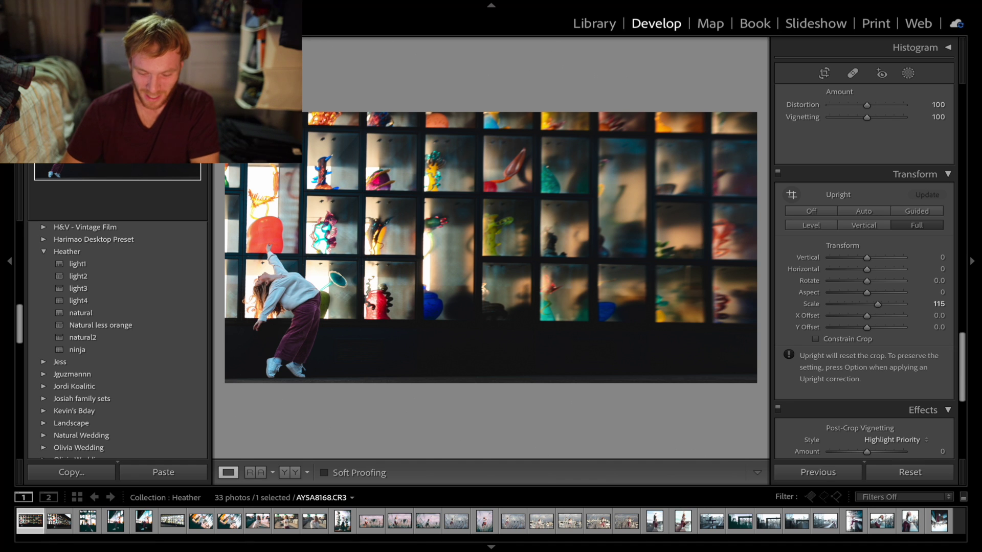
- Compare AY5A8168.CR3 with its Before version, and inspect the display cases and the dancer at higher magnification
key("backslash")
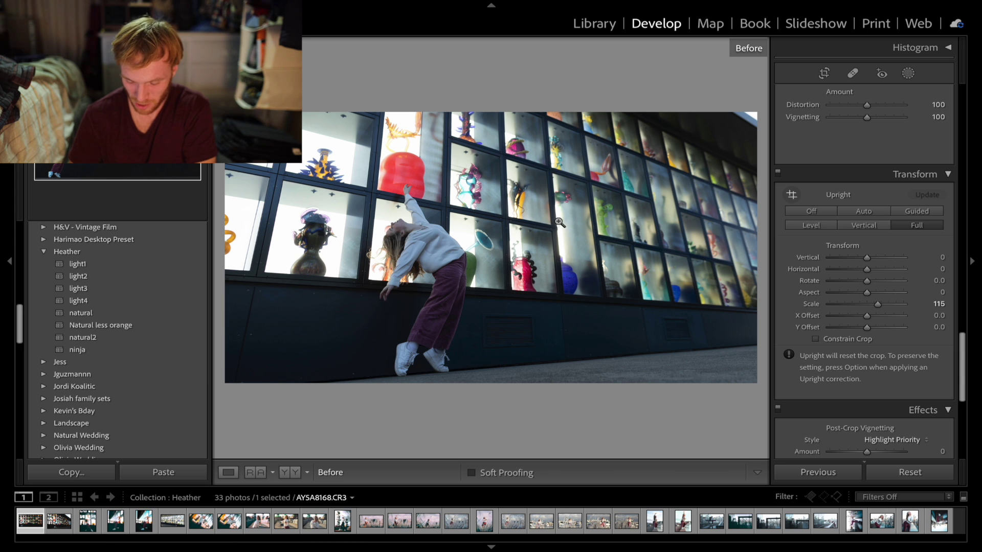
key("backslash")
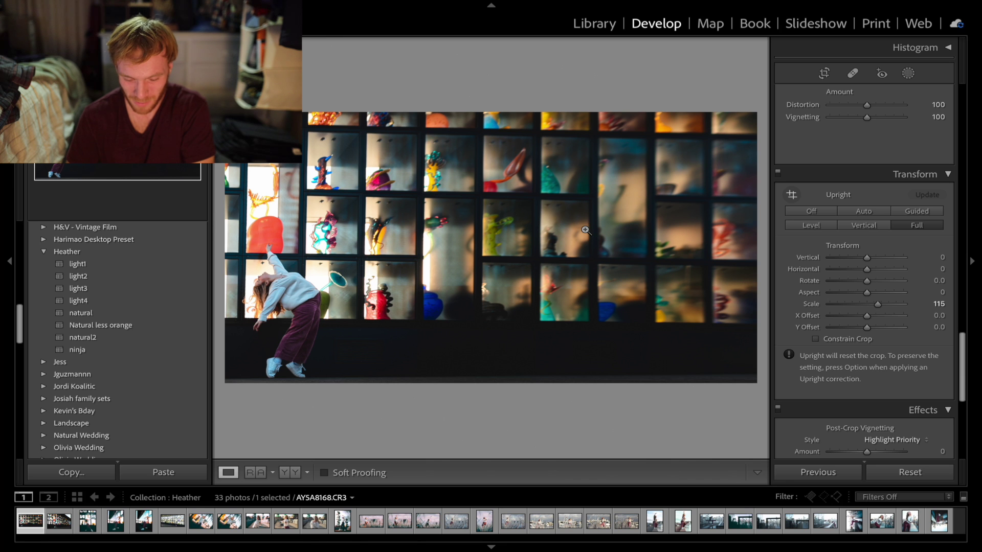
left_click(441, 225)
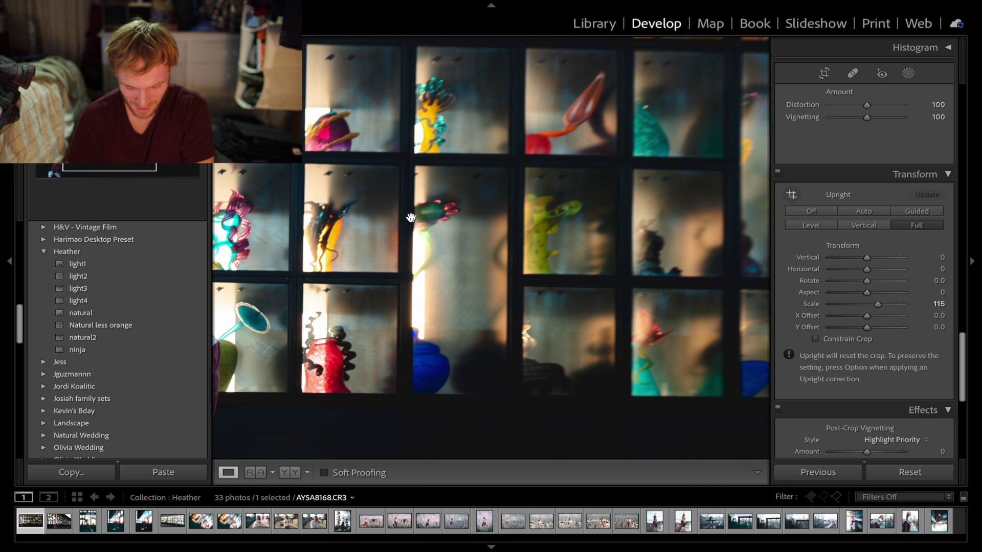
left_click_drag(580, 212, 319, 253)
left_click_drag(620, 145, 526, 164)
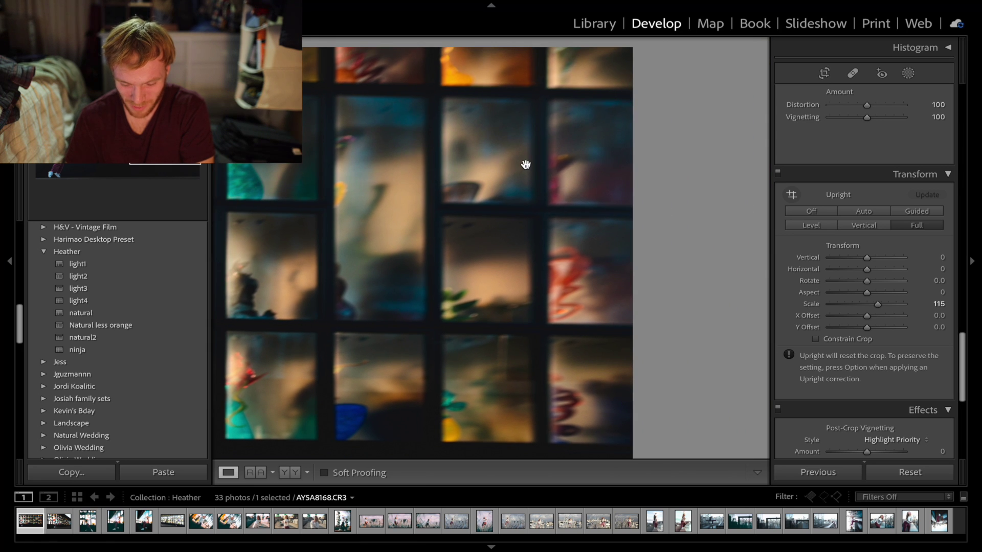
left_click_drag(375, 237, 683, 213)
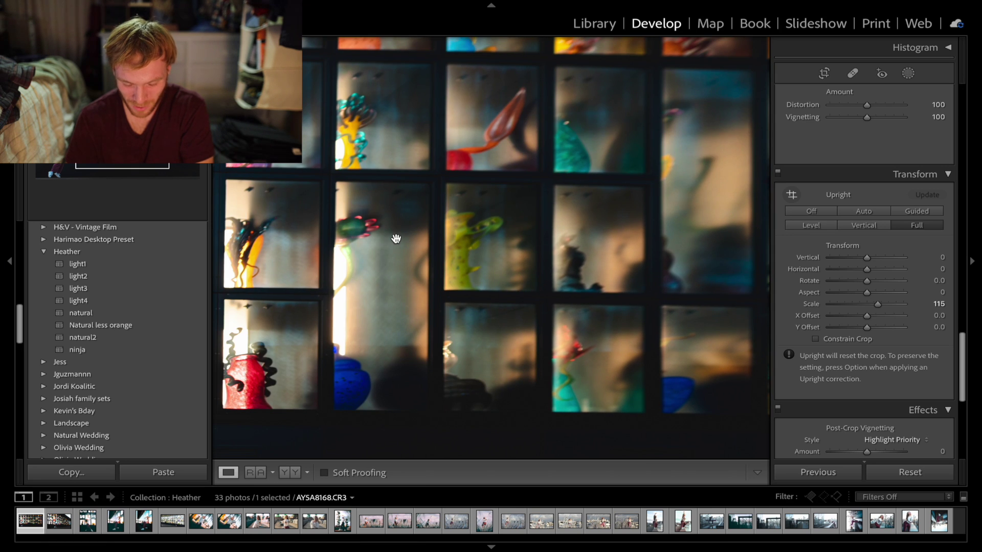
left_click_drag(394, 237, 400, 236)
left_click(665, 202)
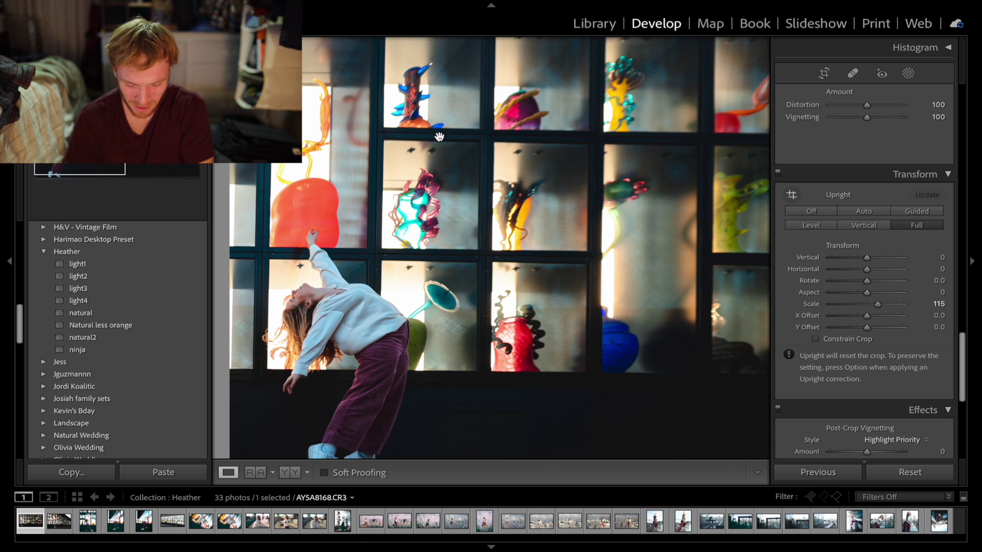
left_click(459, 146)
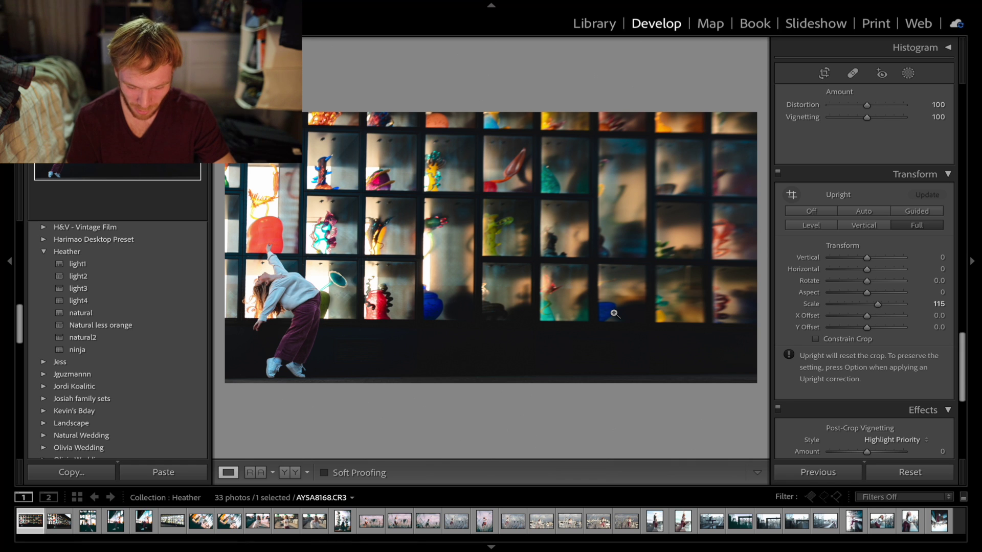
- Compare the straightened AY5A8168.CR3 with its angled virtual copy, Copy 1, by switching between the two
key("Right")
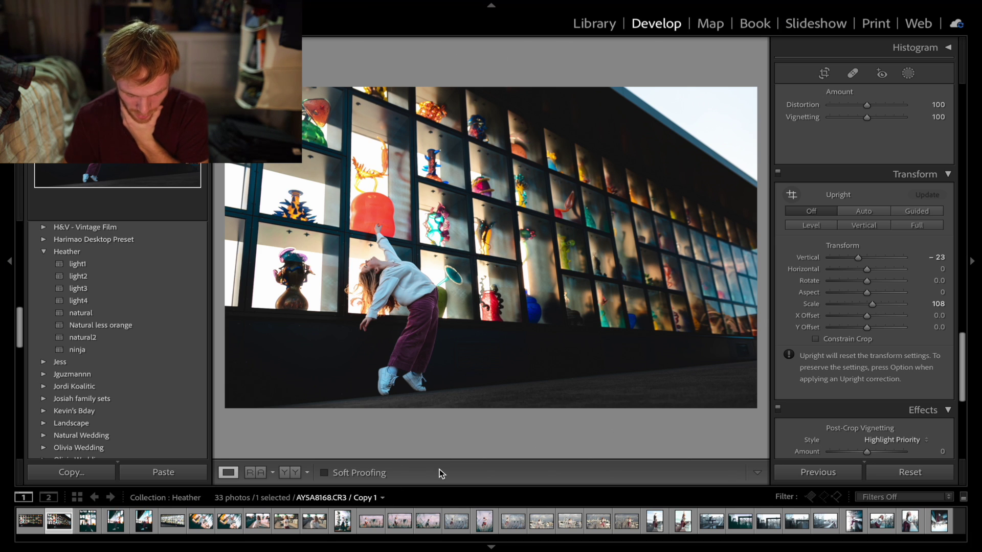
key("Left")
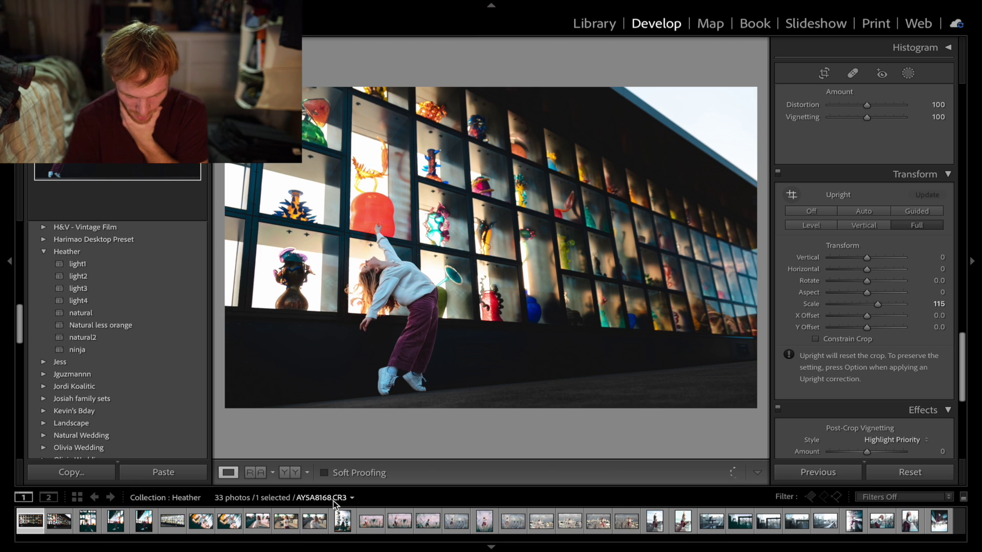
key("Right")
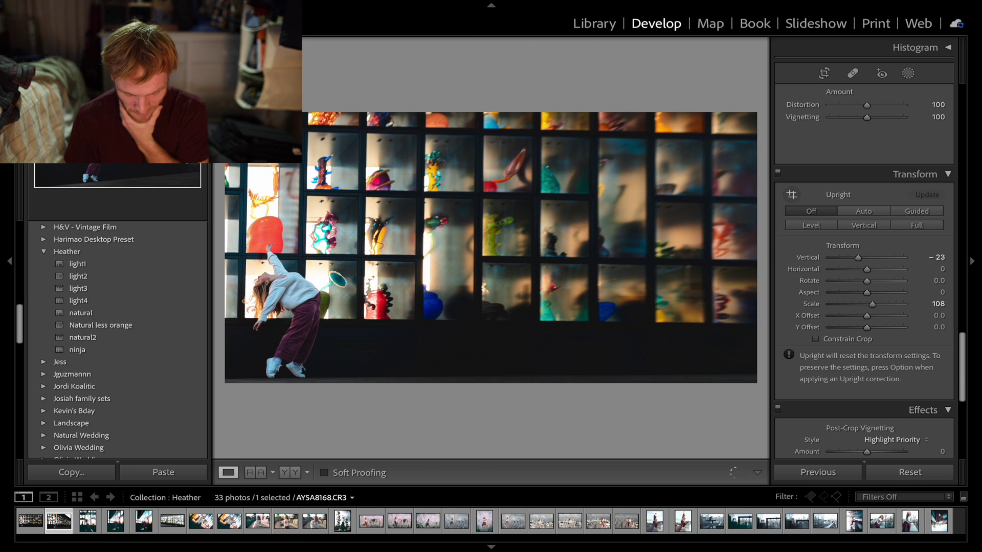
- View AY5A8196.CR3 and AY5A8217.CR3, and compare the latter with its virtual copy, Copy 2
key("Right")
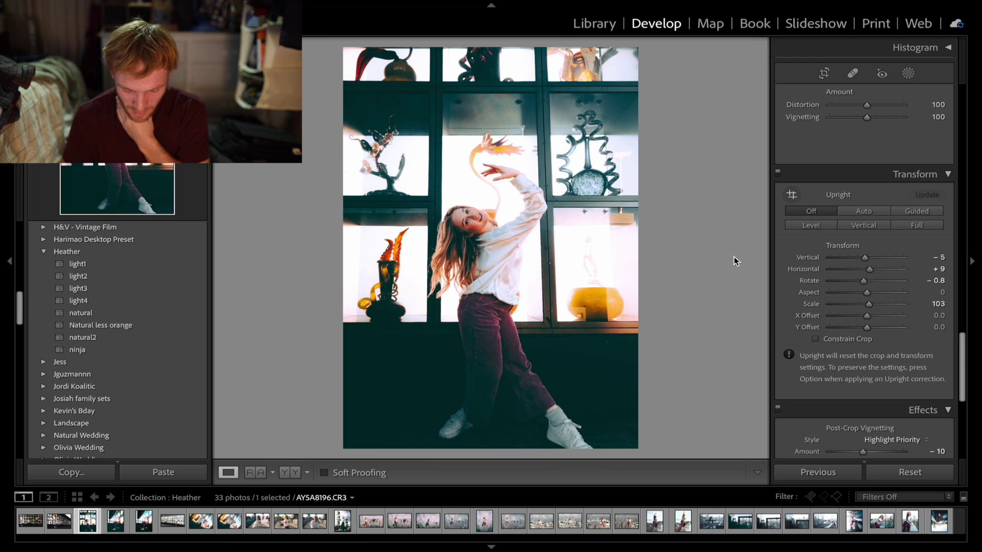
key("Right")
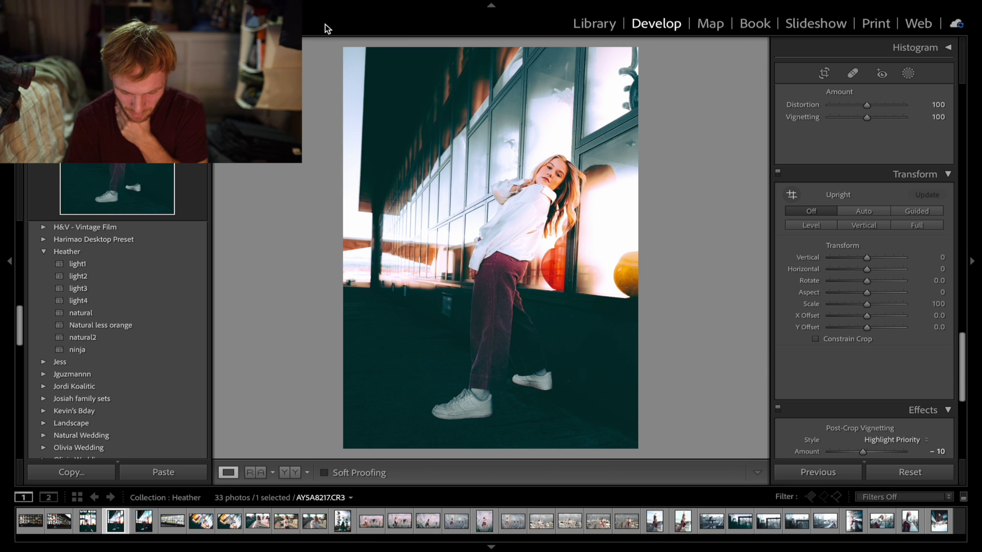
key("Right")
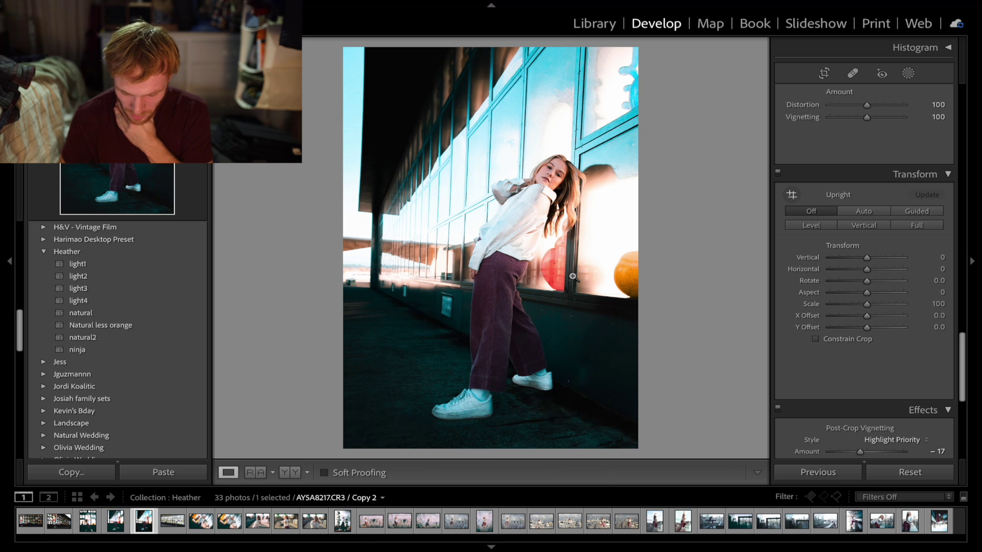
key("Left")
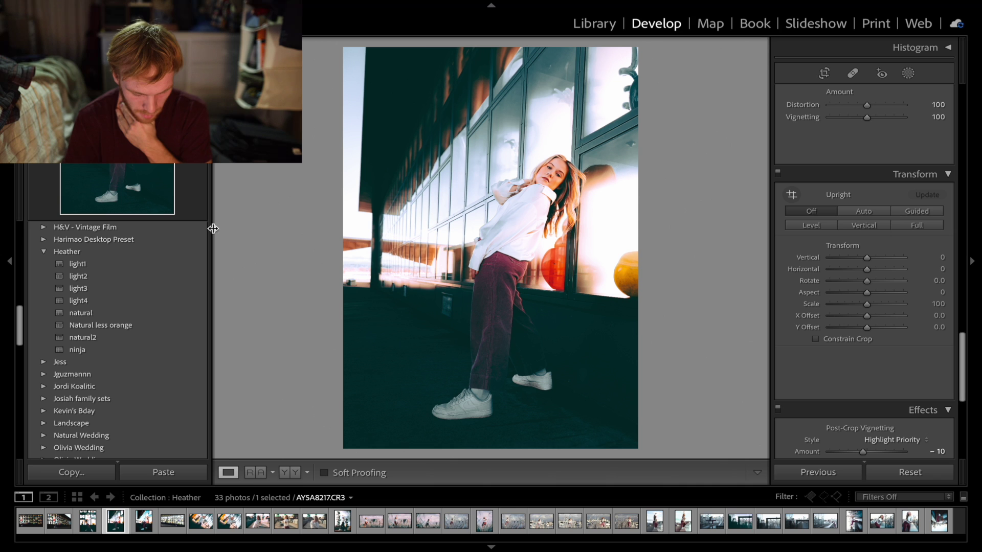
- Collapse the expanded preset group and look through the H&V preset groups in the preset list
left_click(44, 252)
scroll(114, 314, "up", 5)
scroll(112, 313, "up", 4)
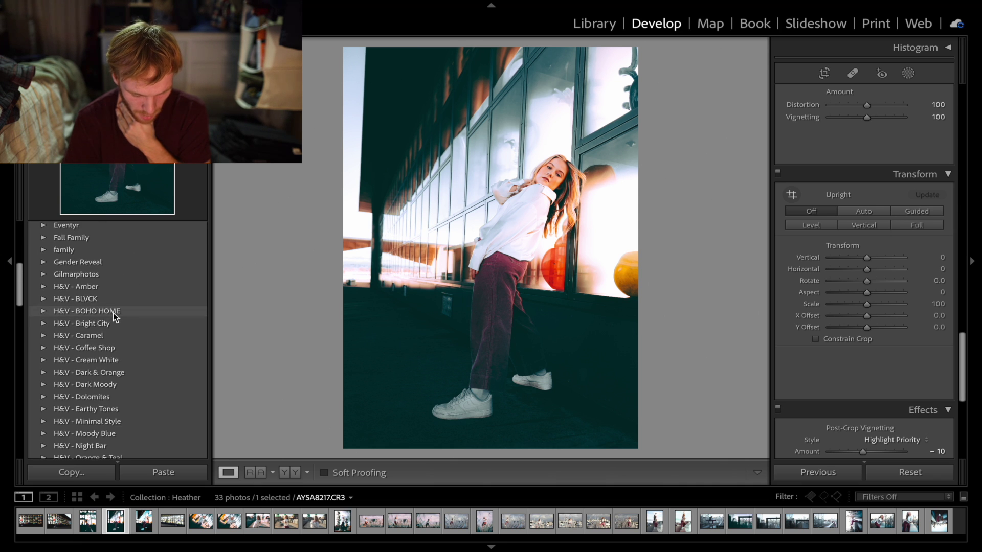
scroll(101, 394, "down", 3)
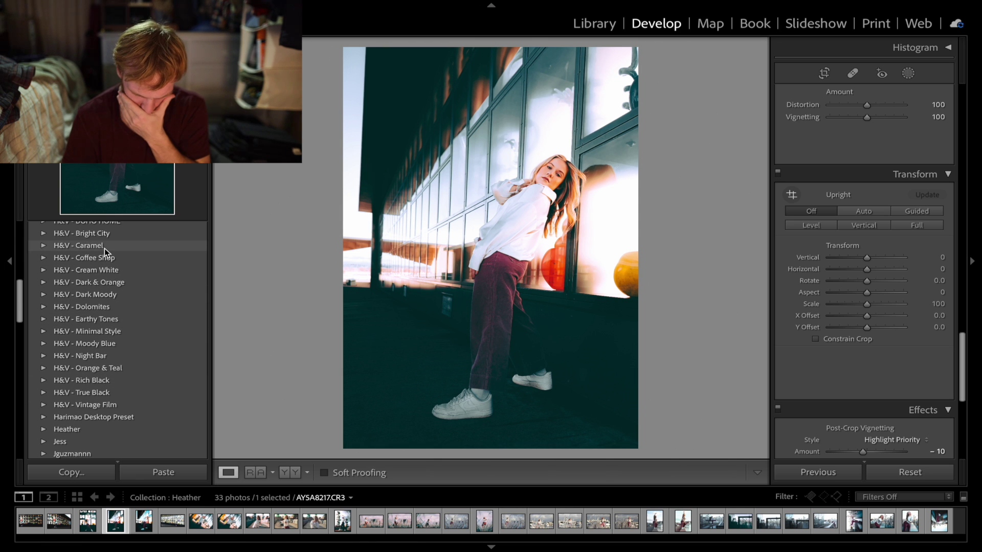
scroll(123, 314, "up", 3)
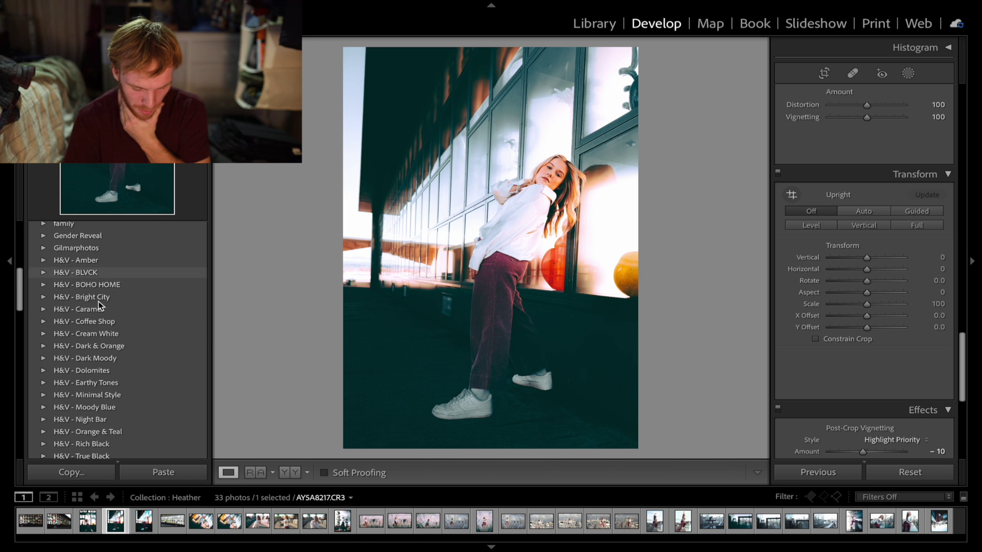
scroll(117, 350, "down", 3)
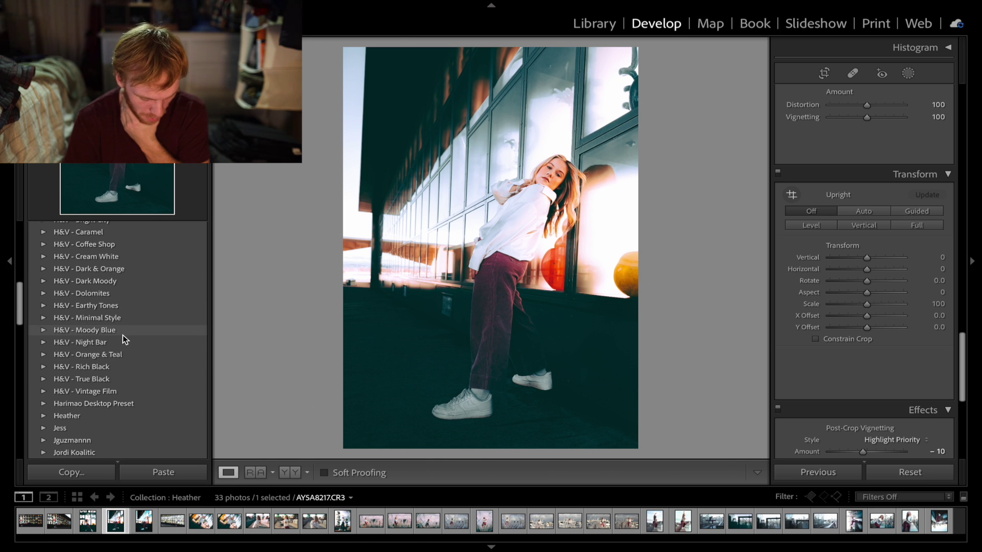
scroll(123, 338, "up", 4)
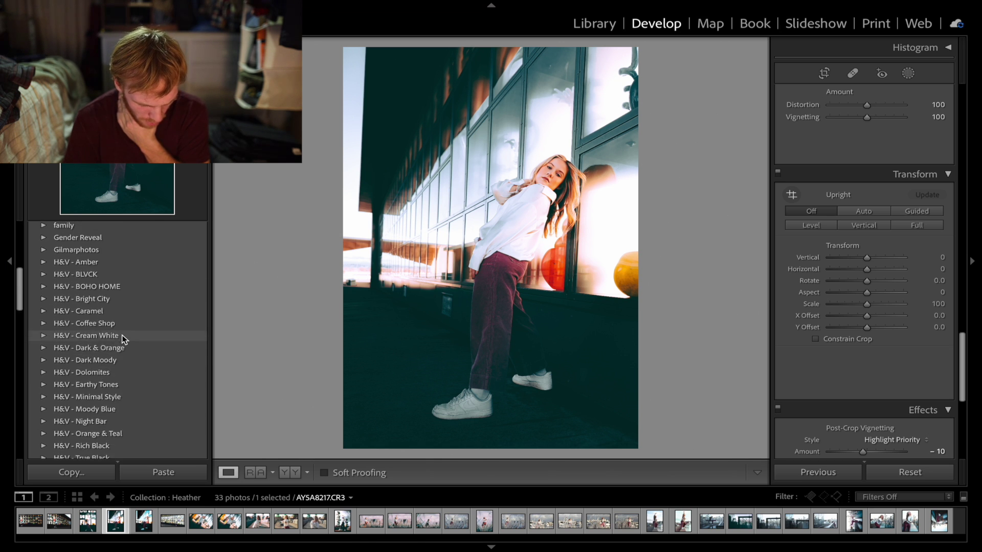
scroll(122, 336, "down", 3)
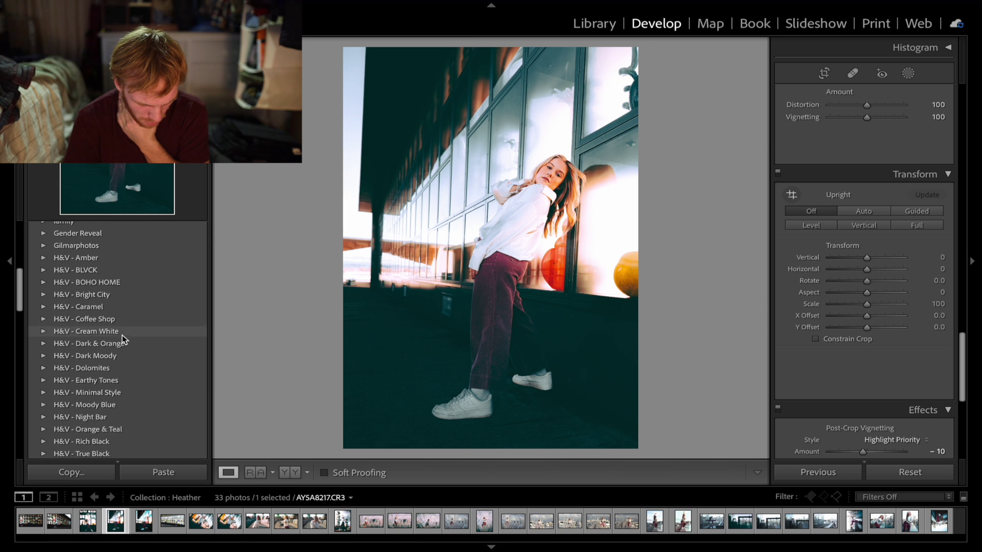
scroll(122, 338, "down", 1)
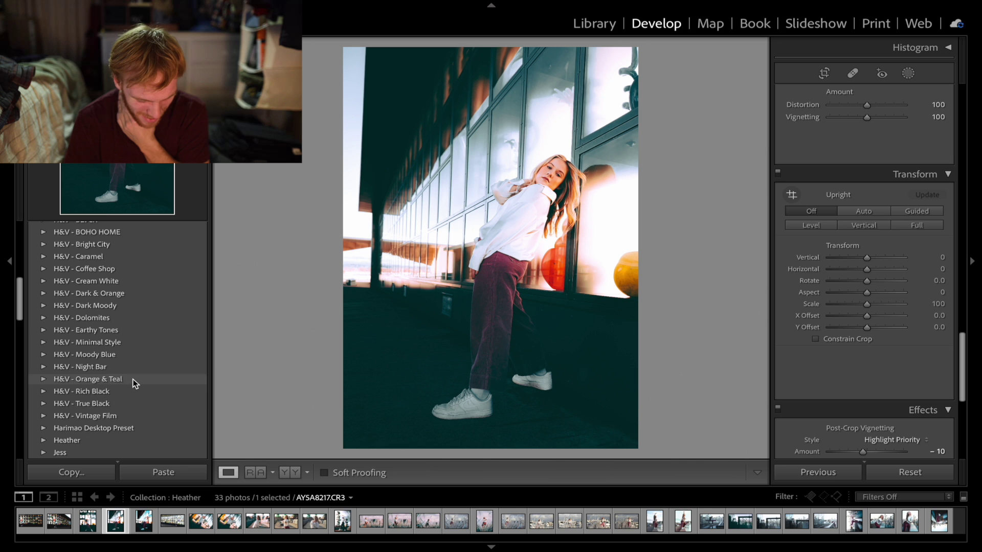
- Expand the H&V - Vintage Film preset group, preview its presets on AY5A8217.CR3, and collapse the group
left_click(46, 416)
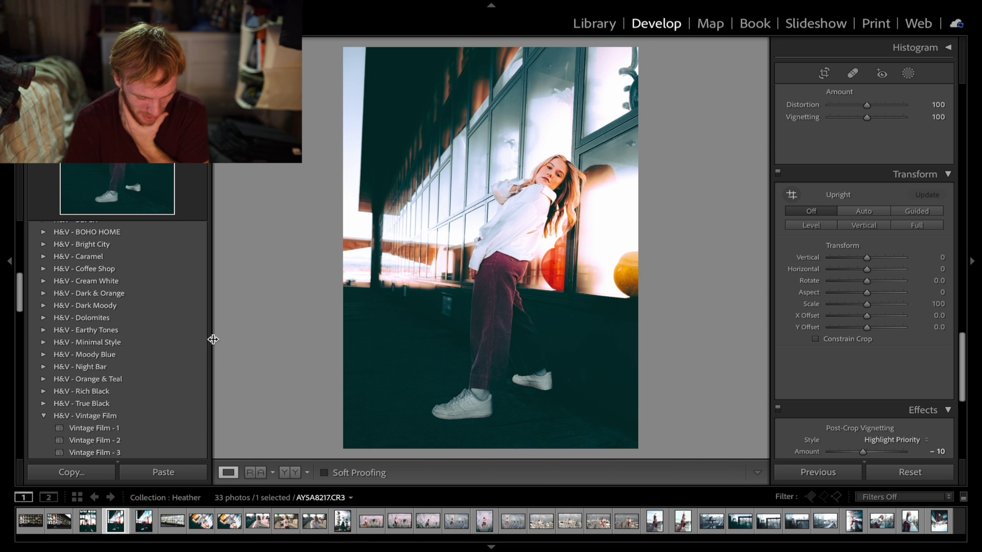
scroll(155, 330, "down", 2)
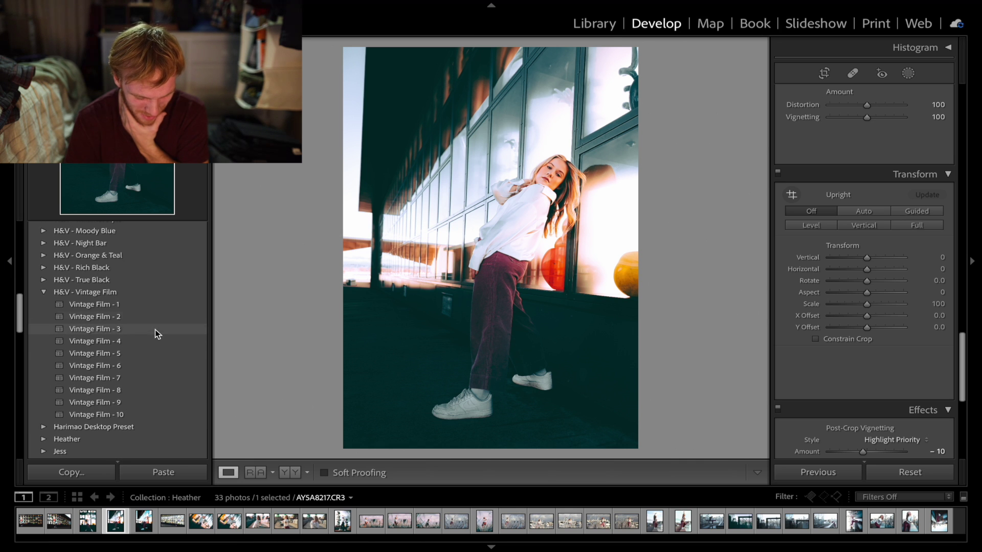
left_click(132, 304)
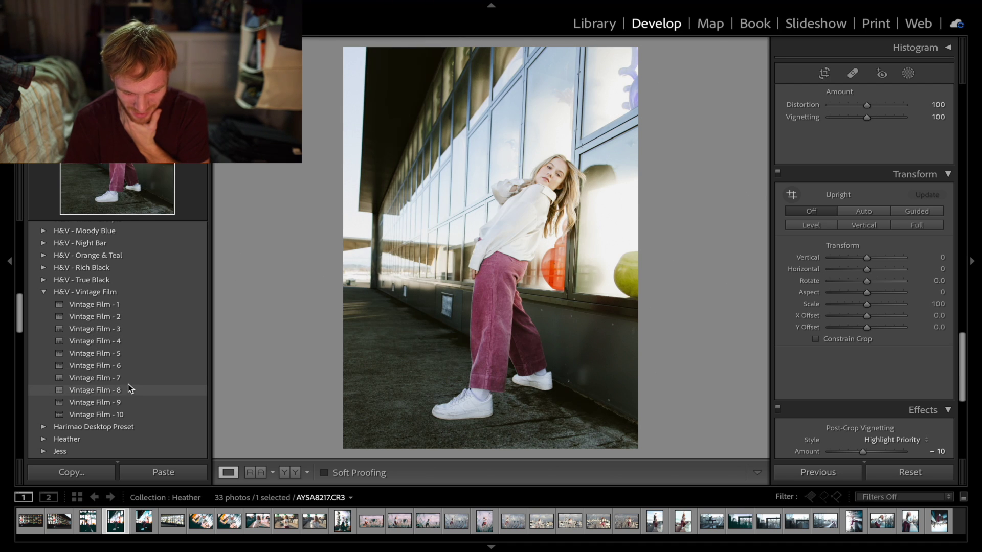
left_click(82, 292)
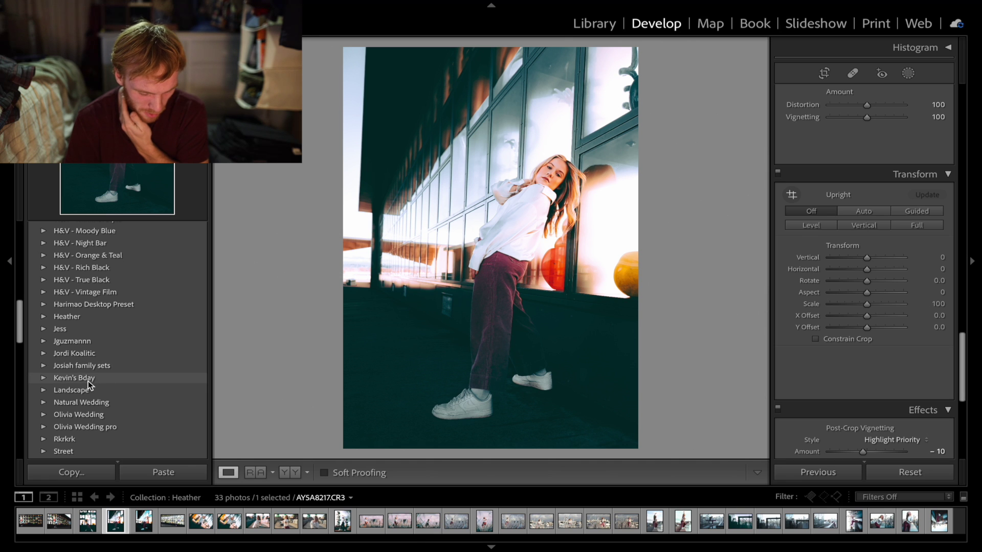
- Expand the Natural Wedding preset group, preview its Tone presets on AY5A8217.CR3, and collapse the group
left_click(43, 403)
scroll(144, 344, "down", 3)
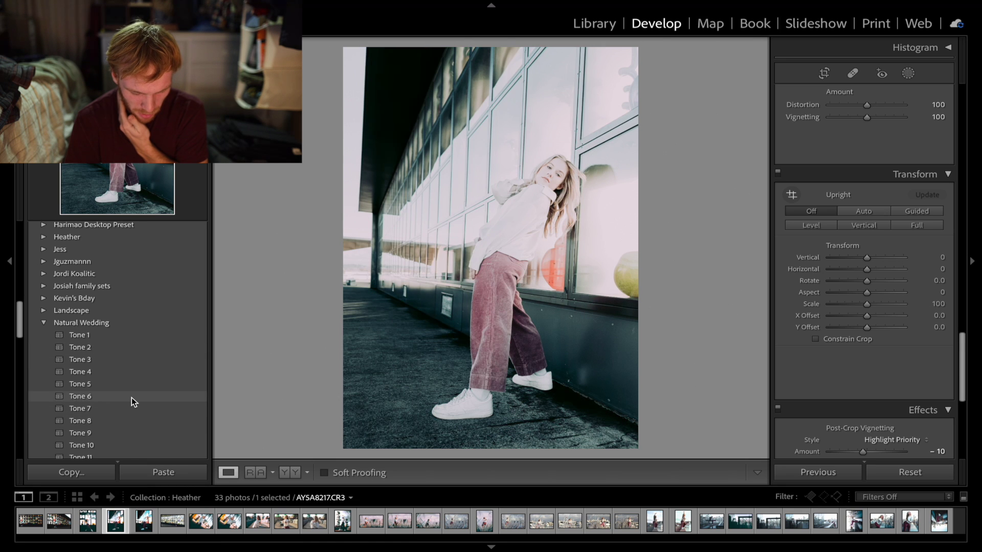
left_click(44, 323)
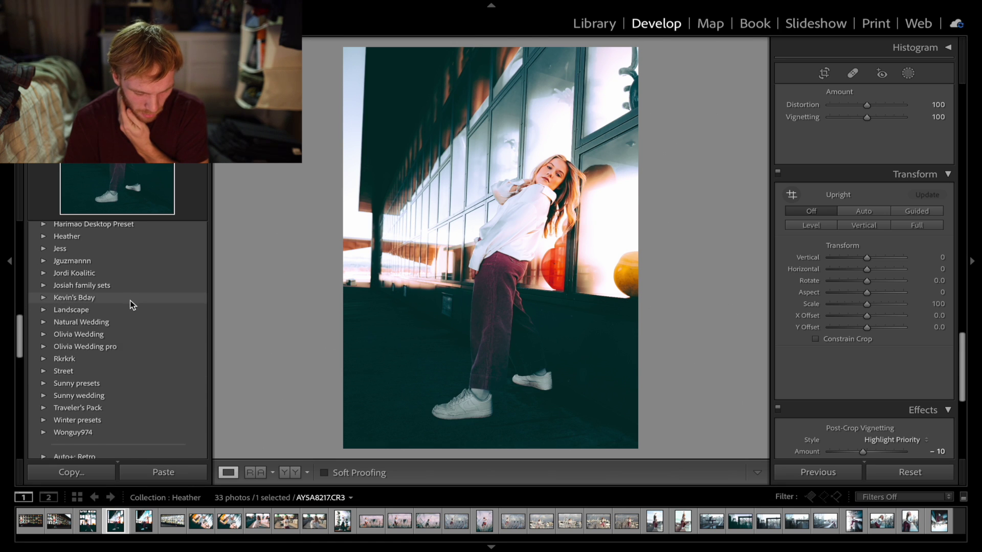
- Look through the remaining preset groups, return to the start of the list, and expand the Chris Hau V1 group
scroll(130, 300, "down", 1)
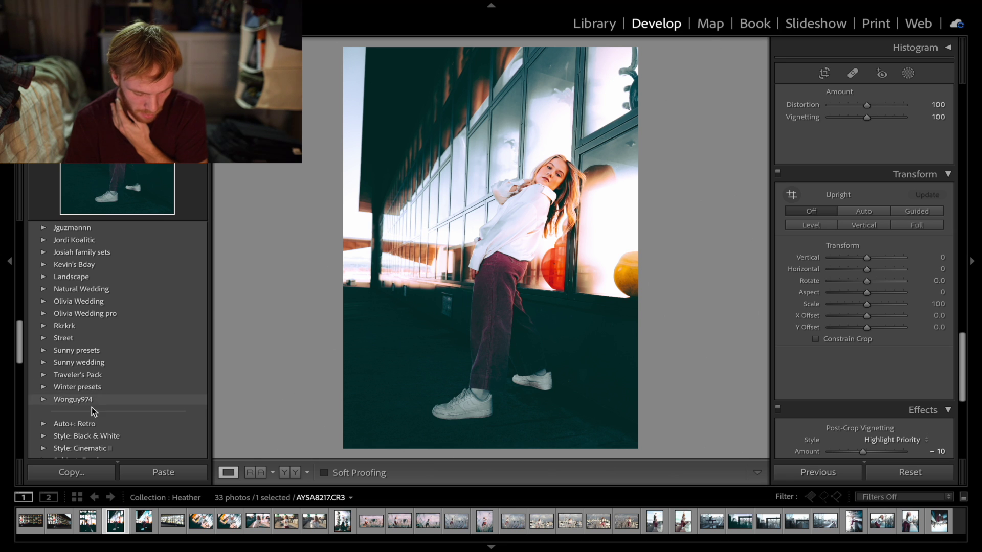
scroll(102, 395, "down", 3)
scroll(103, 394, "up", 15)
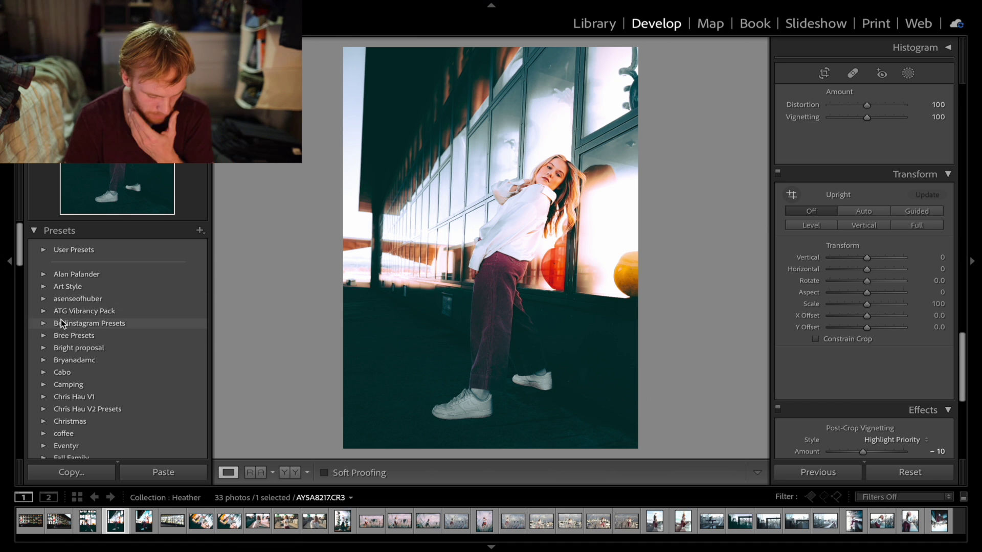
scroll(61, 319, "down", 2)
scroll(60, 319, "down", 1)
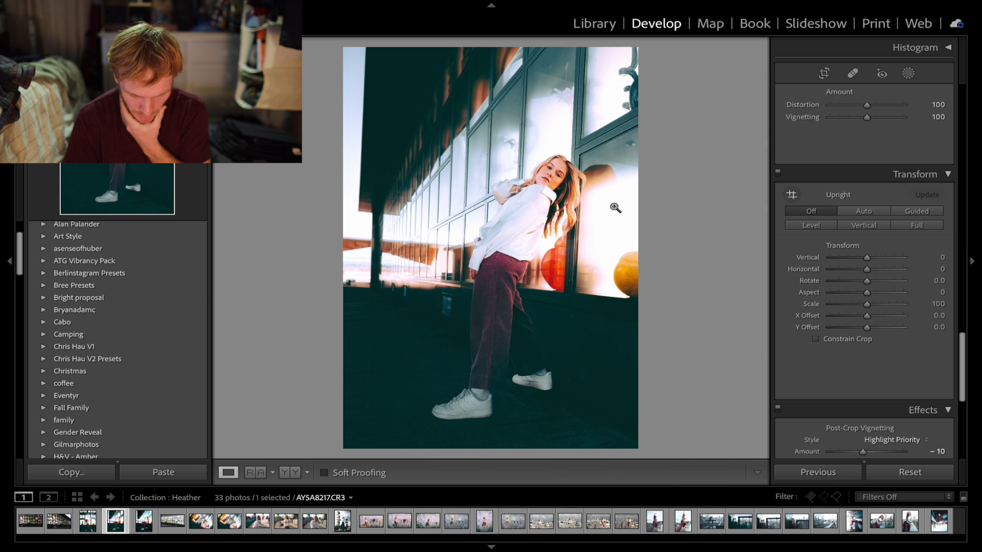
scroll(94, 293, "down", 2)
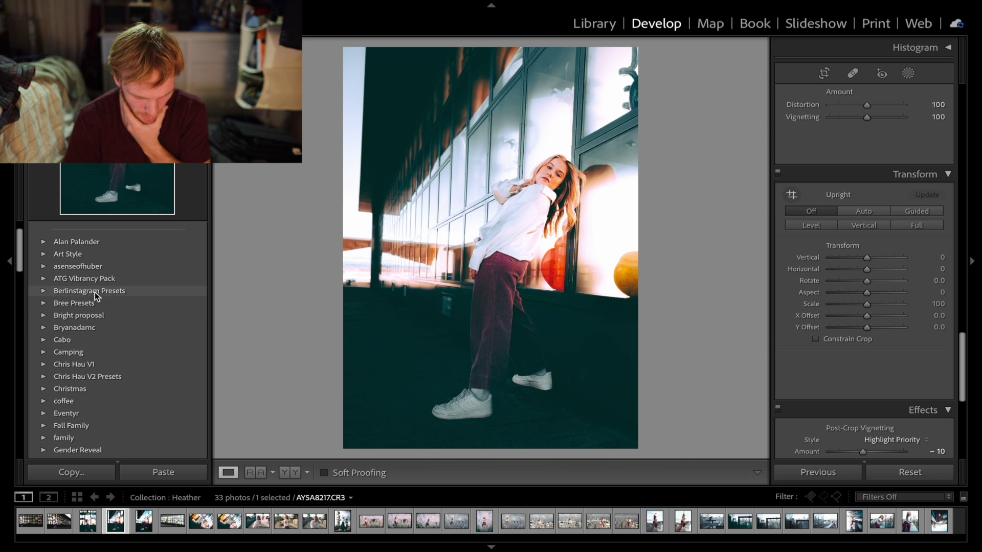
left_click(43, 324)
scroll(136, 278, "down", 3)
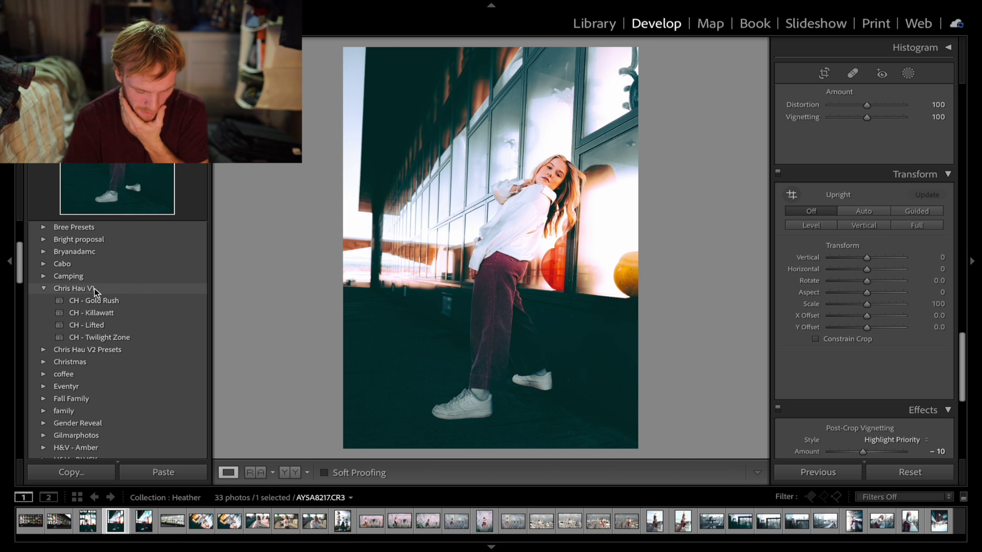
- Apply the CH - Gold Rush preset to AY5A8217.CR3, compare it with the existing edit by undoing and redoing, and leave it undone
left_click(134, 301)
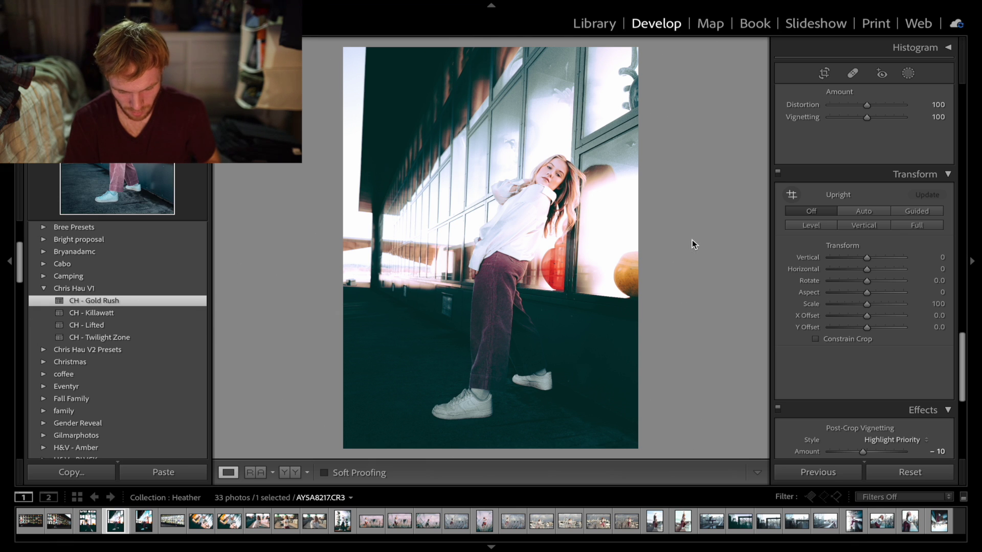
key("ctrl+z")
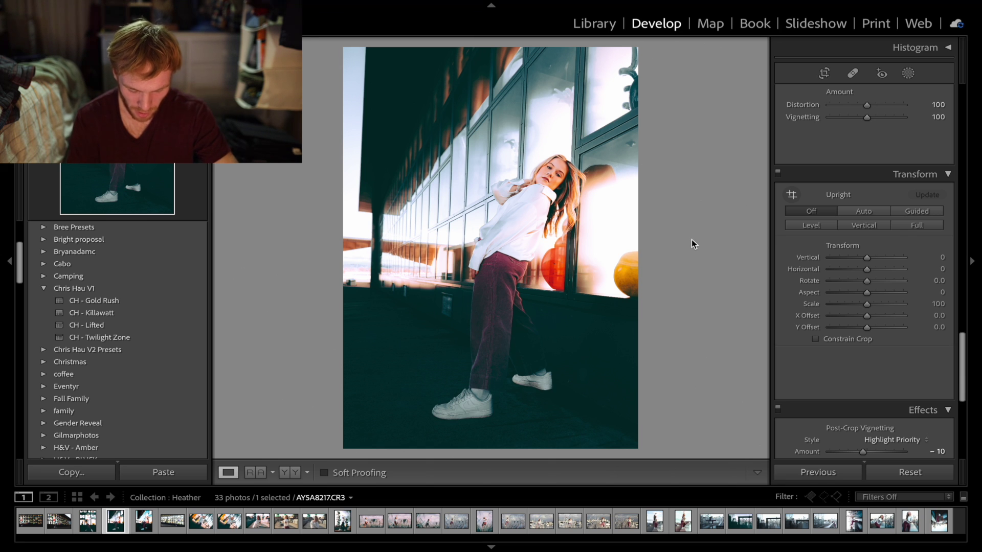
key("ctrl+y")
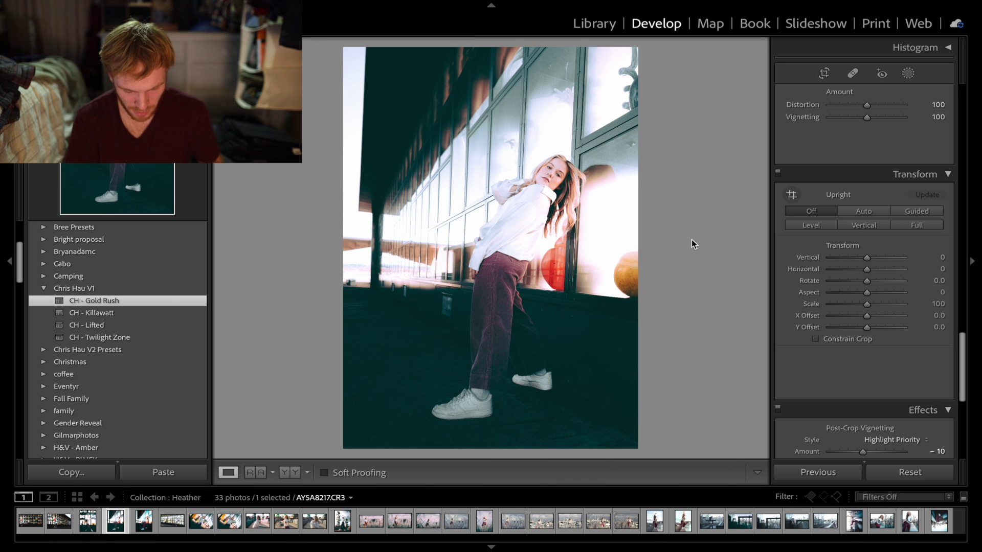
key("ctrl+z")
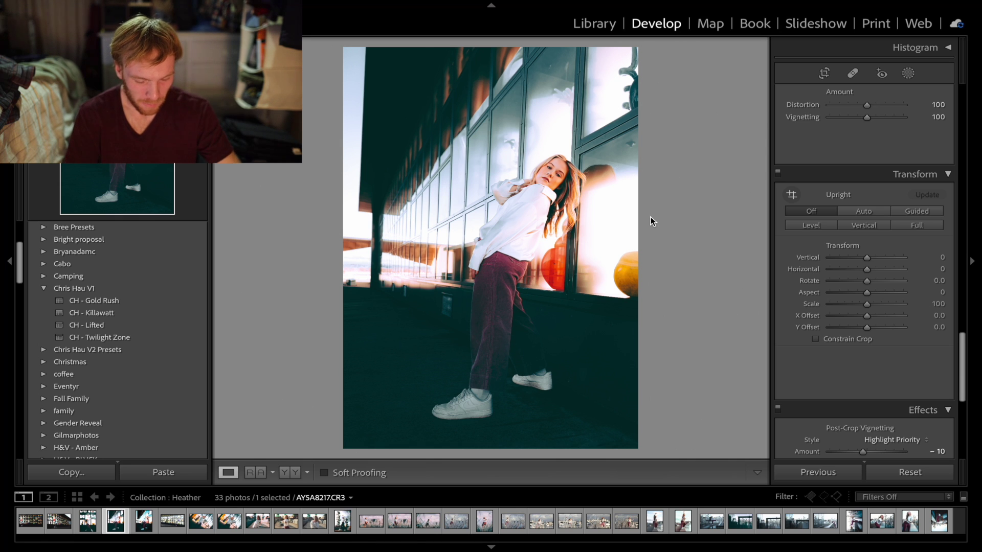
- Preview the Gold Rush, Killawatt, Lifted and Twilight Zone presets on AY5A8217.CR3, and collapse the Chris Hau V1 group
left_click(95, 305)
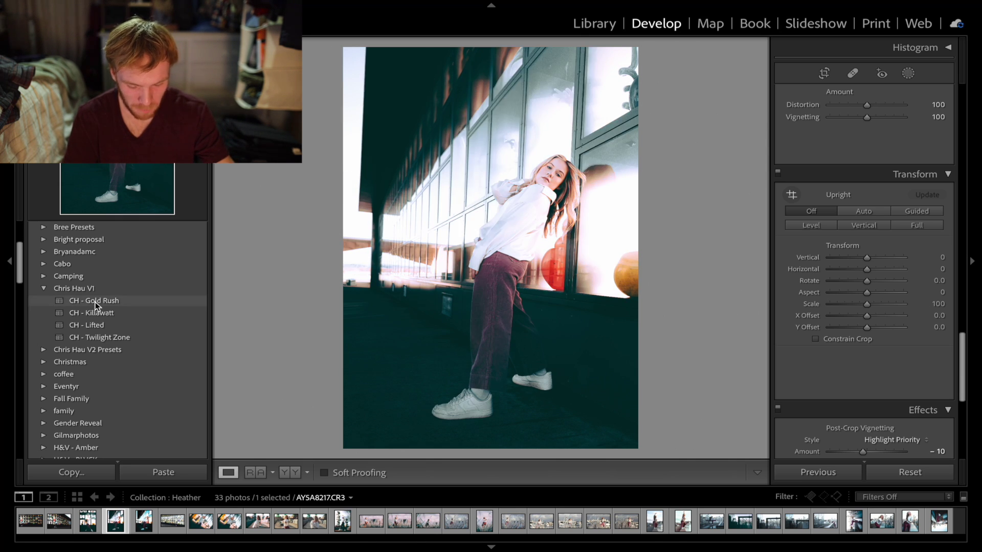
left_click(103, 313)
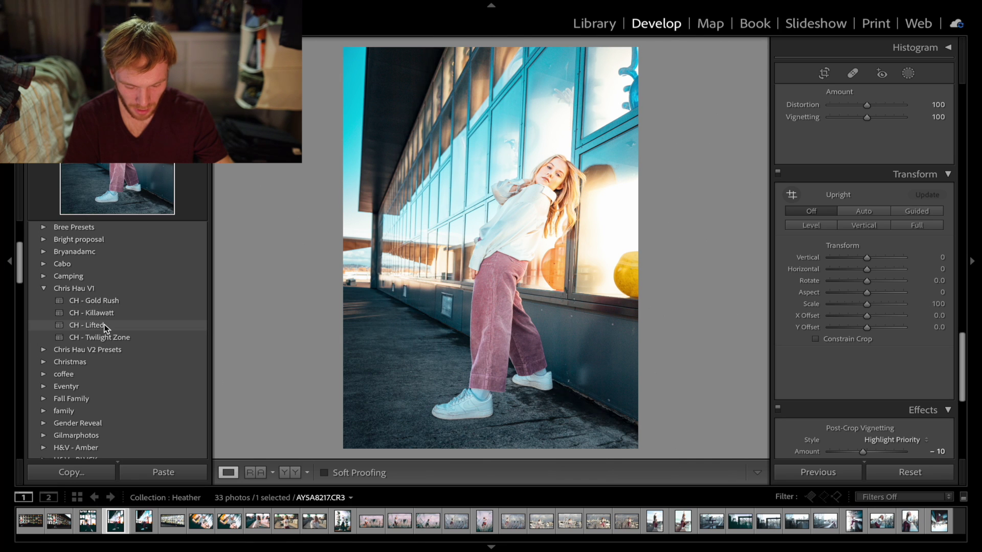
left_click(103, 326)
left_click(104, 338)
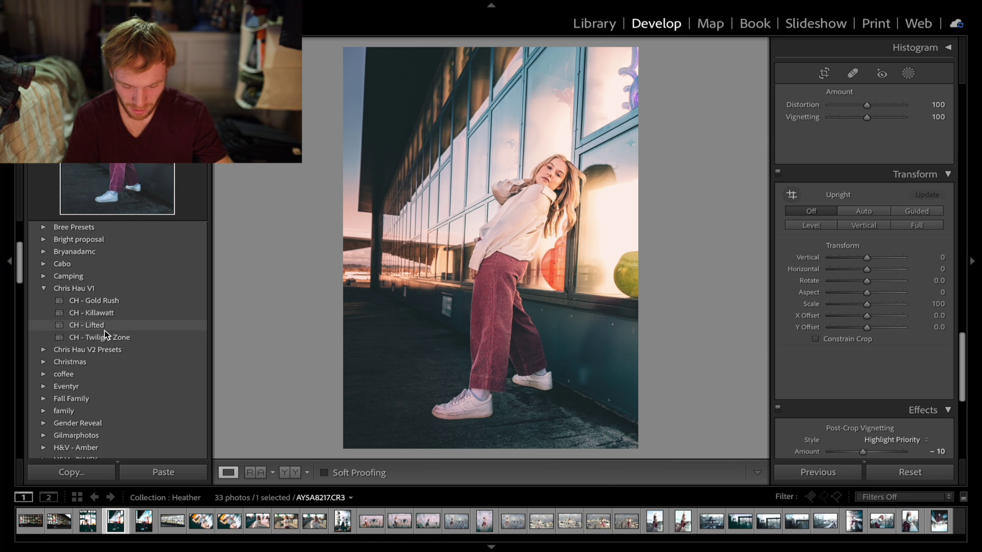
left_click(104, 330)
left_click(72, 302)
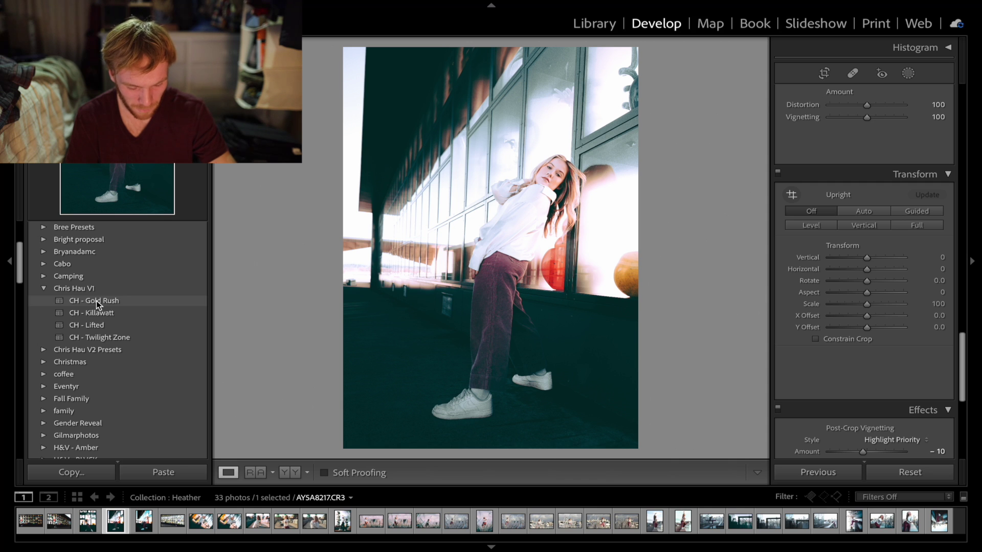
left_click(36, 289)
left_click(40, 289)
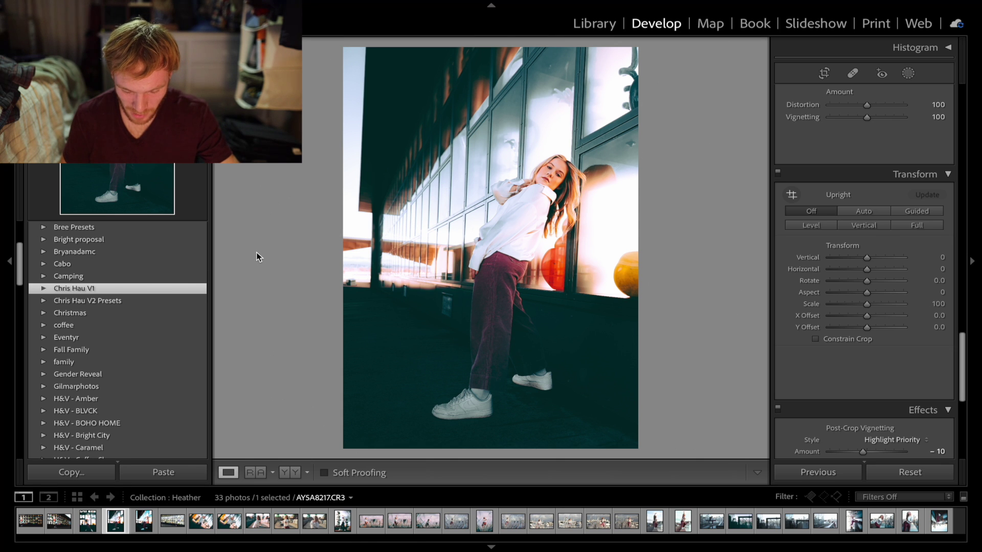
- Compare AY5A8217.CR3 with its virtual copy, Copy 2, by switching between them, and move on to AY5A8244.CR3
key("Right")
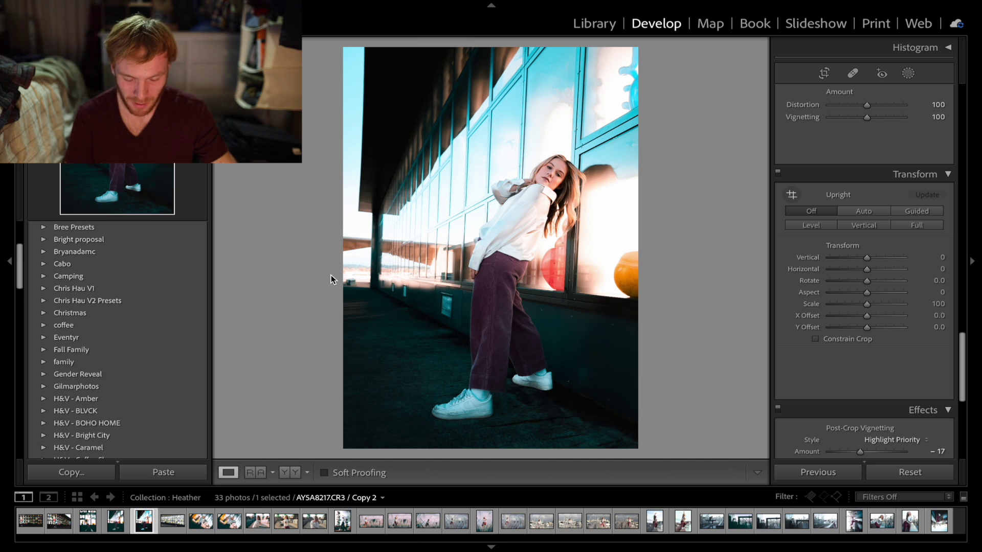
key("Left")
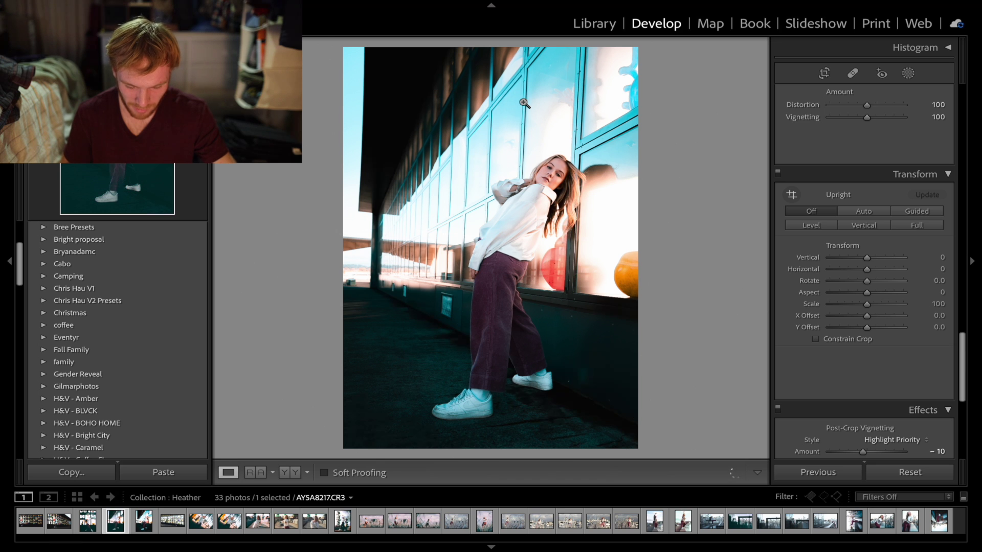
key("Right")
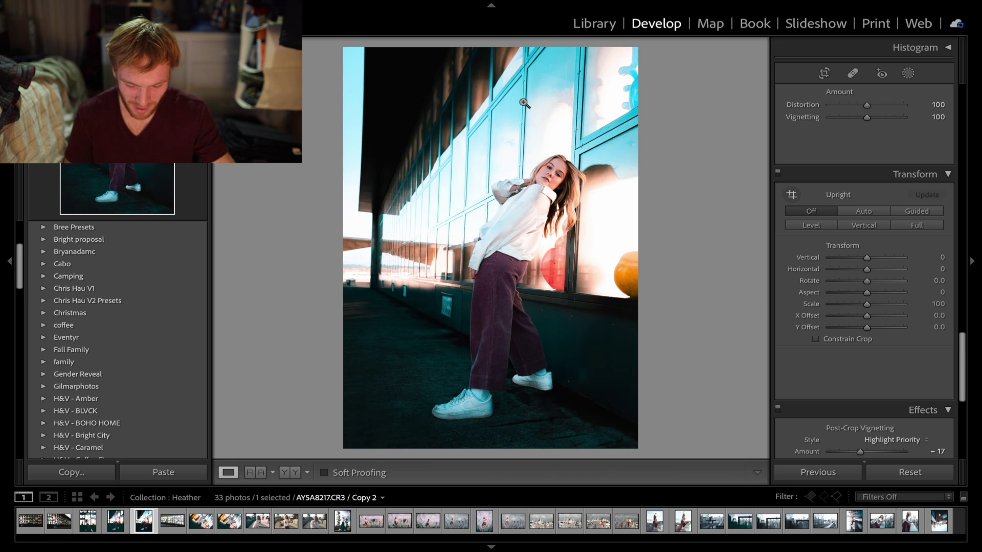
key("Left")
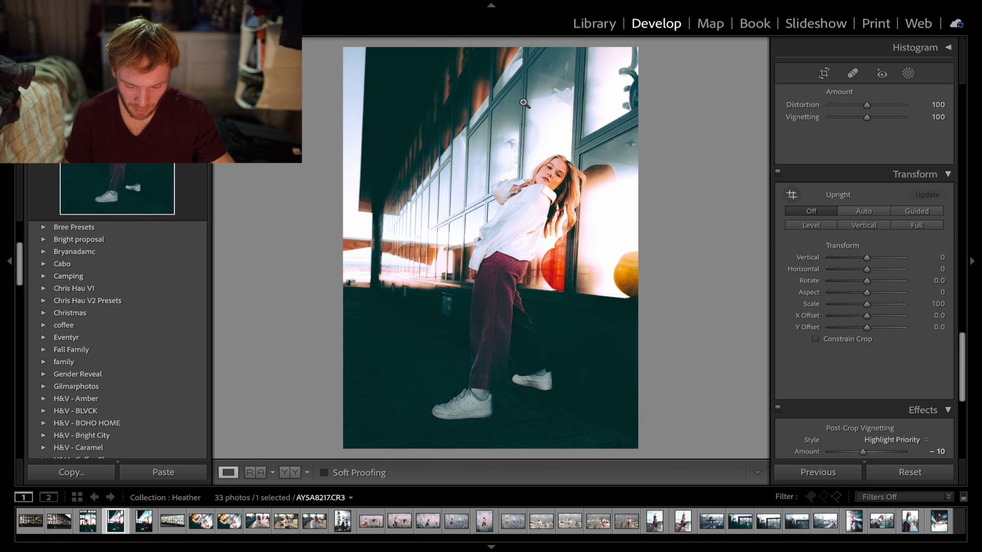
key("Right")
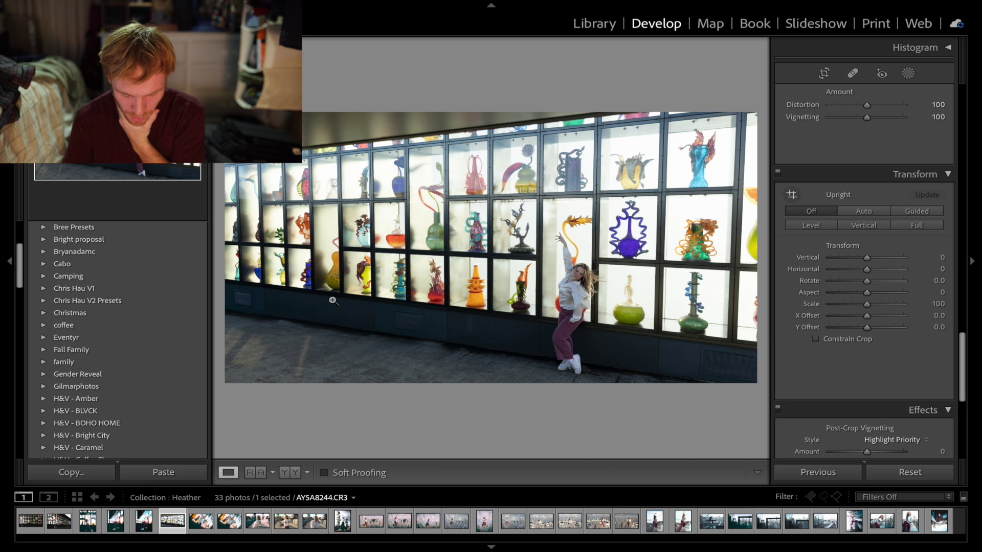
- Copy the develop settings of AY5A8168.CR3 / Copy 1, including Masks 1 to 5 but excluding Transform, Spot Removal and Crop
left_click(608, 25)
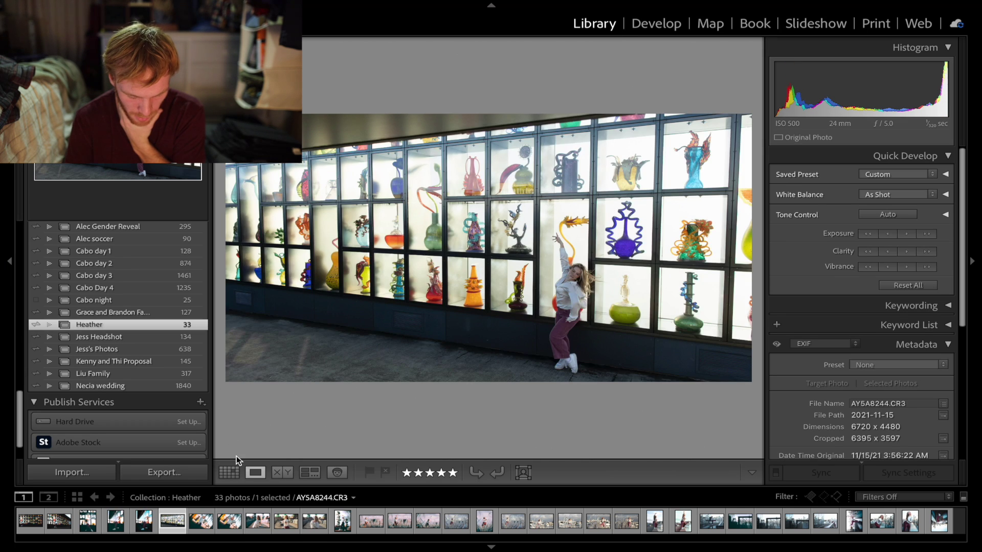
left_click(229, 472)
double_click(354, 136)
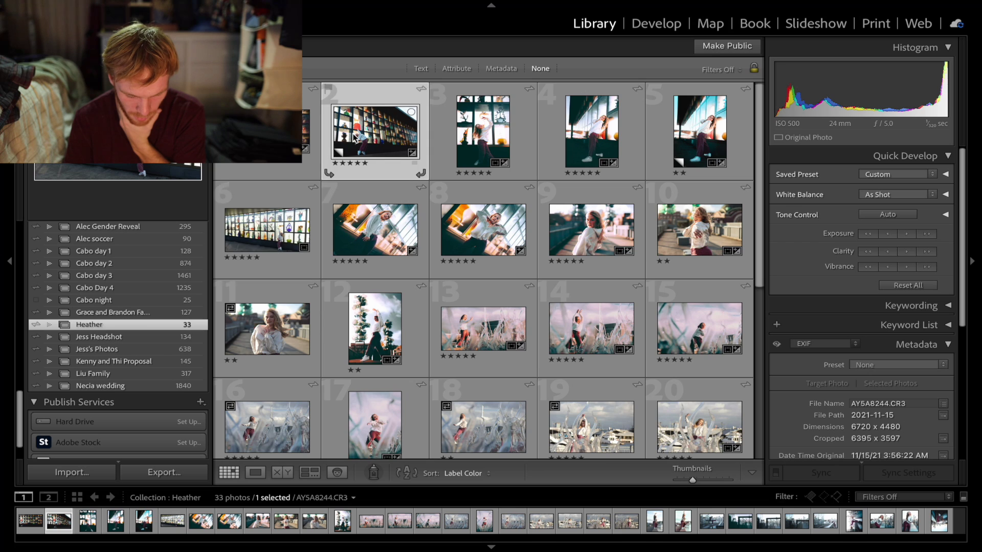
left_click(656, 23)
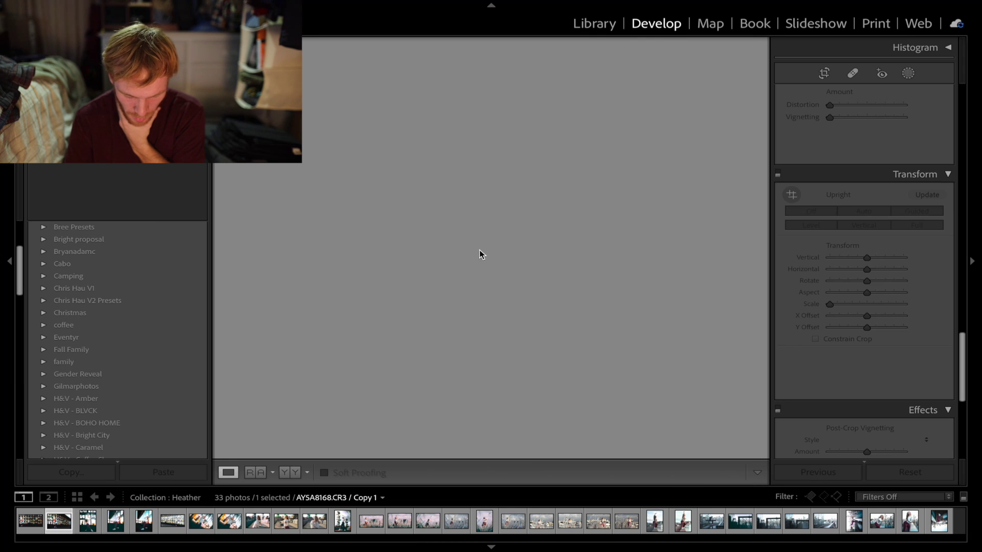
left_click(98, 471)
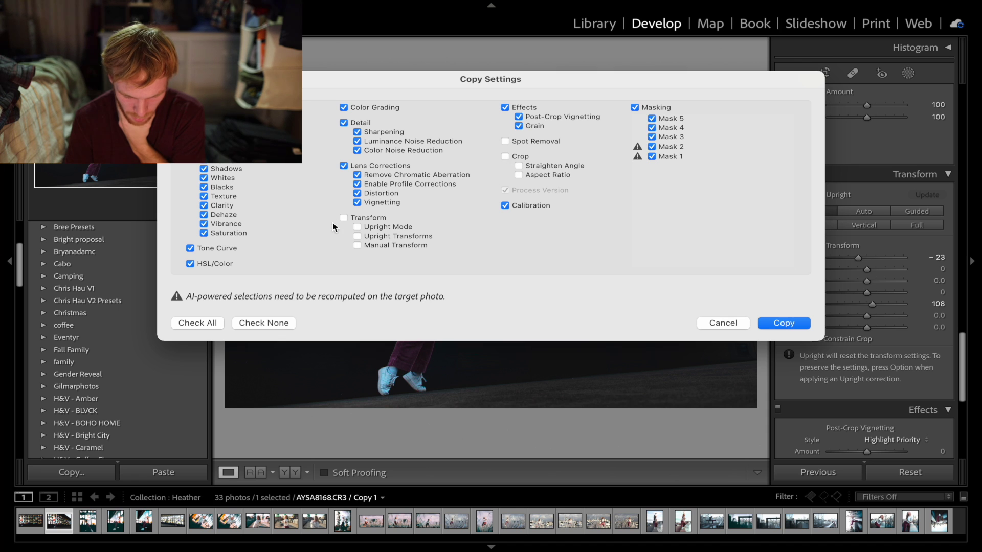
left_click(797, 322)
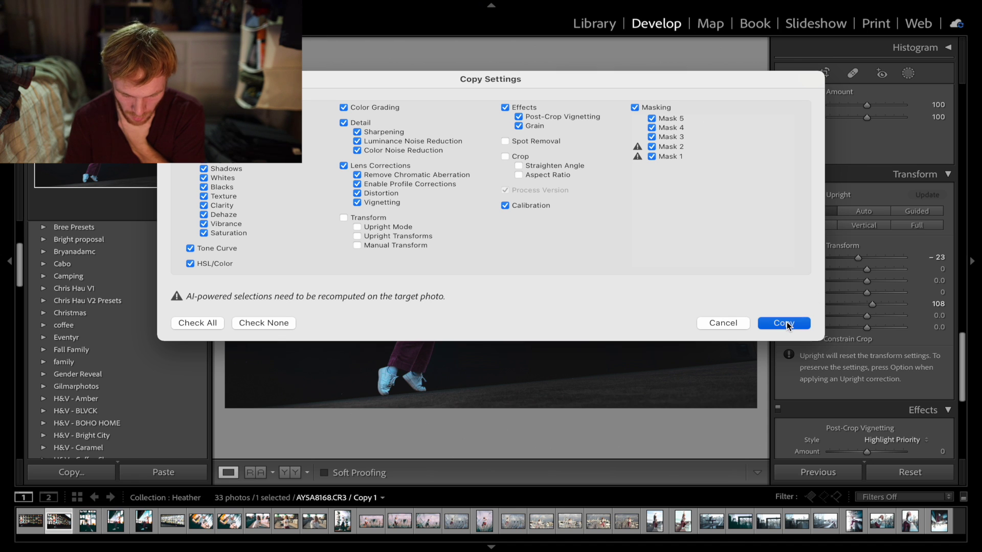
- Open AY5A8244.CR3 from the library grid in the Develop module and paste the copied settings onto it
left_click(592, 25)
left_click(228, 473)
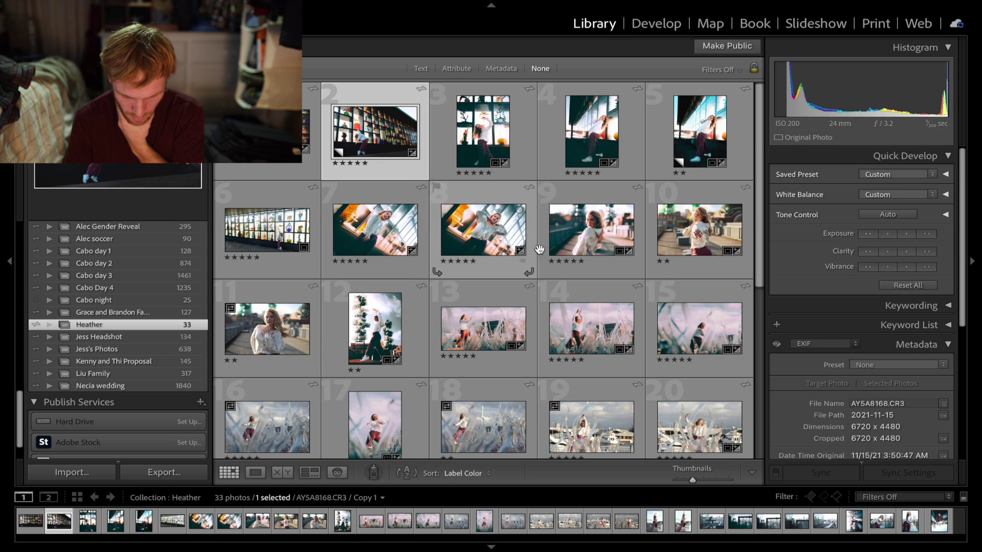
double_click(267, 229)
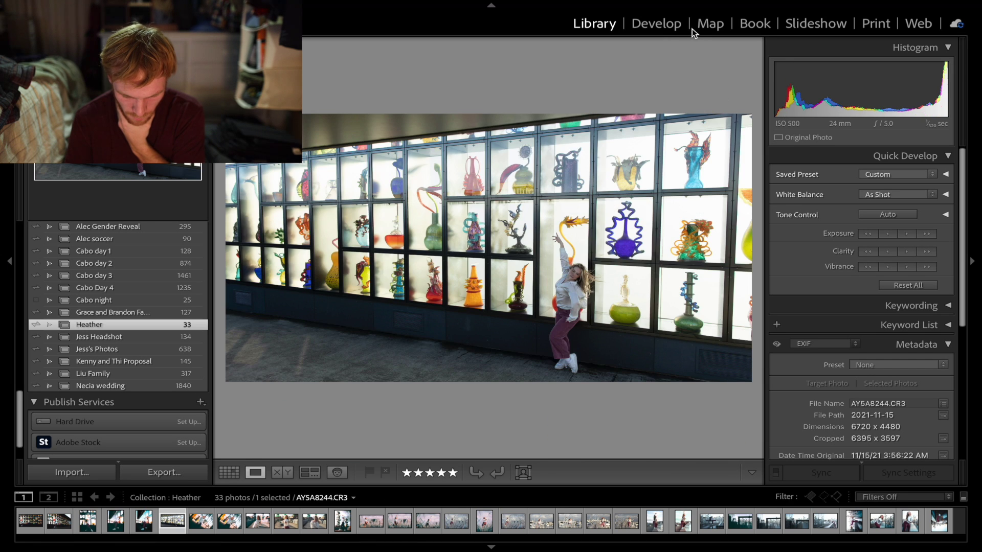
left_click(666, 23)
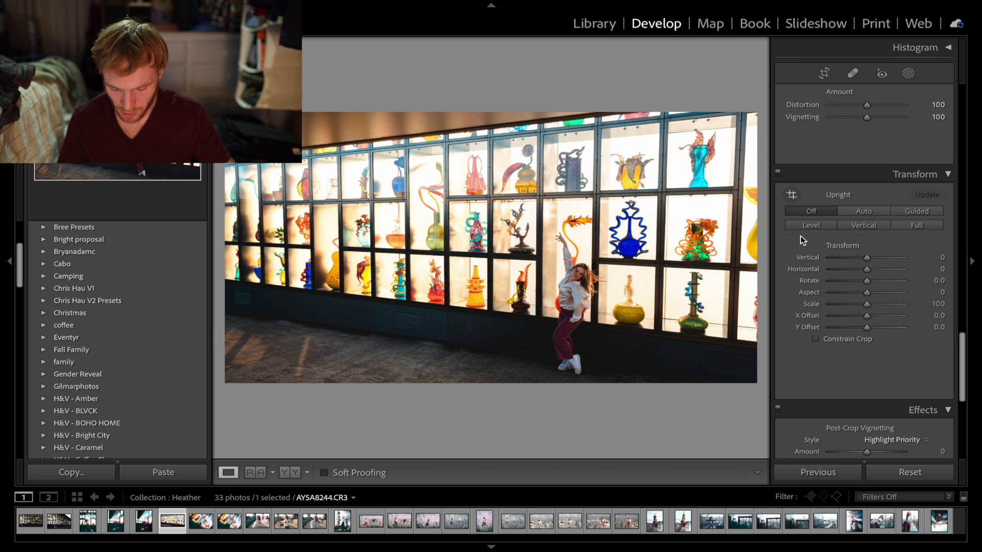
- Select the pasted Mask 2 on AY5A8244.CR3 and recompute its inverted subject selection
left_click(909, 73)
scroll(842, 191, "down", 2)
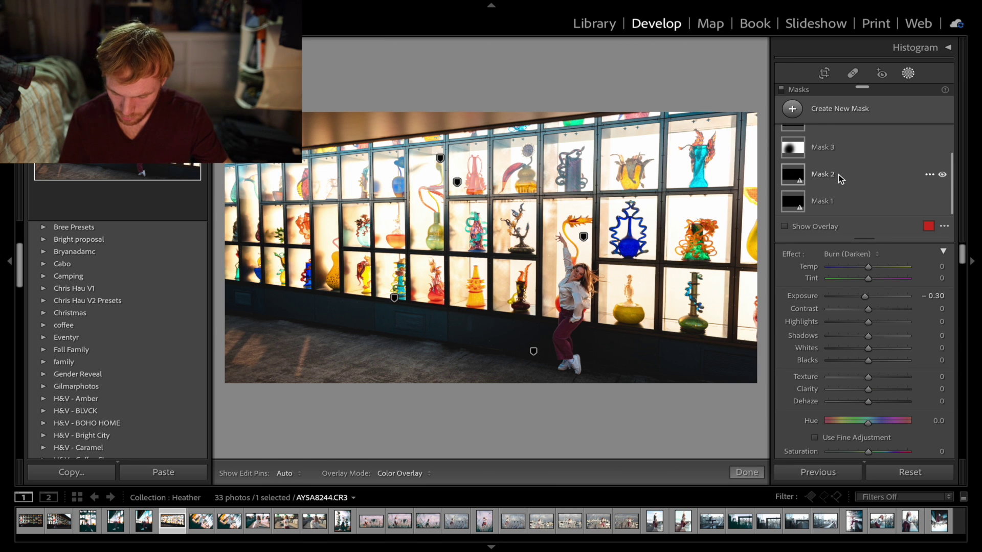
left_click(839, 174)
left_click(863, 297)
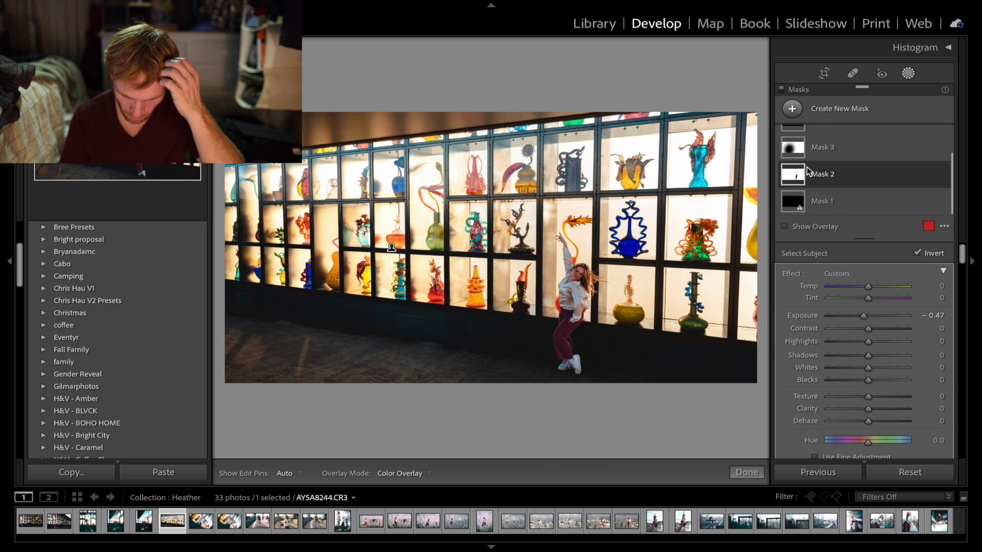
mouse_move(800, 179)
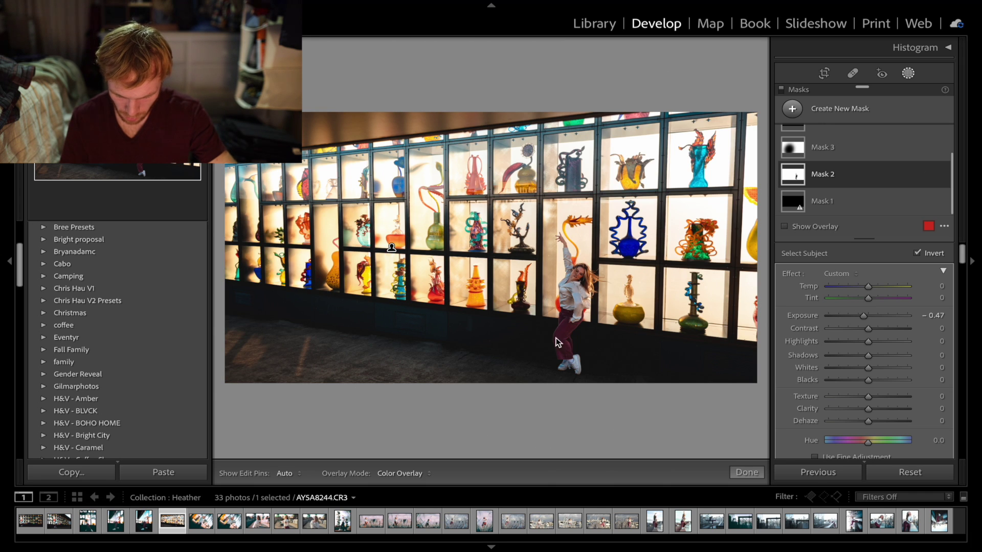
- Recompute the subject selection of Mask 1 and turn on the mask overlay
left_click(815, 204)
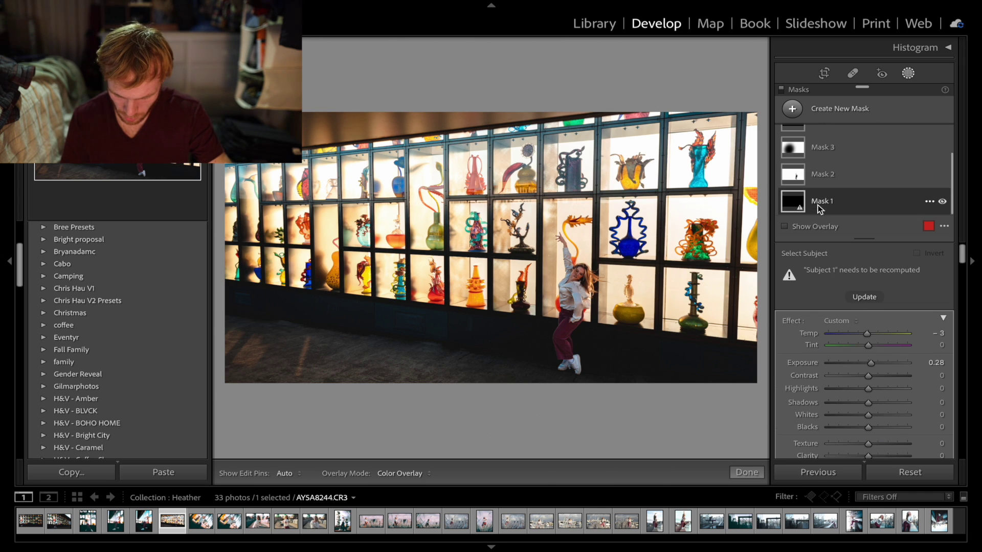
left_click(863, 296)
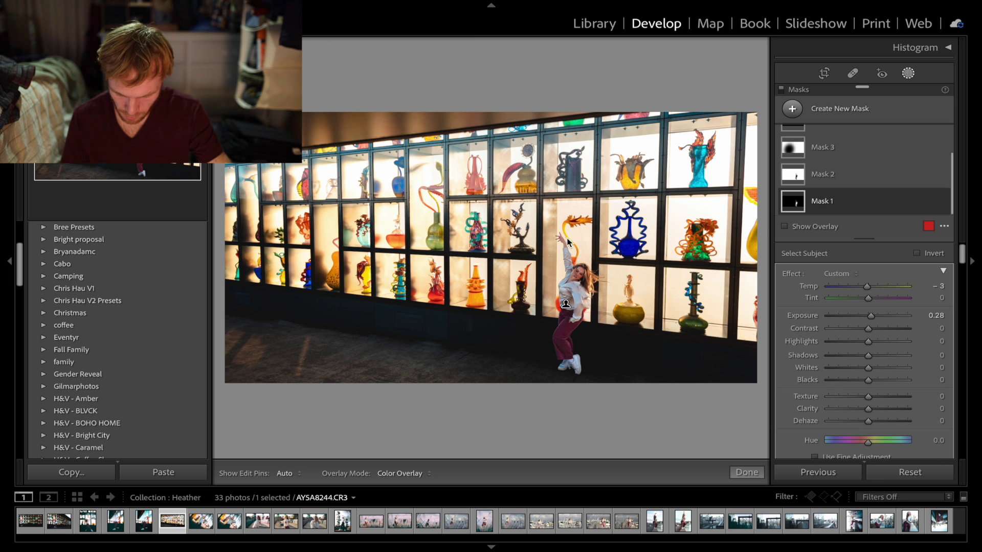
left_click(786, 227)
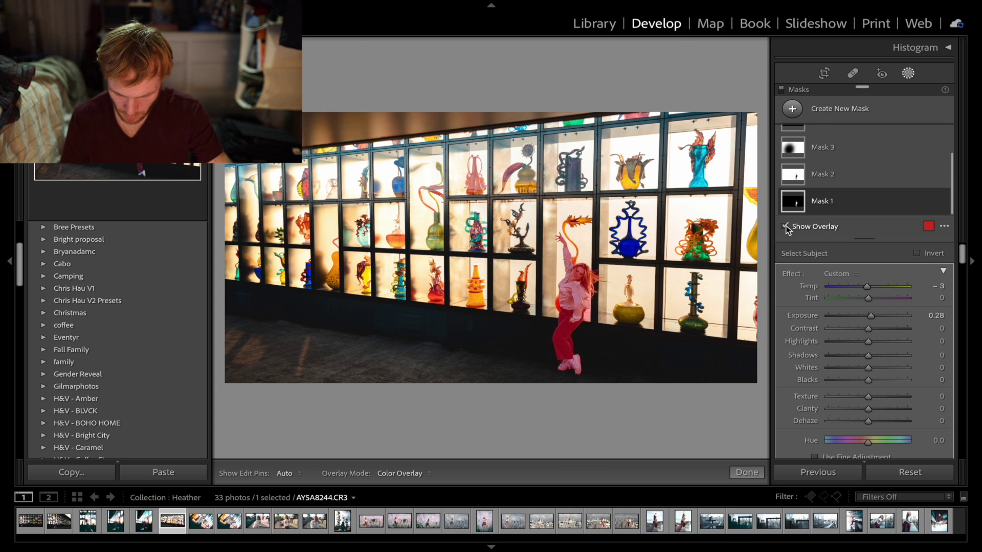
- Check Mask 2's inverted subject selection against the woman and turn off the mask overlay
left_click(787, 173)
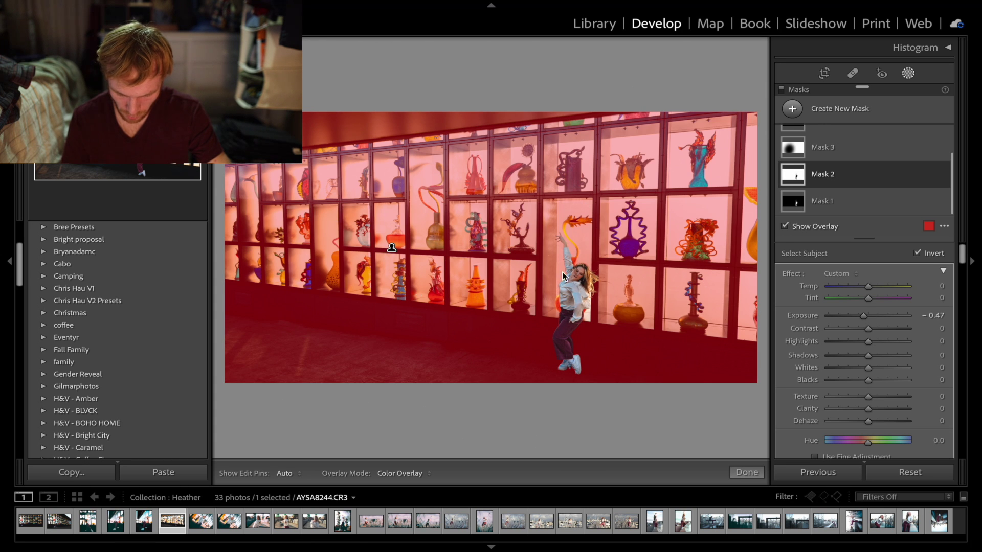
scroll(834, 197, "up", 2)
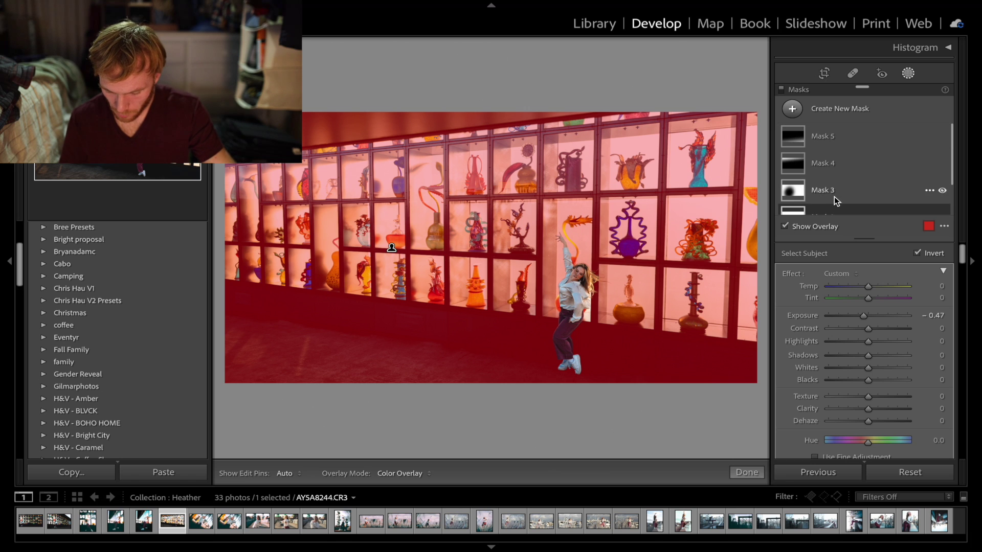
left_click(785, 226)
- Create a new Select Subject mask on the dancing woman and inspect its coverage
left_click(800, 109)
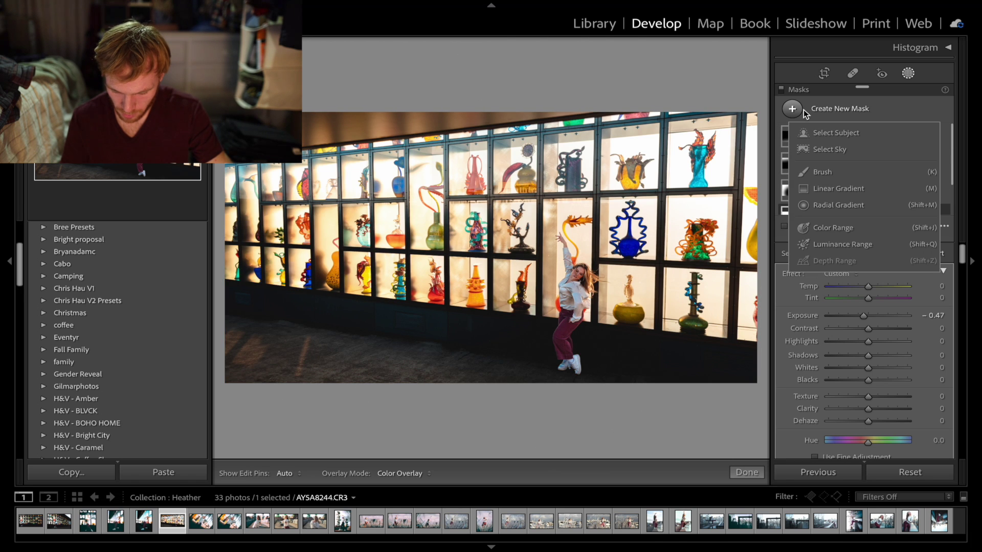
left_click(821, 136)
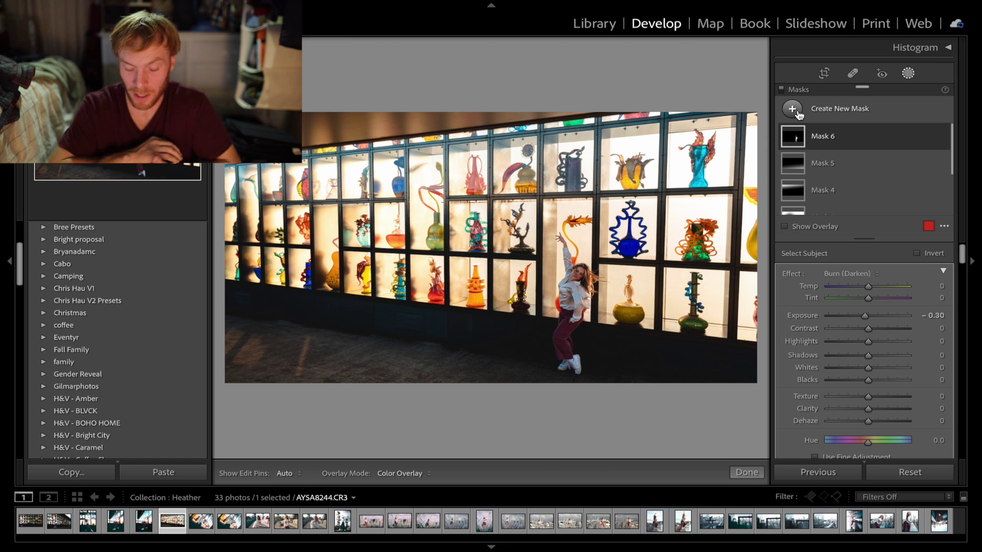
mouse_move(797, 136)
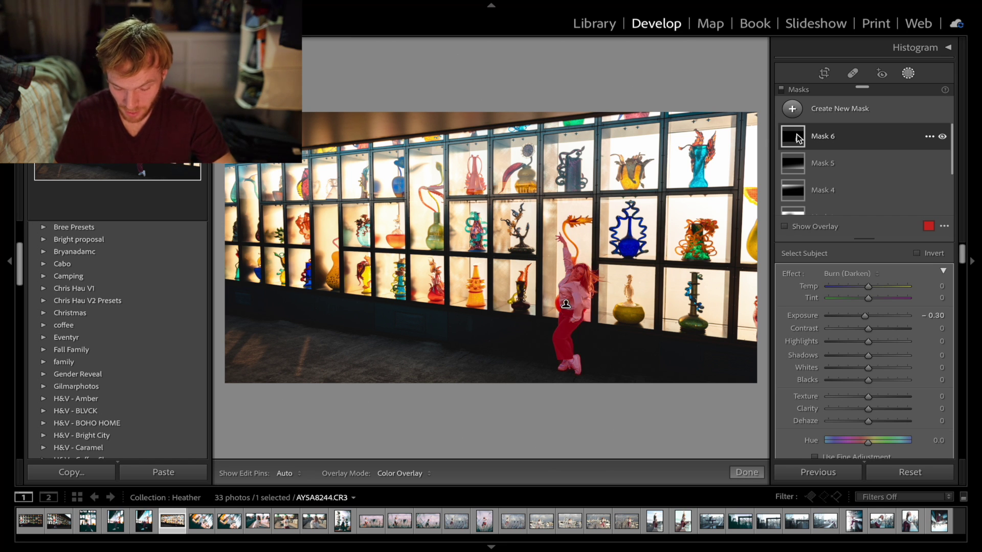
left_click(797, 136)
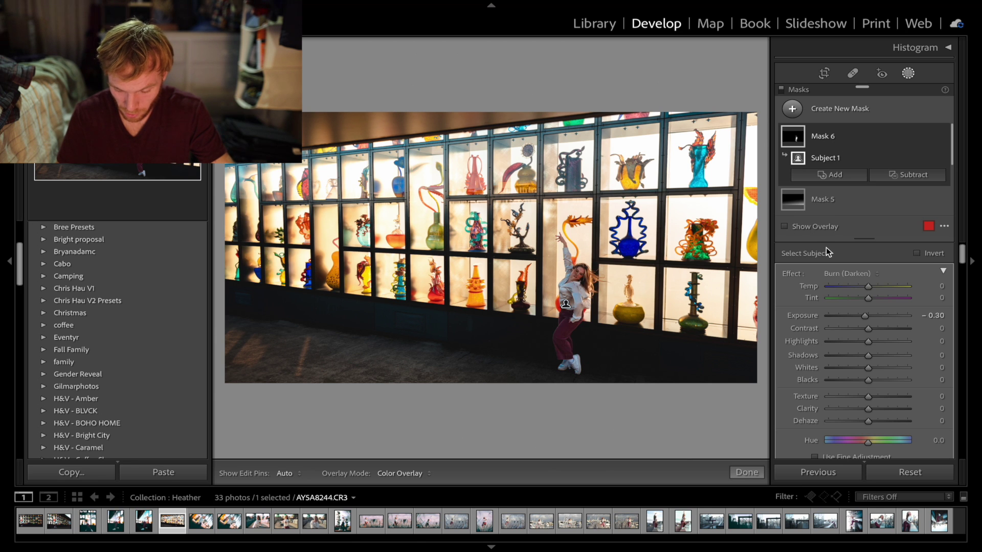
left_click(797, 136)
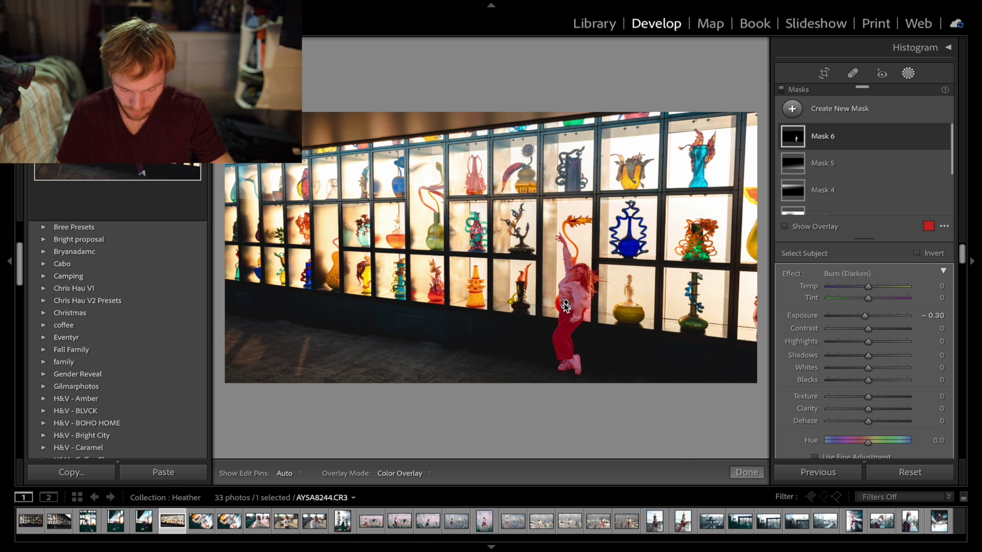
- Try Exposure 1.17, Temp 98, Tint −100, Hue 180, Saturation 100, Sharpness −100 and Dehaze −100 on the new subject mask, and delete its selection
mouse_move(860, 317)
left_mouse_down()
mouse_move(958, 303)
mouse_move(879, 314)
left_mouse_up()
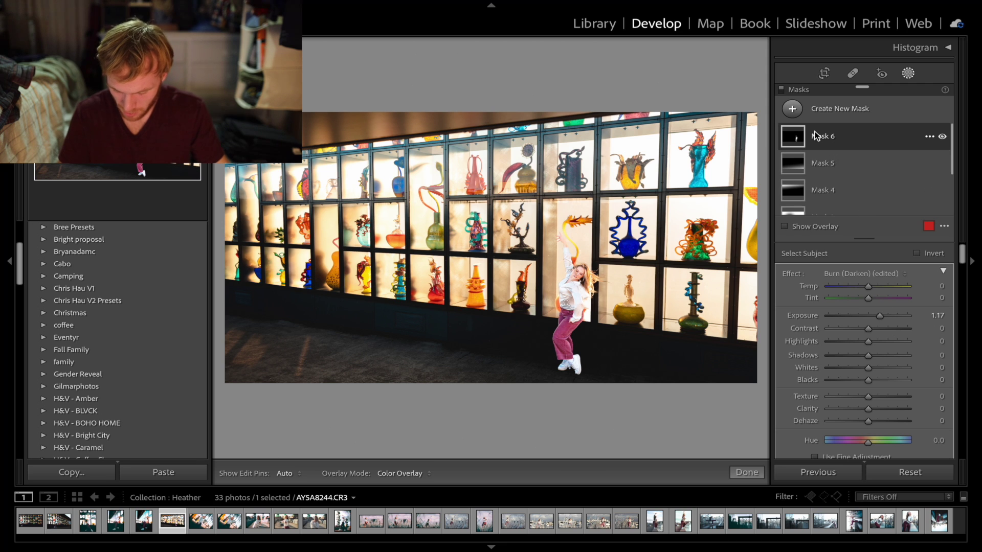
mouse_move(816, 139)
left_click_drag(868, 286, 907, 286)
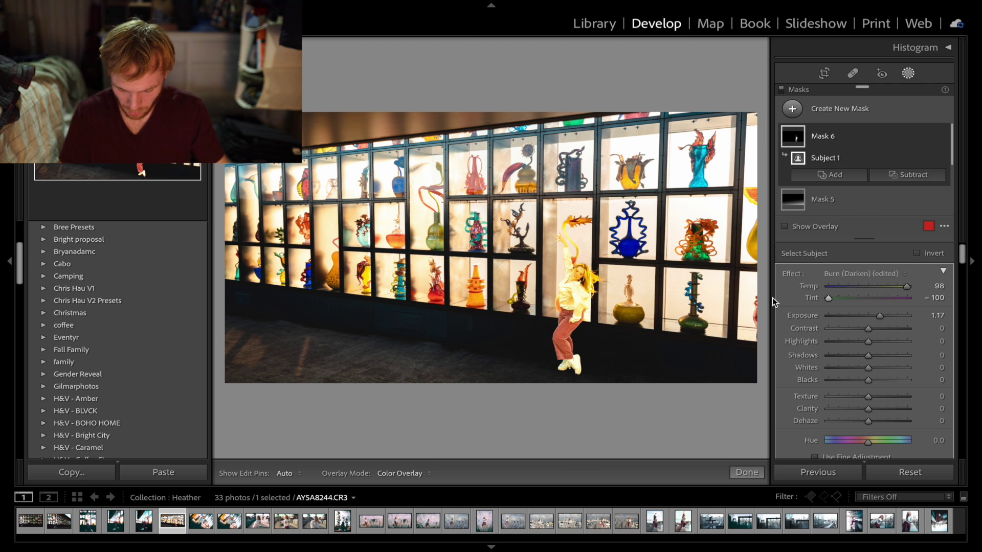
scroll(852, 339, "down", 3)
left_click_drag(866, 330, 947, 330)
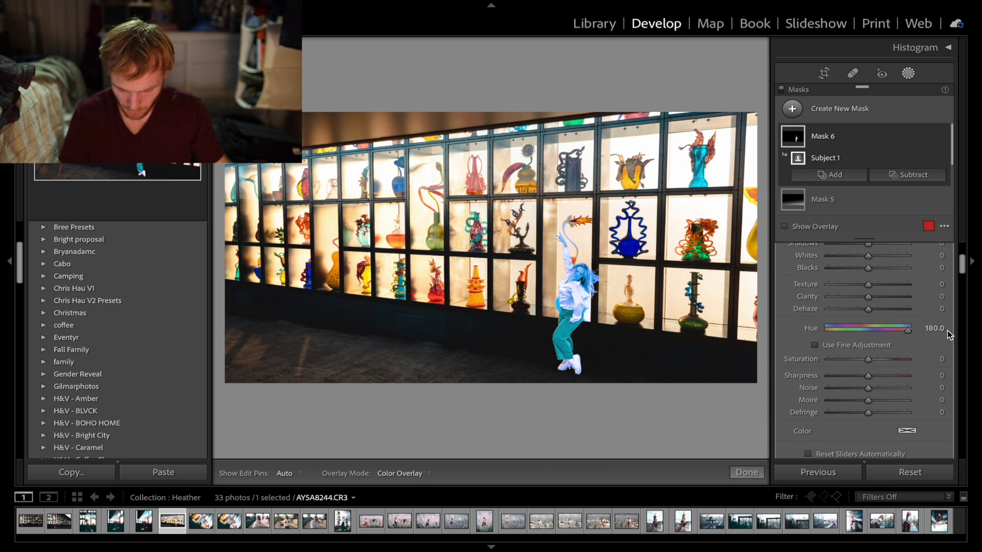
left_click_drag(813, 373, 795, 385)
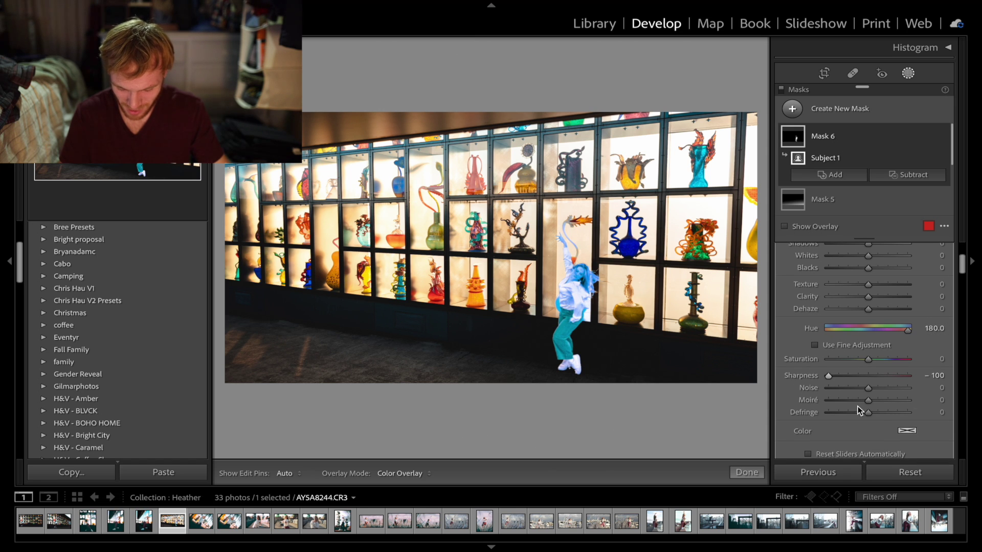
left_click_drag(870, 361, 913, 361)
left_click_drag(866, 306, 660, 310)
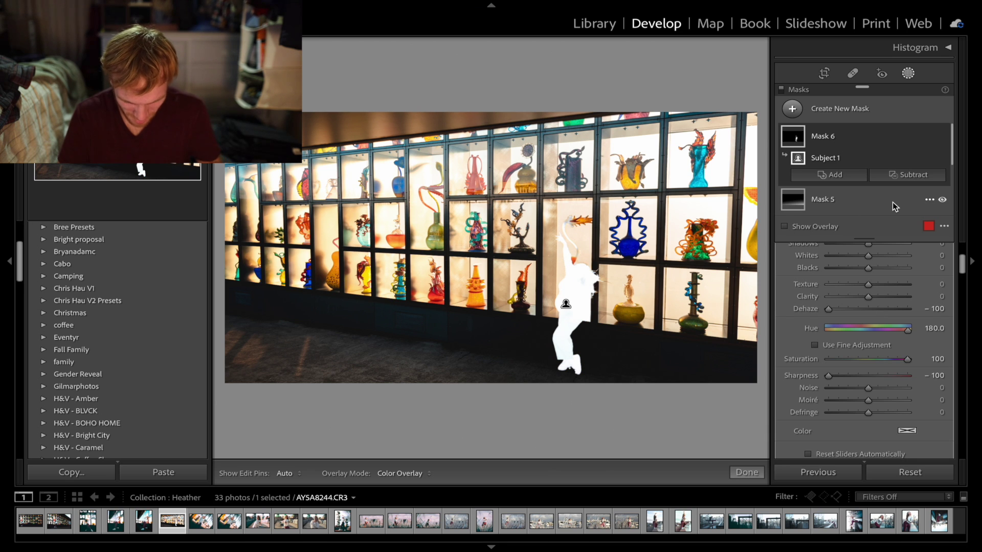
key("Delete")
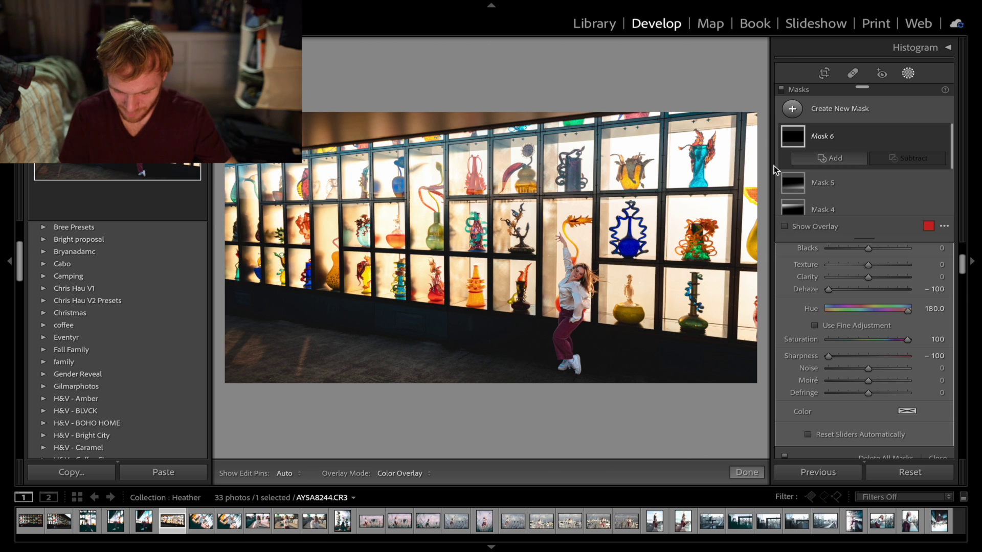
- Select Mask 5 and inspect its linear gradient's coverage and adjustment values
left_click(837, 157)
left_click(855, 151)
mouse_move(532, 352)
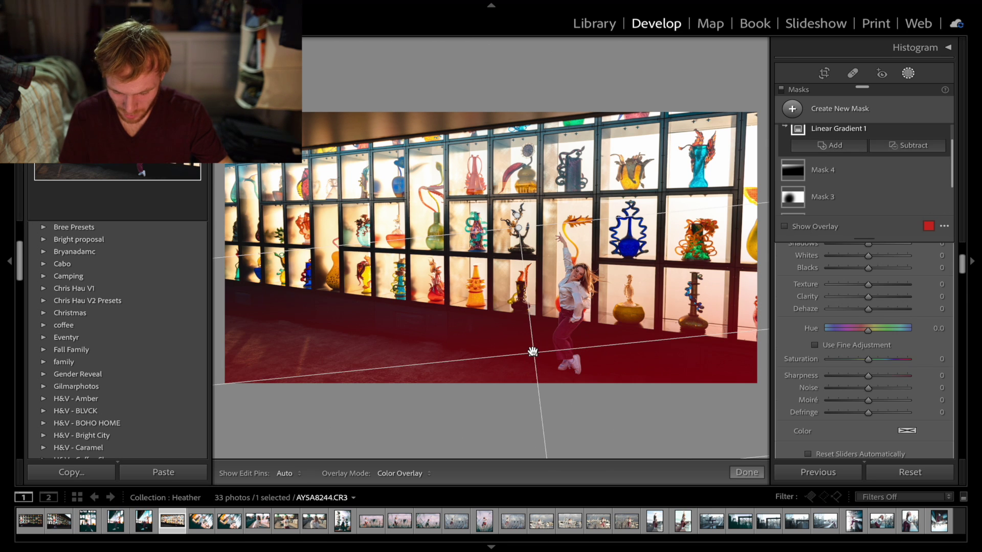
scroll(795, 299, "up", 5)
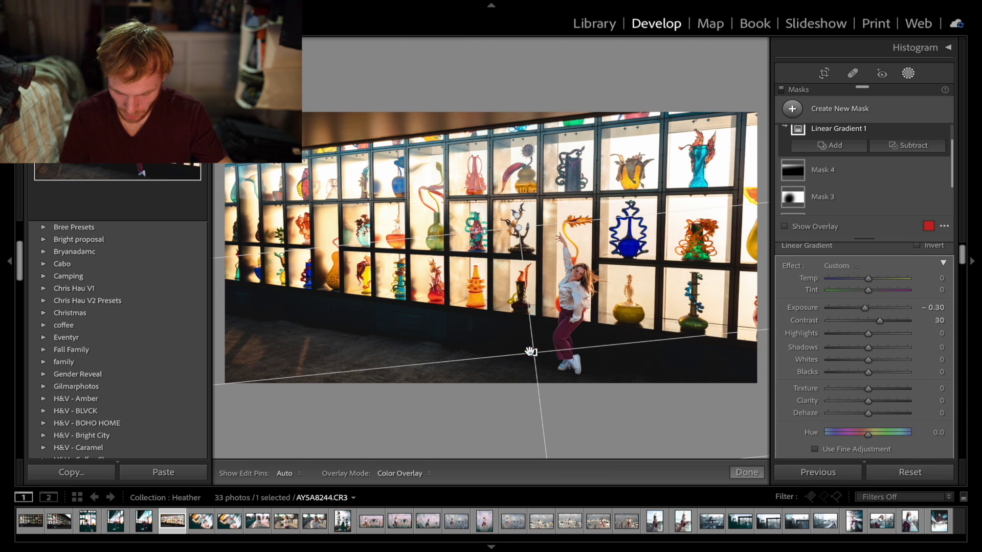
- Centre Mask 3's inverted radial gradient on the woman and set its Exposure to −0.19
left_click(830, 197)
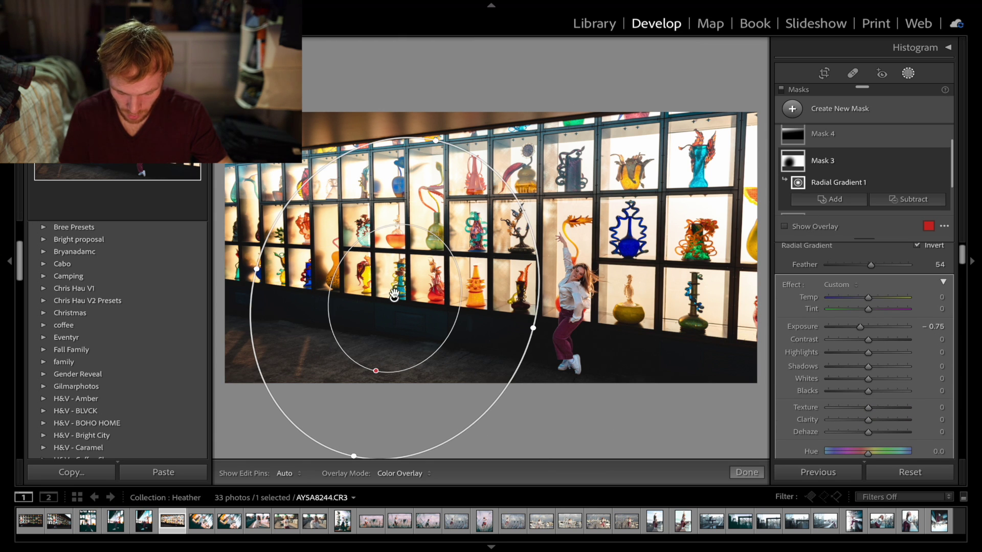
left_click_drag(393, 294, 544, 312)
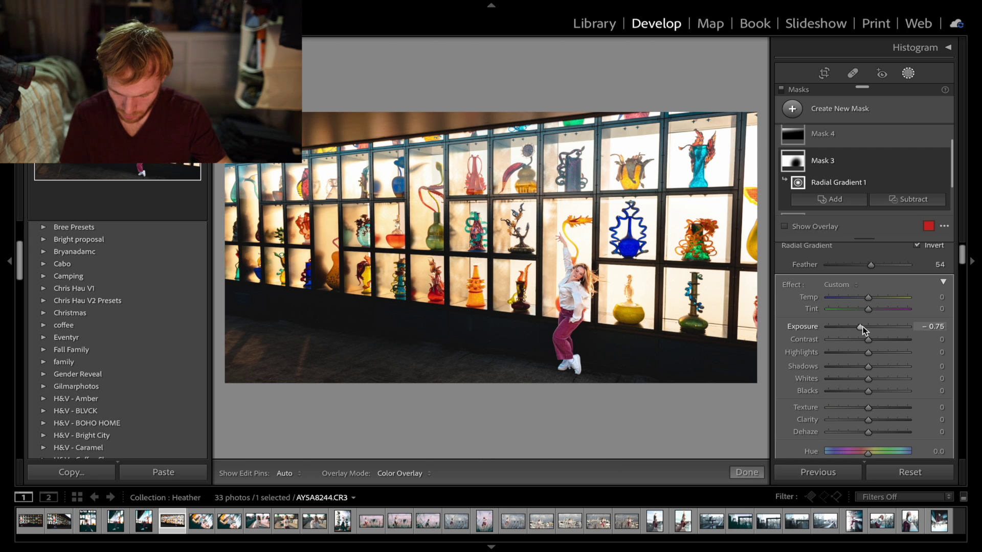
left_click_drag(862, 326, 867, 326)
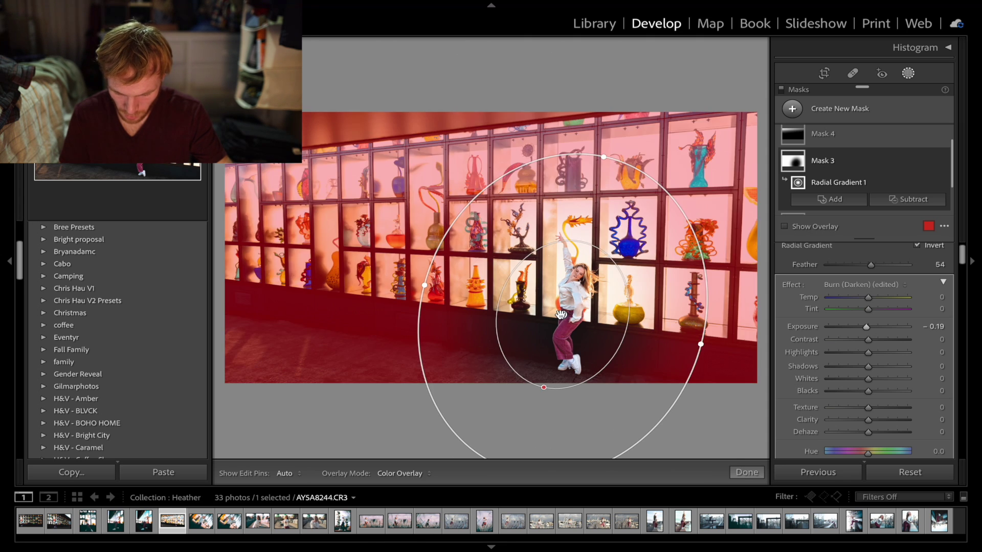
- Close the masking tool and set the photo's overall Exposure to +0.60
scroll(823, 148, "up", 2)
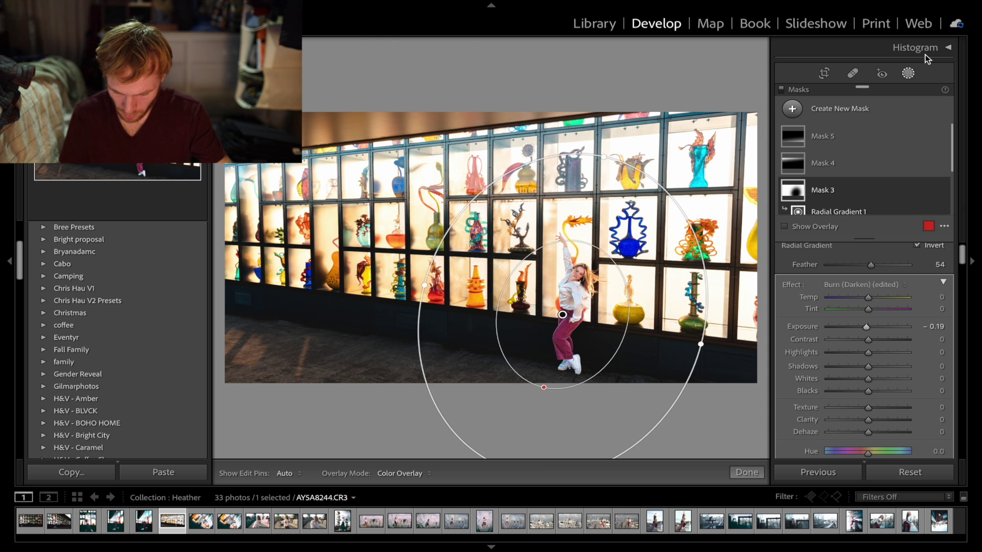
left_click(908, 73)
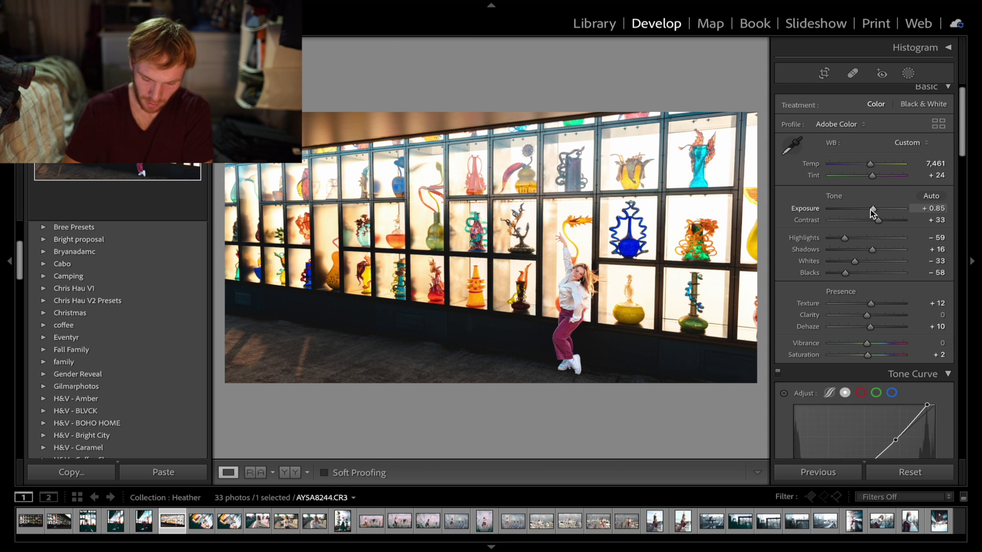
left_click_drag(872, 210, 869, 210)
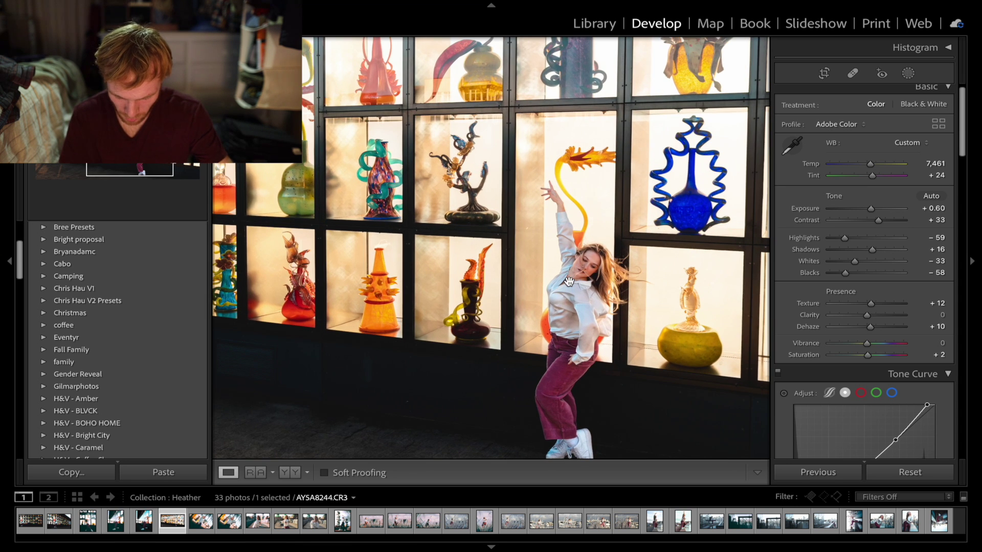
- Zoom in on AY5A8244.CR3 and examine the woman, the glass displays and the dark floor before returning to the full view
left_click(570, 283)
left_click_drag(630, 273, 560, 251)
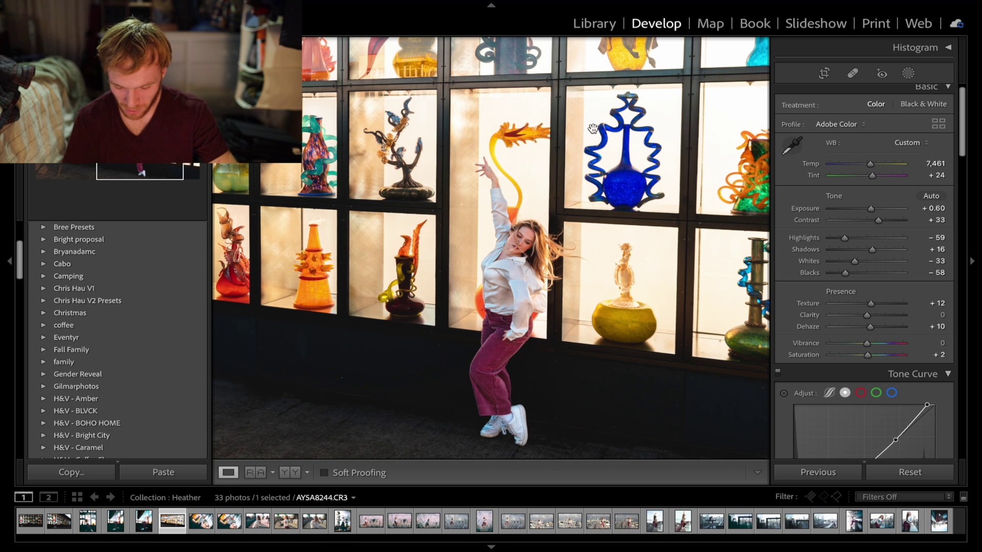
left_click_drag(391, 156, 554, 272)
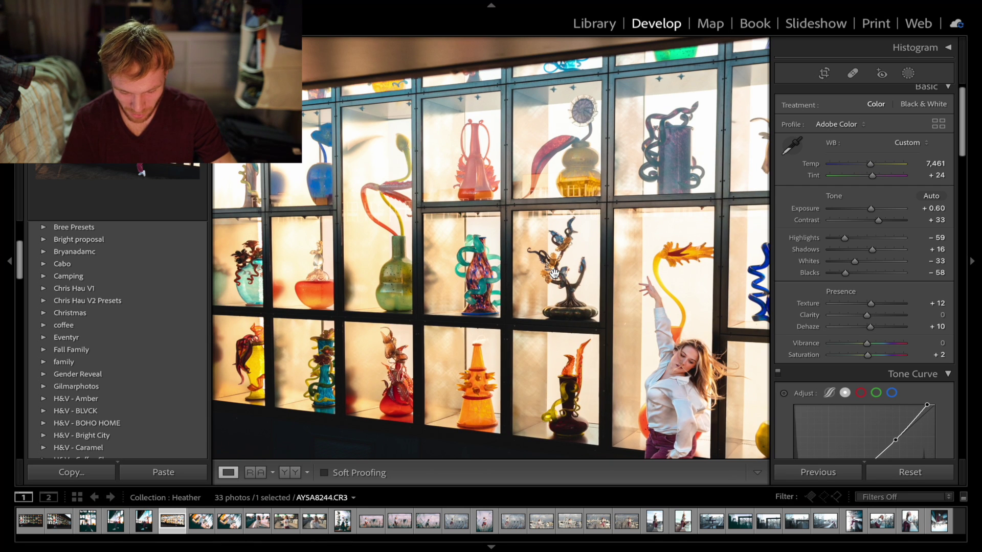
left_click_drag(296, 325, 485, 214)
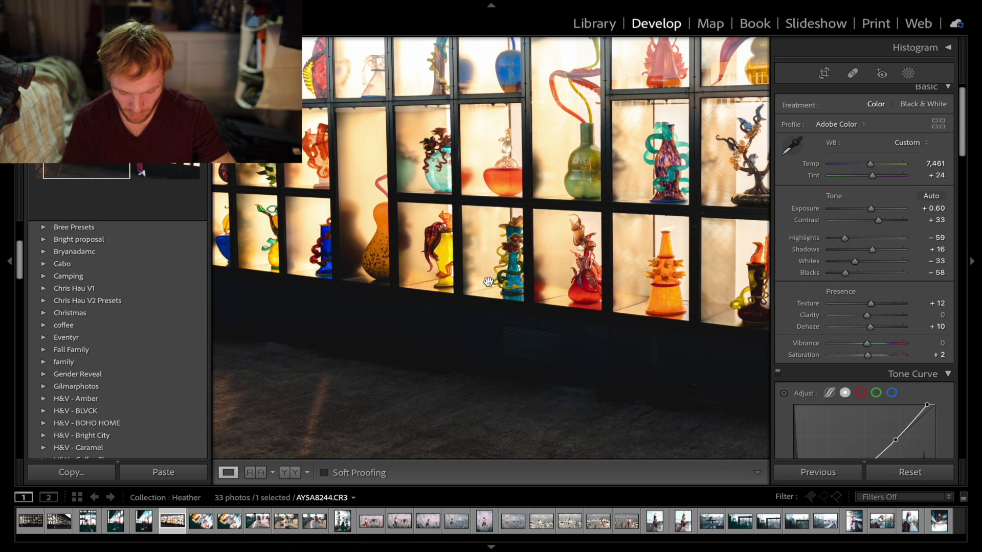
left_click(582, 225)
left_click(547, 293)
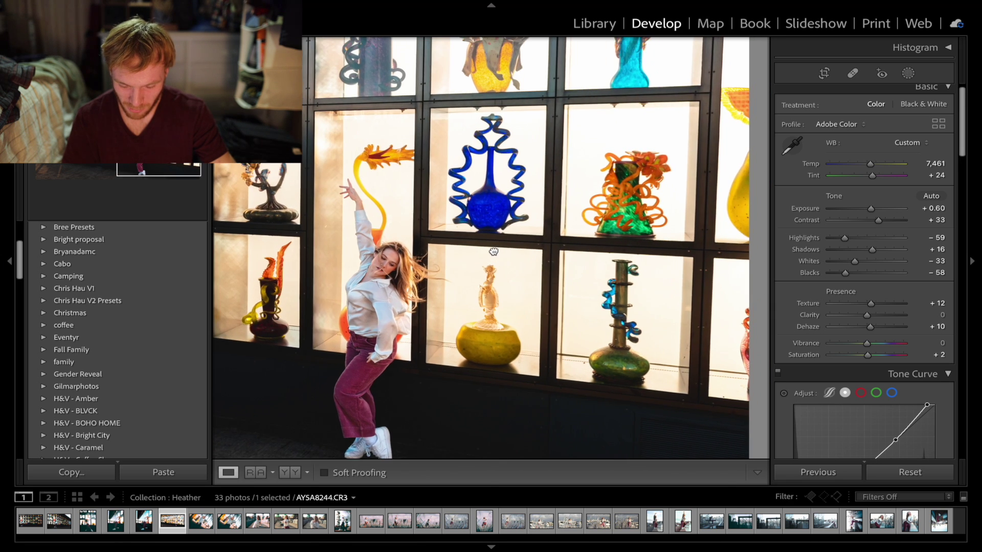
left_click(509, 193)
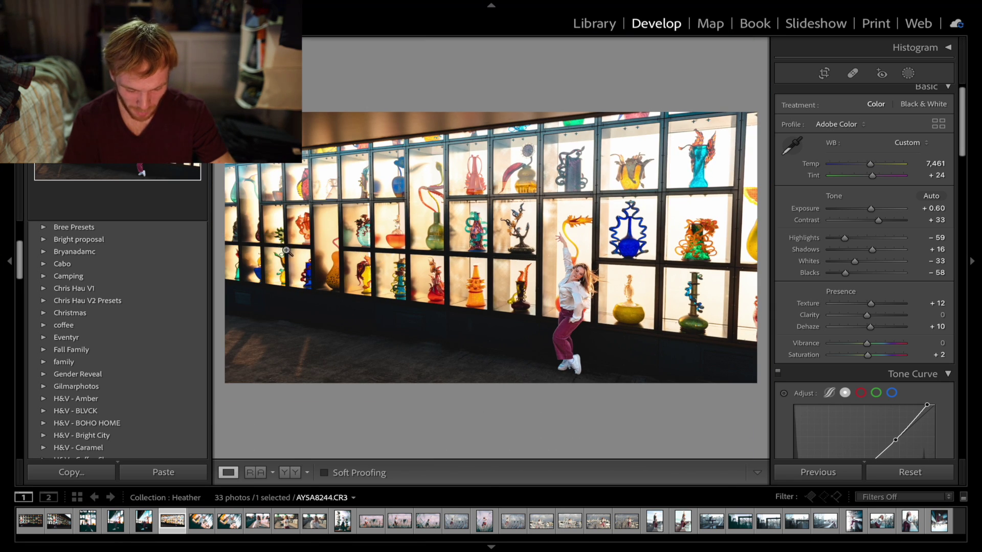
- Return to the Library and review the neighbouring edits AY5A8273.CR3, AY5A8271.CR3 and the upright portrait AY5A8217.CR3
left_click(586, 24)
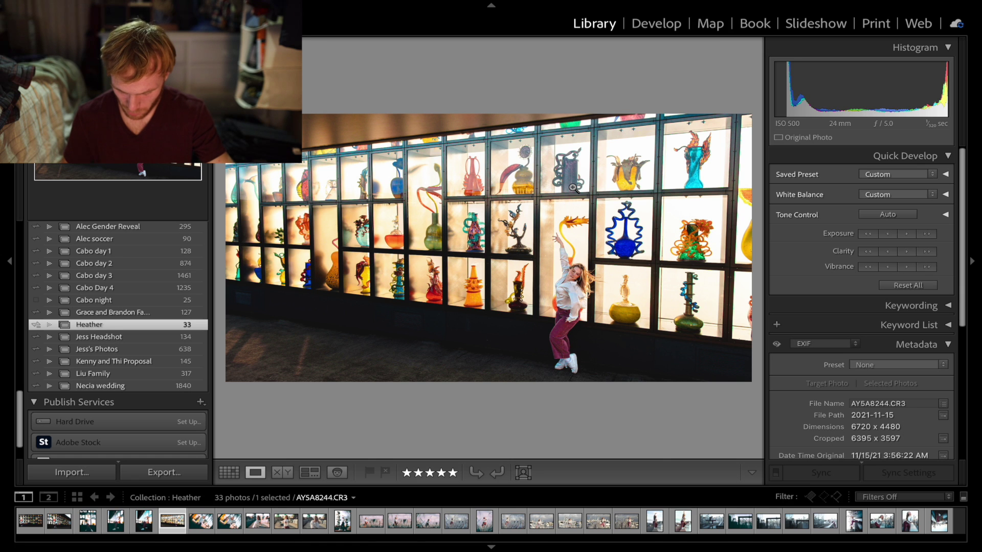
key("Right")
key("Right")
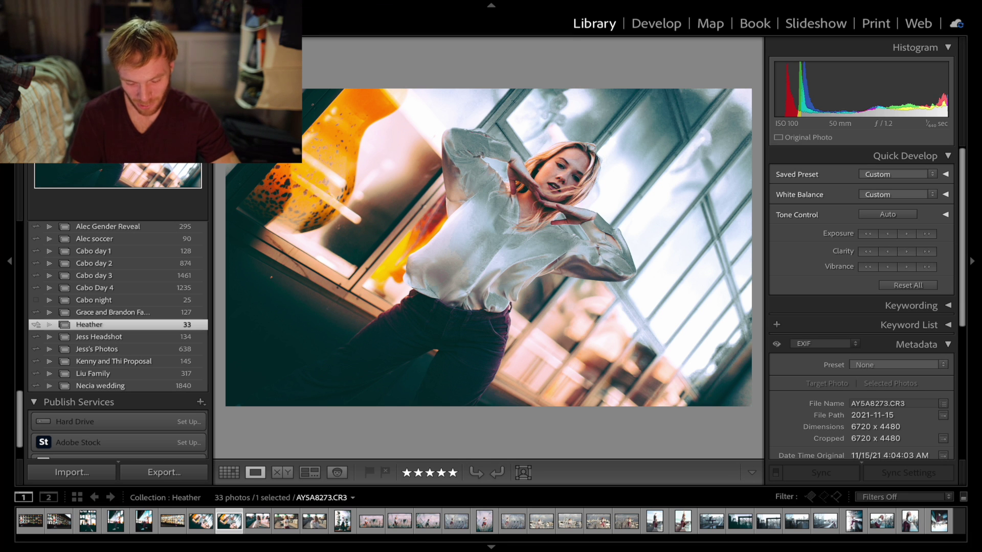
left_click(200, 521)
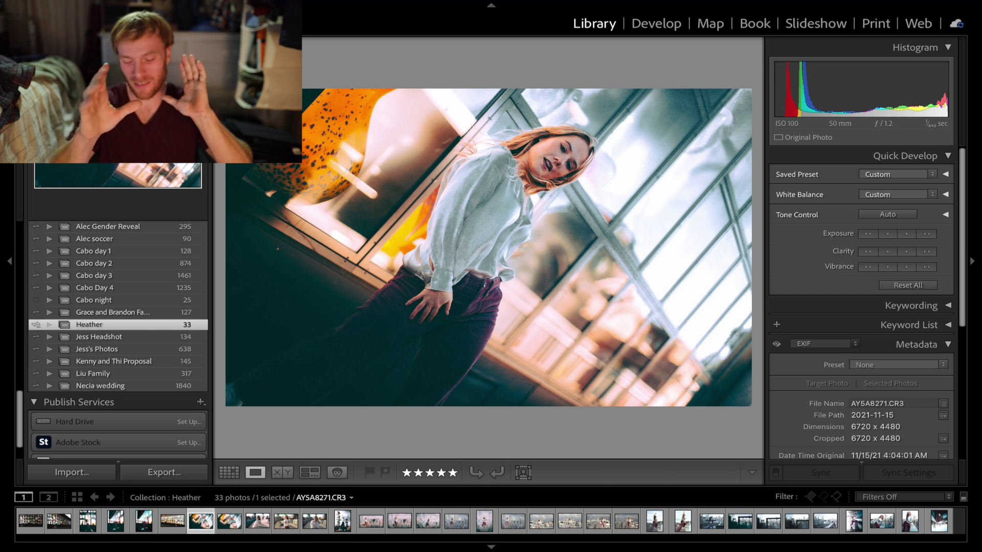
left_click(144, 521)
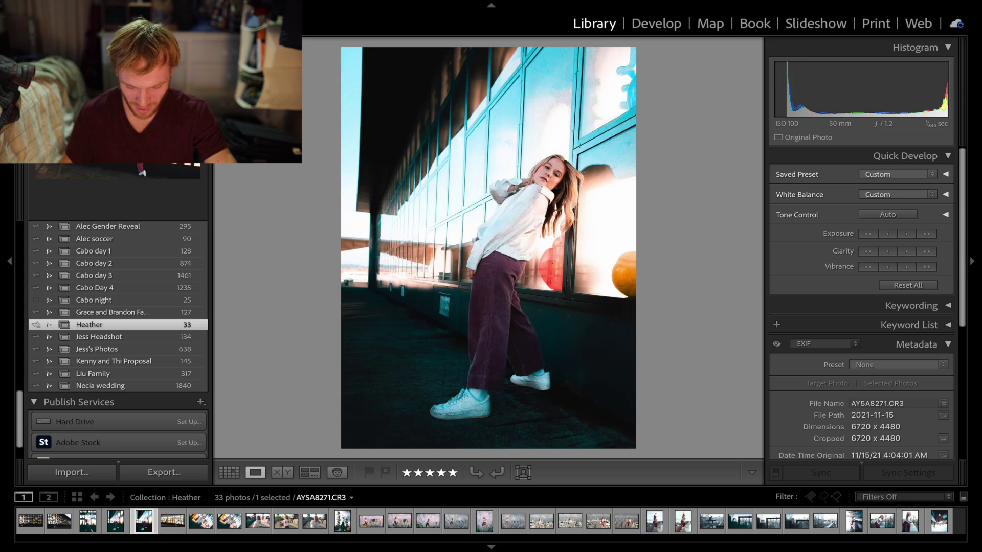
left_click(116, 521)
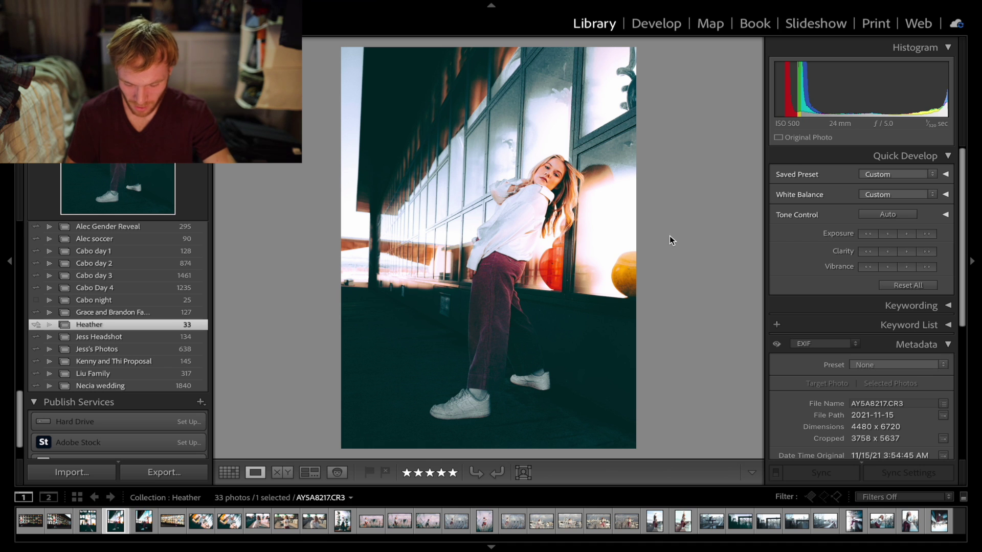
- Go forward through the collection and compare the edits of AY5A8271.CR3, AY5A8273.CR3 and AY5A8289.CR3
key("Right")
key("Right")
key("Right")
key("Right")
key("Right")
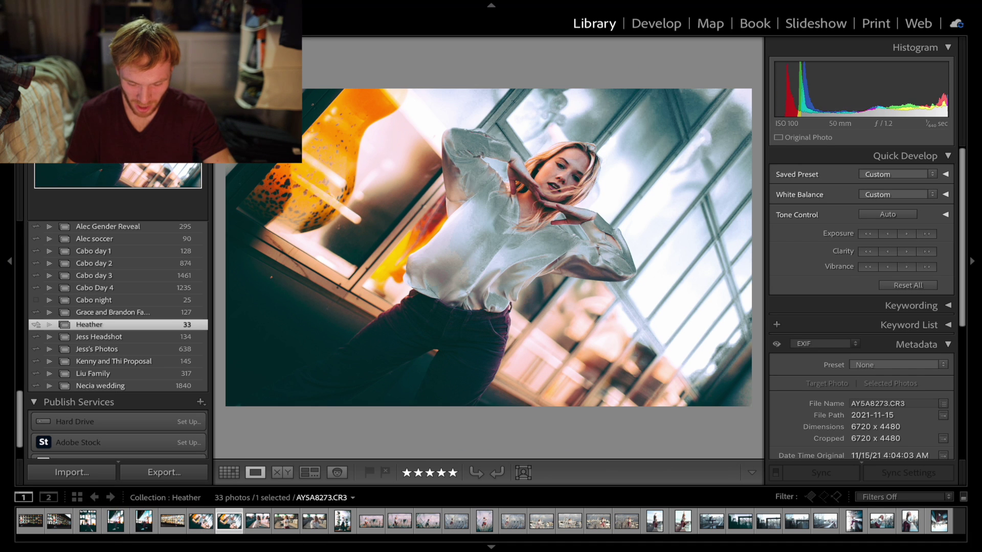
key("Left")
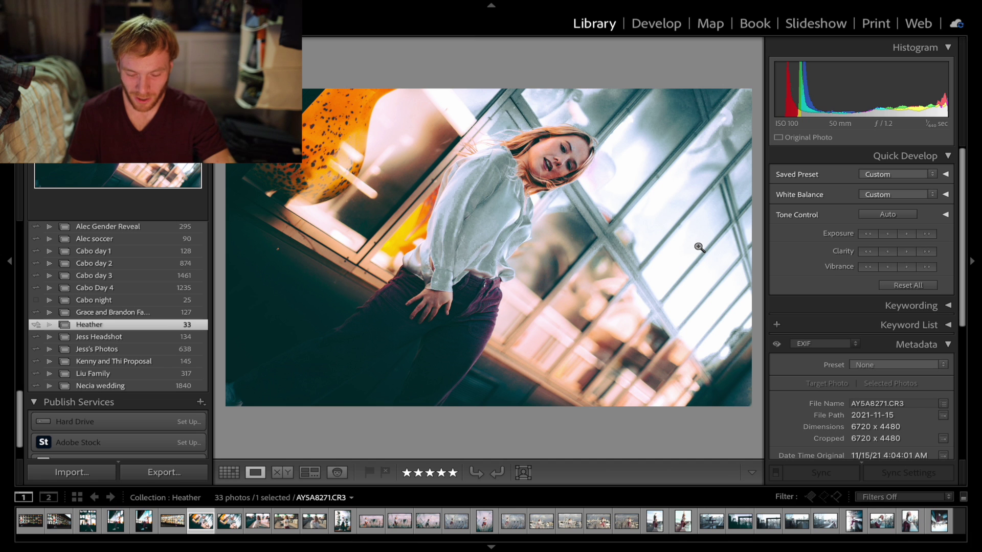
key("Right")
key("Right")
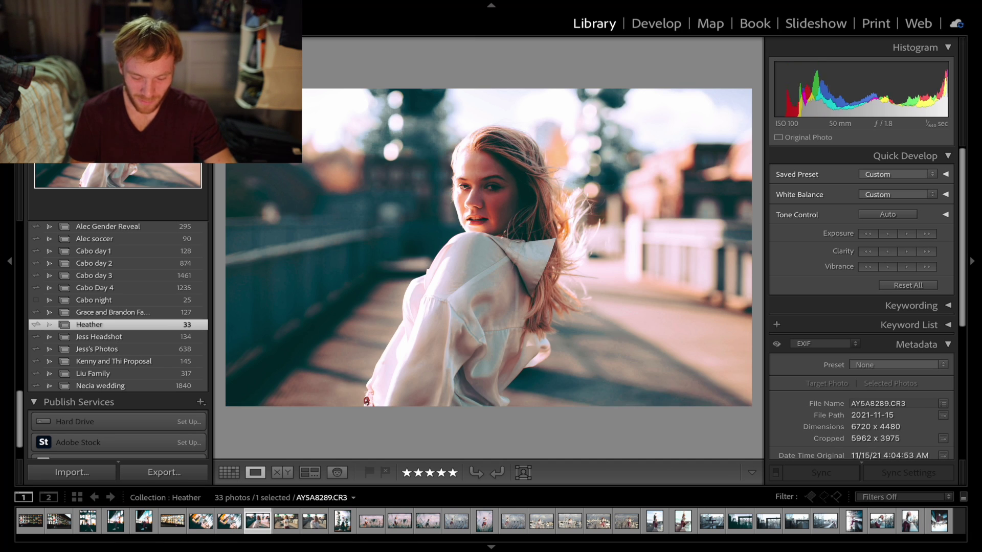
key("Left")
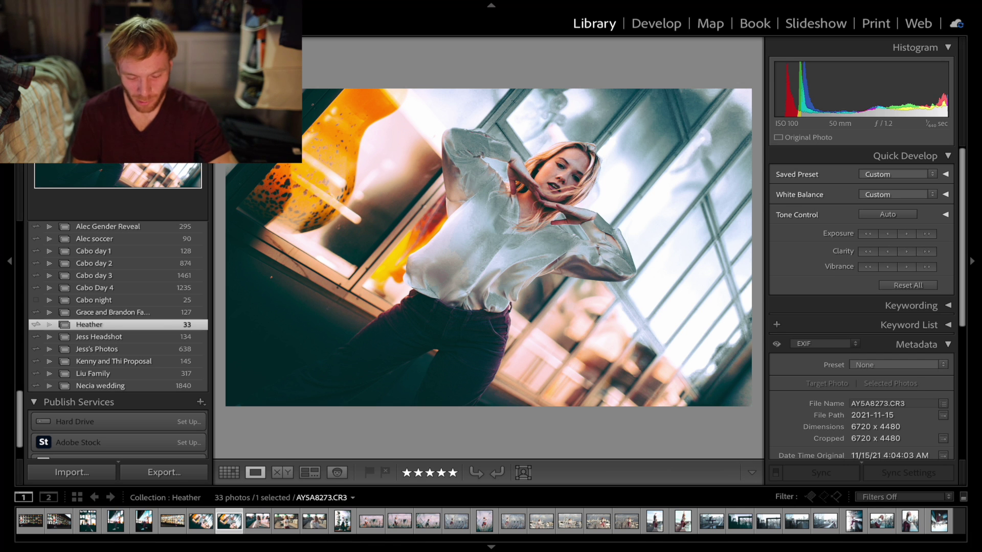
- Browse the collection around AY5A8289.CR3, AY5A8295.CR3 and AY5A8299.CR3, comparing the finished edits with the unedited portrait
key("Right")
key("Right")
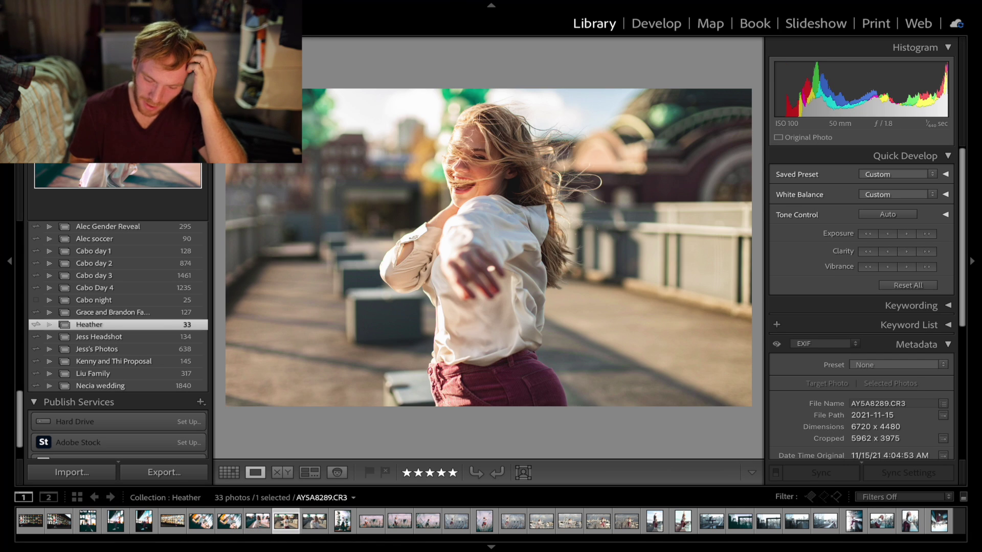
key("Right")
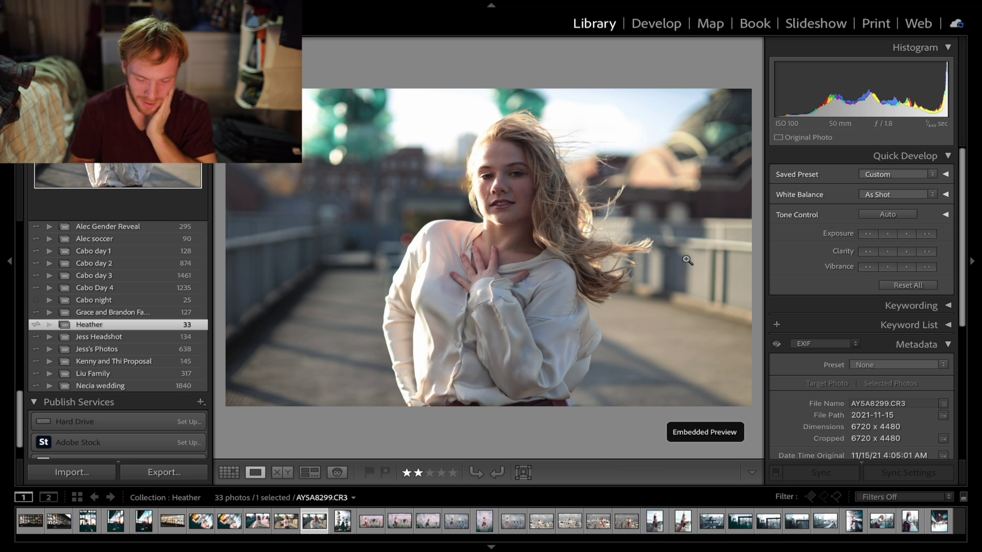
key("Right")
key("Left")
key("Left")
key("Left")
key("Left")
key("Left")
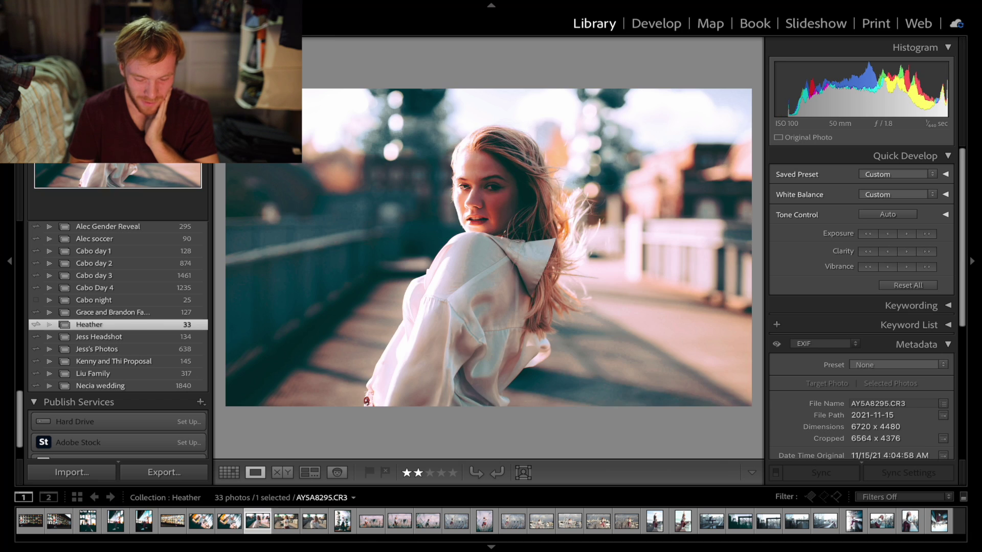
- Zoom in twice on the laughing woman's face in AY5A8295.CR3 to examine the edit, returning to the full view
left_click(473, 154)
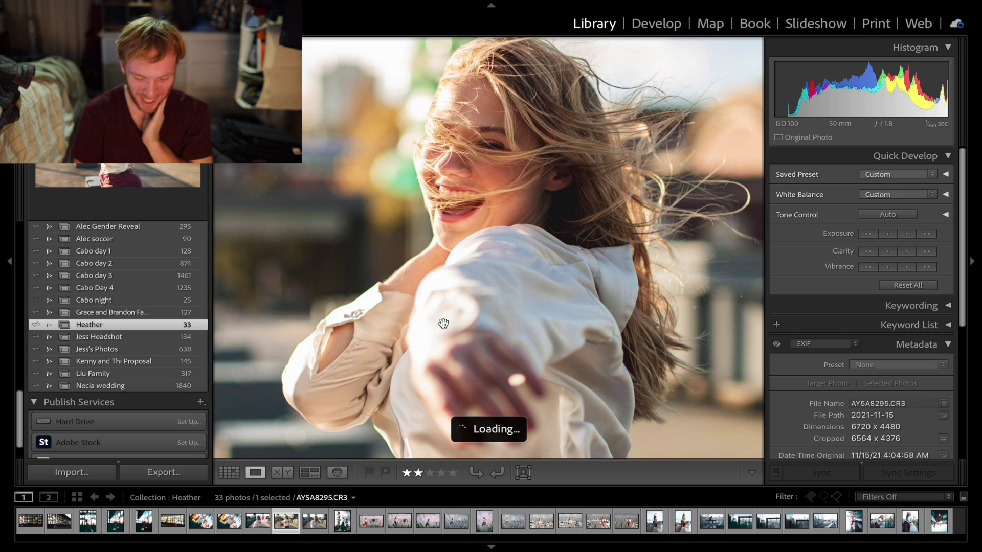
left_click(475, 125)
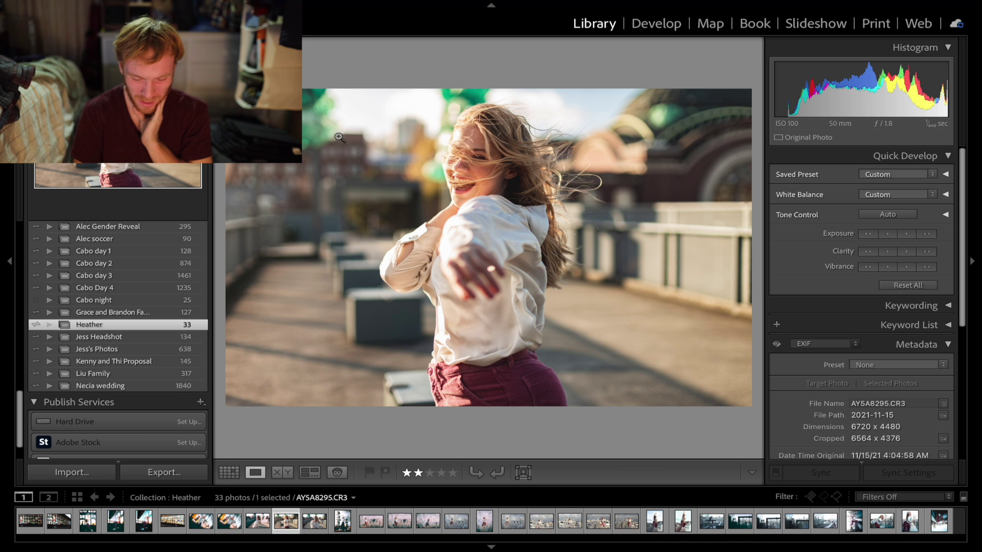
left_click(467, 157)
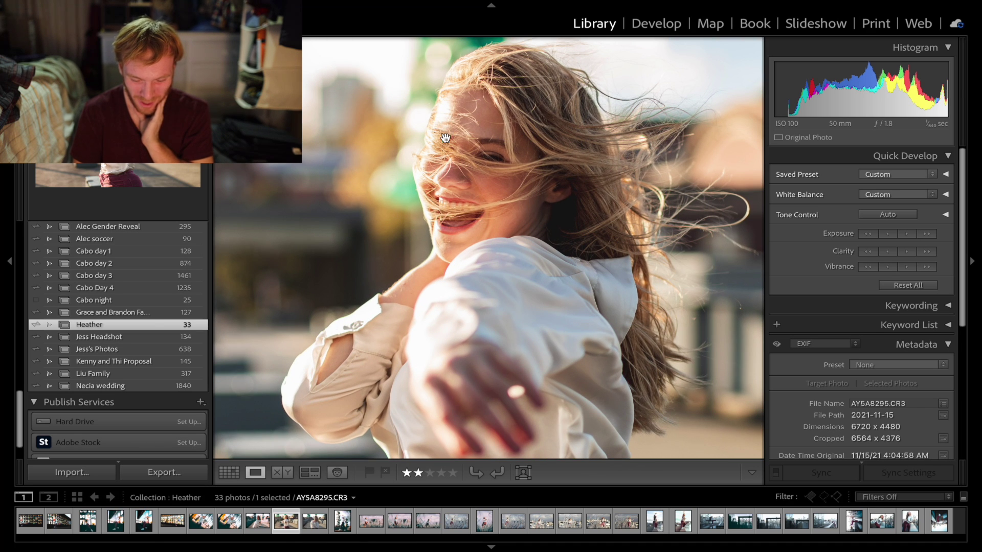
left_click(487, 221)
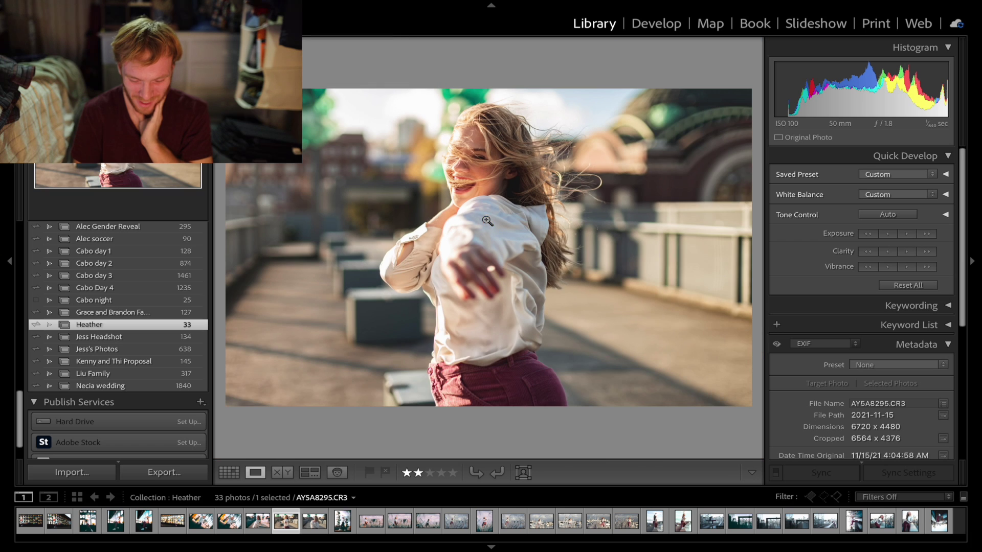
- Compare AY5A8295.CR3 with its neighbours AY5A8289.CR3 and AY5A8299.CR3, ending on the unedited AY5A8299.CR3
key("Left")
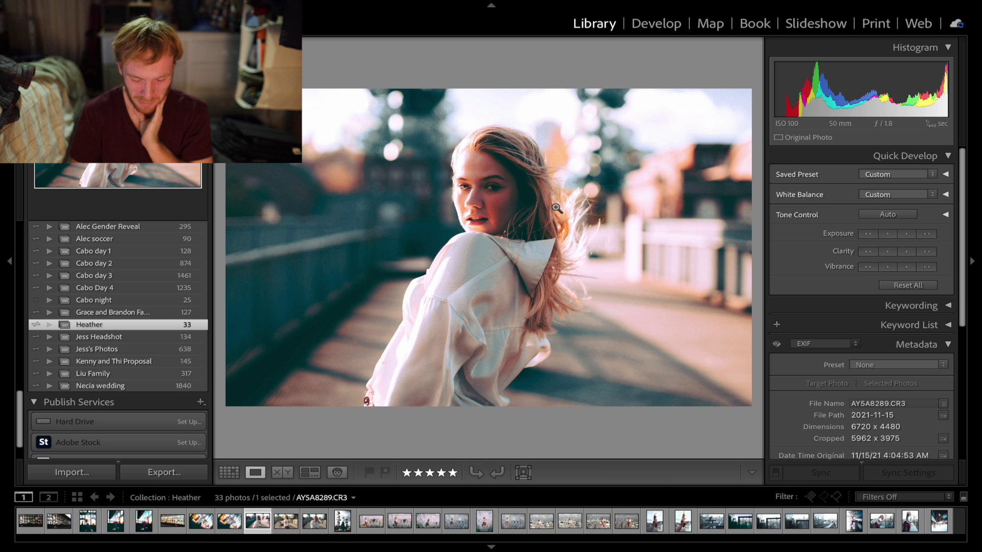
key("Right")
key("Right")
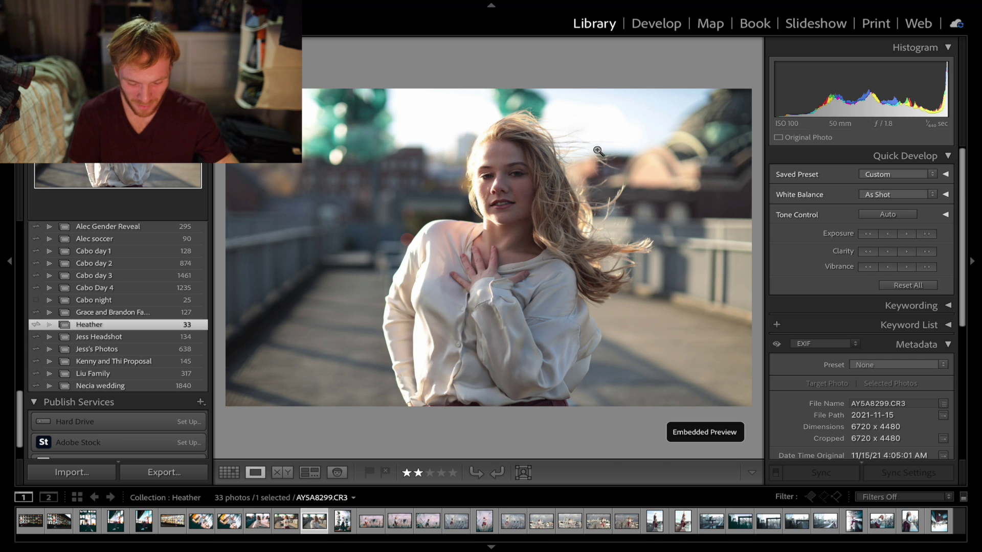
key("Left")
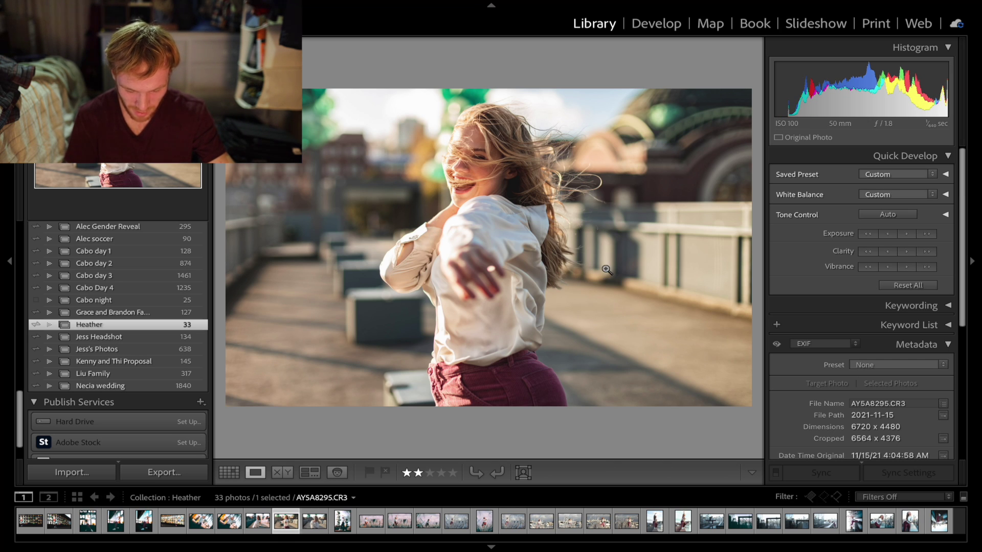
key("Right")
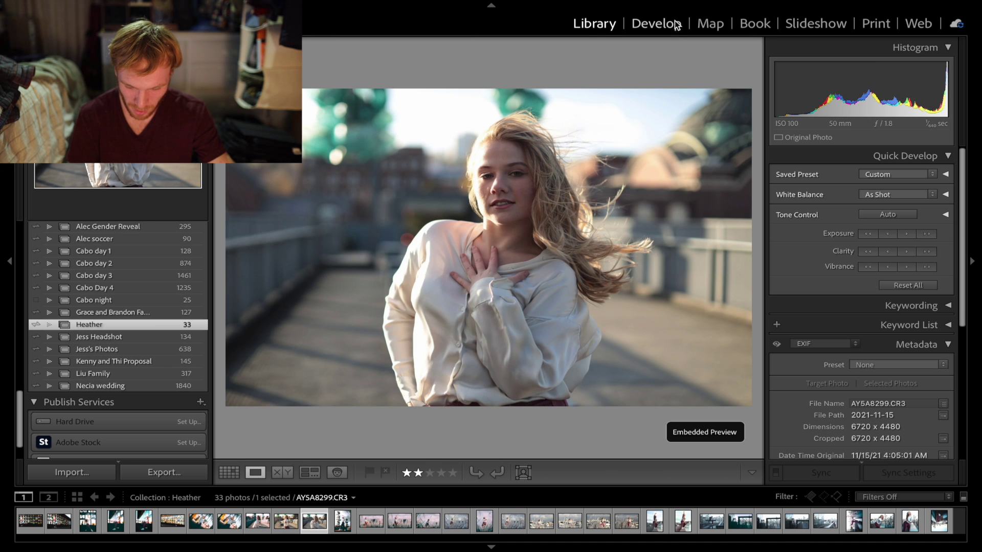
- Open AY5A8299.CR3 for developing and warm its white balance to a Temp of 6,731
left_click(674, 25)
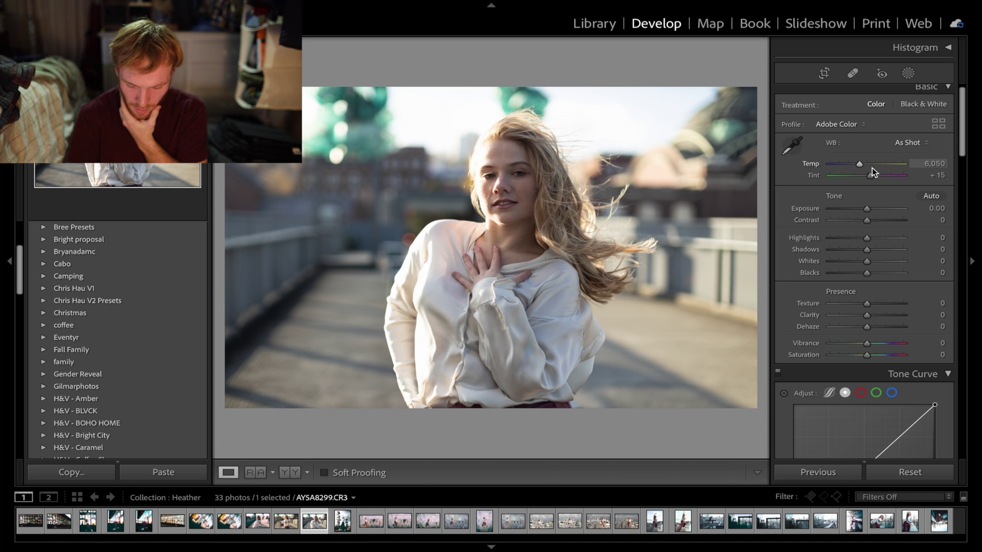
left_click_drag(861, 165, 866, 164)
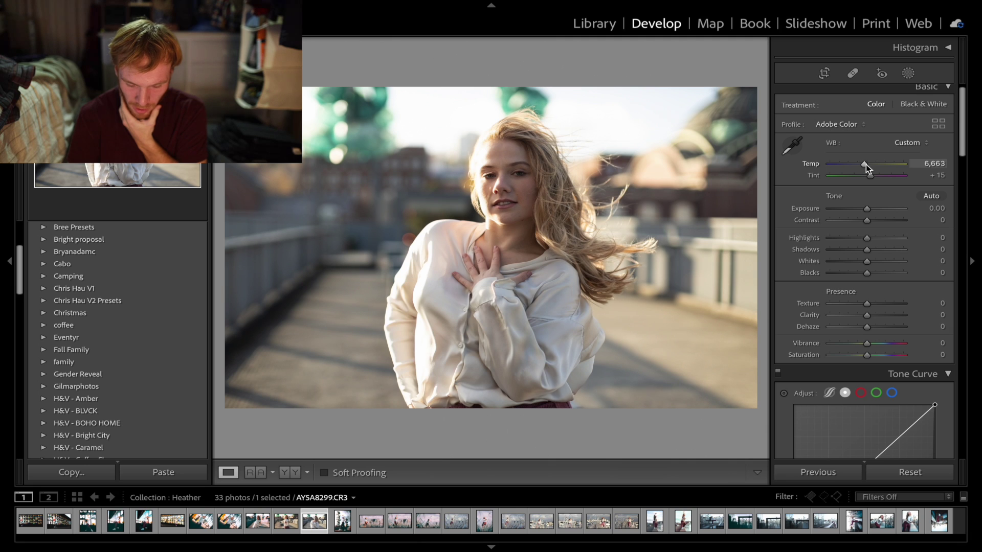
left_click_drag(865, 164, 866, 164)
- Set the photo's Dehaze to +7, Clarity to -10, Texture to +3 and Vibrance to +3
left_click_drag(866, 327, 869, 329)
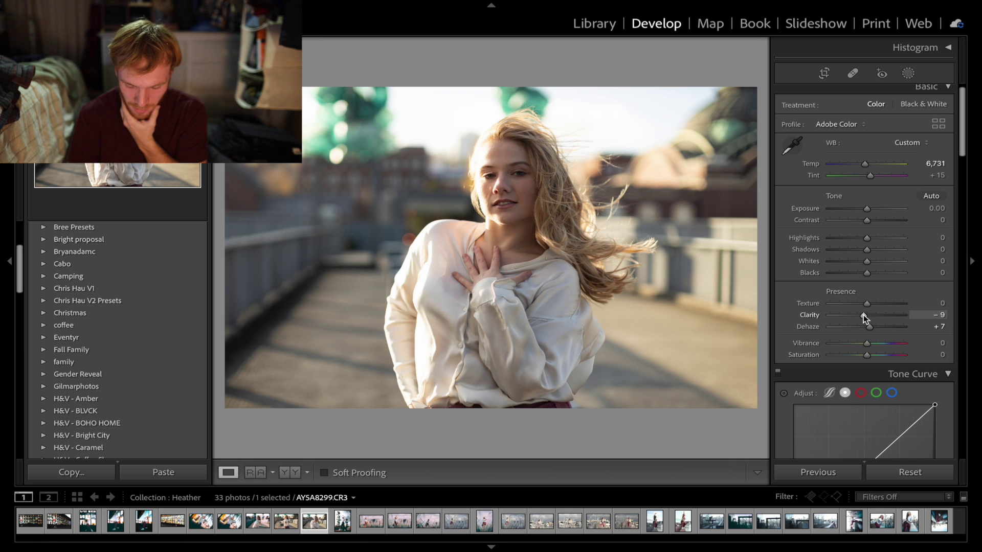
left_click_drag(863, 314, 868, 303)
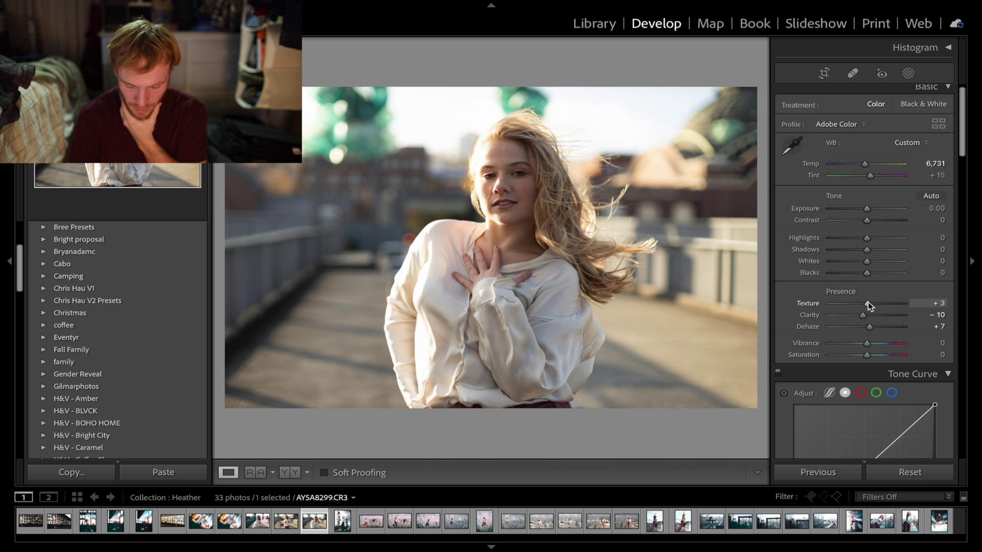
left_click_drag(867, 344, 871, 345)
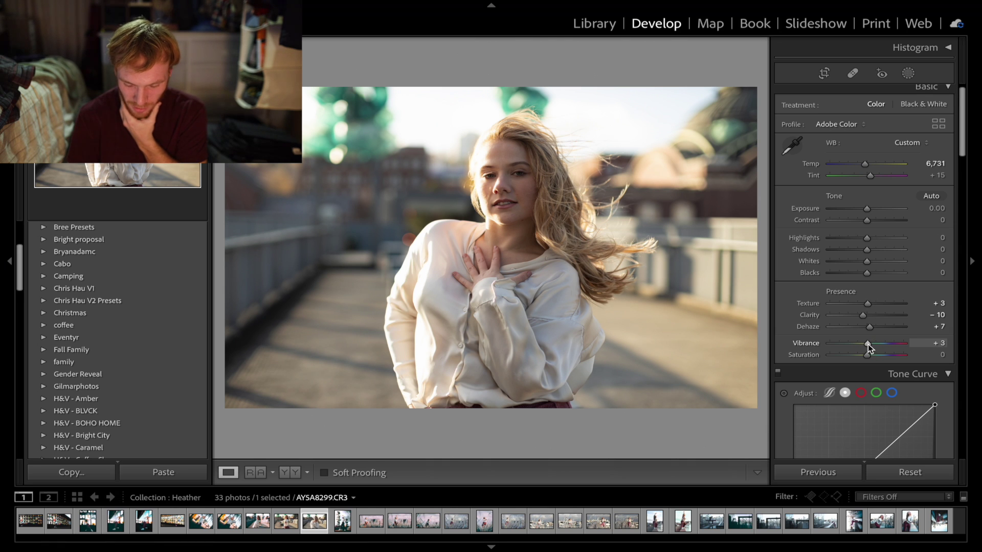
- Shape the RGB tone curve into a gentle S with darker shadows and lifted highlights, moving its white endpoint to 250/255
scroll(867, 344, "down", 5)
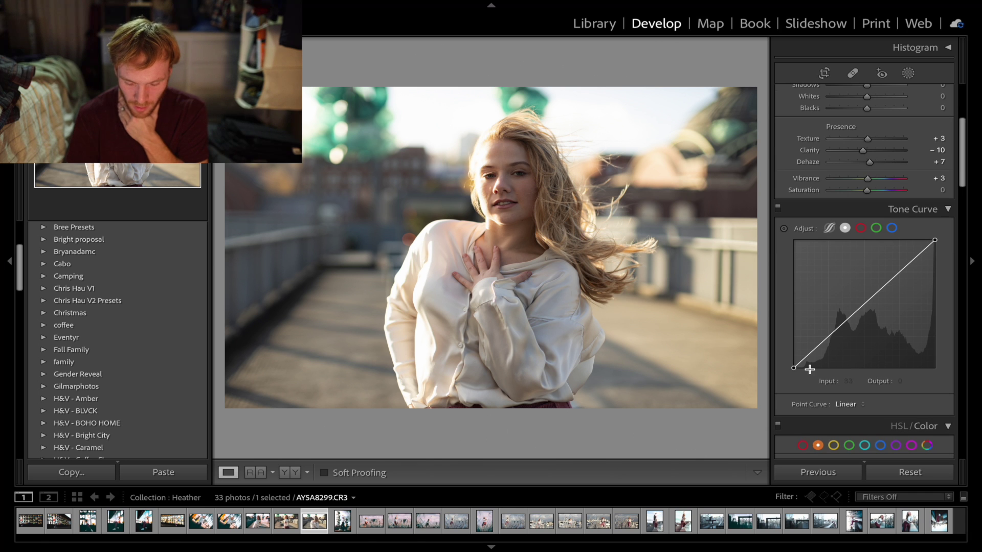
left_click_drag(795, 367, 815, 354)
left_click(818, 347)
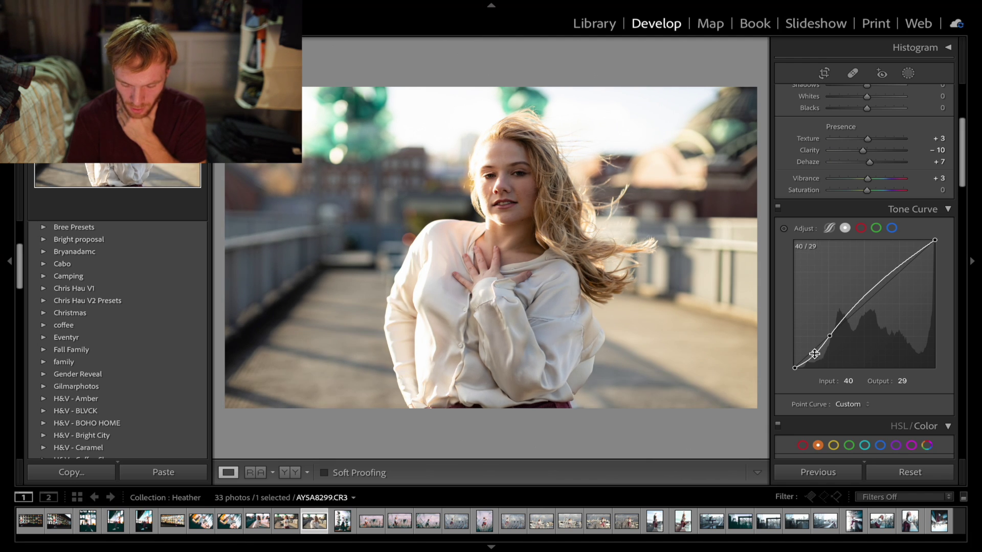
left_click(848, 316)
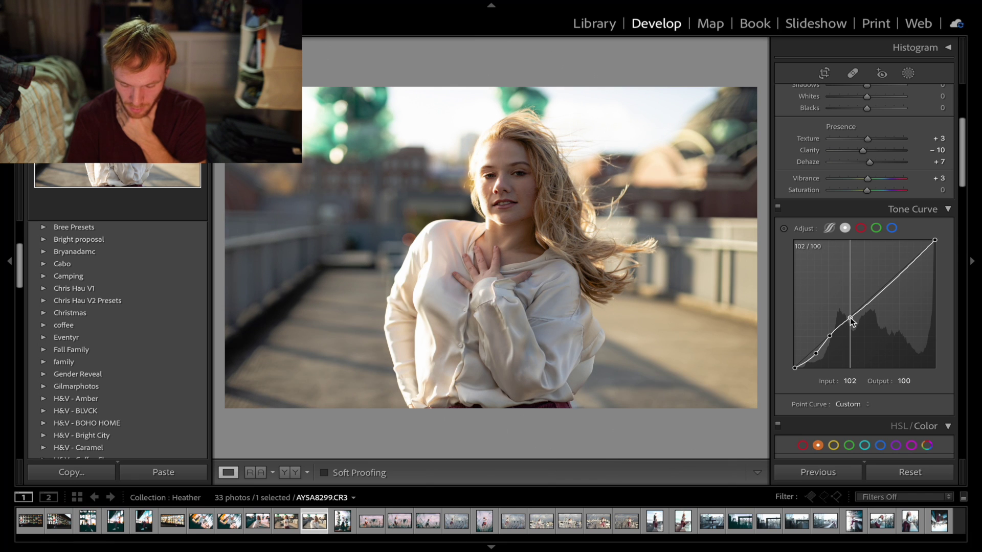
left_click(888, 278)
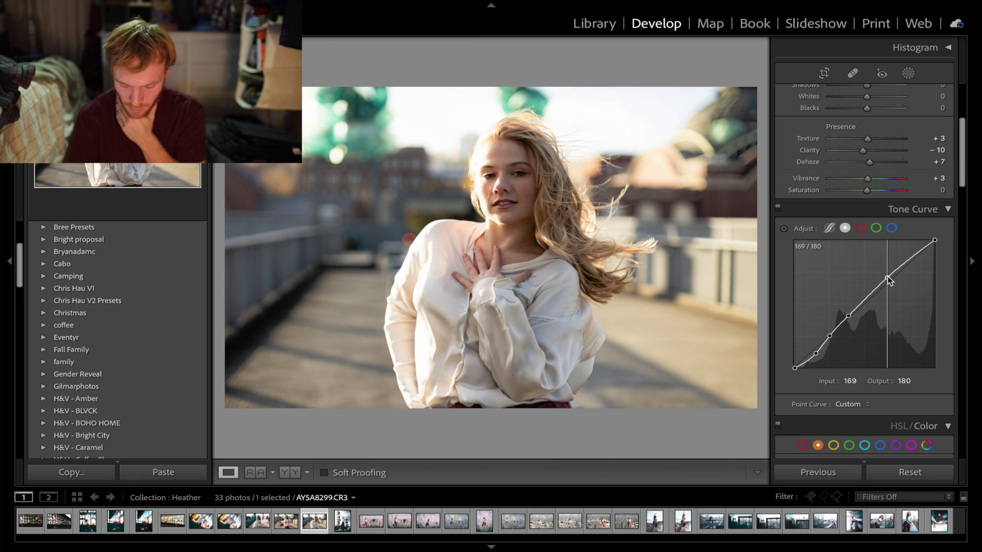
left_click_drag(933, 247, 957, 231)
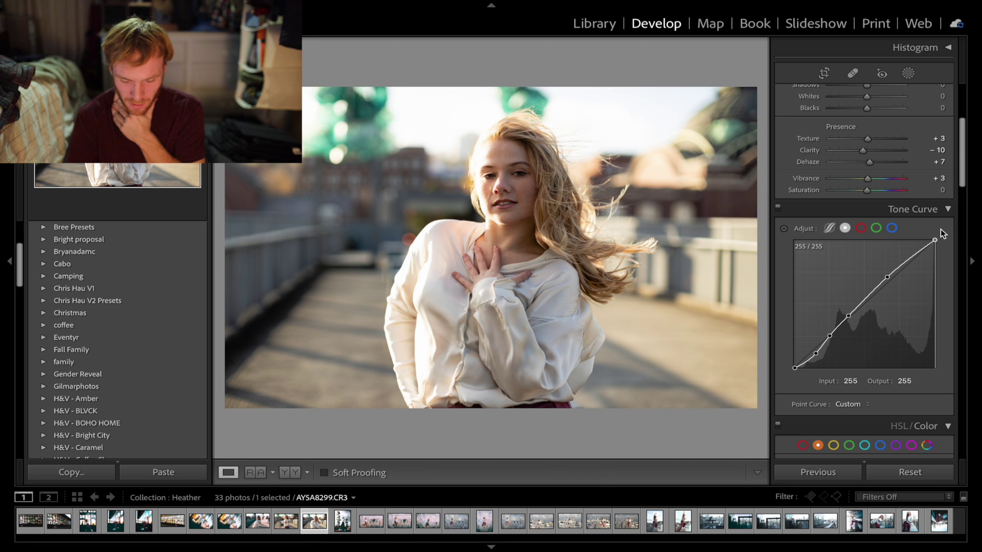
mouse_move(943, 228)
left_mouse_down()
mouse_move(919, 228)
mouse_move(939, 225)
mouse_move(932, 224)
mouse_move(933, 239)
left_mouse_up()
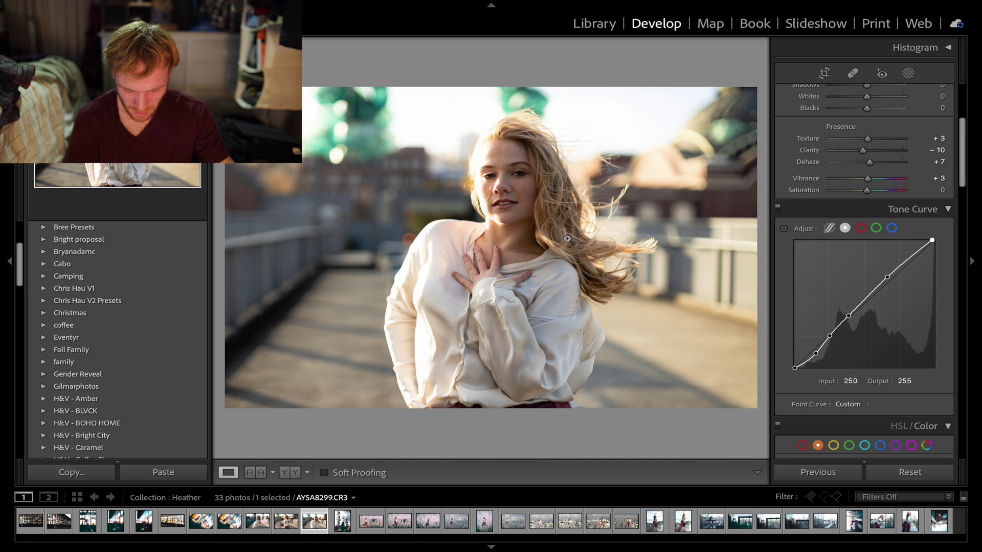
- Examine the red, green and blue channel curves and the Red color-mix settings
scroll(889, 299, "down", 1)
scroll(886, 297, "down", 1)
left_click(861, 188)
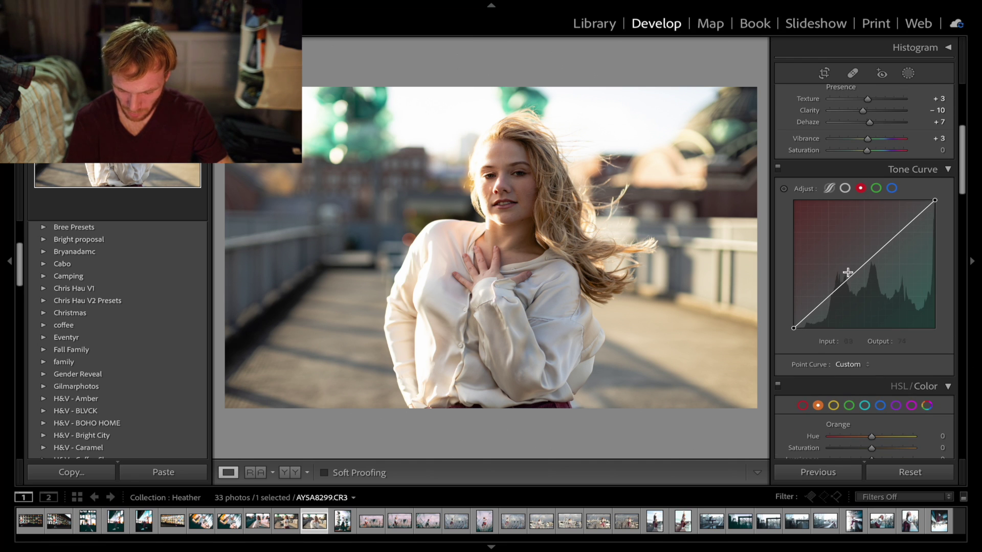
left_click(875, 189)
left_click(894, 188)
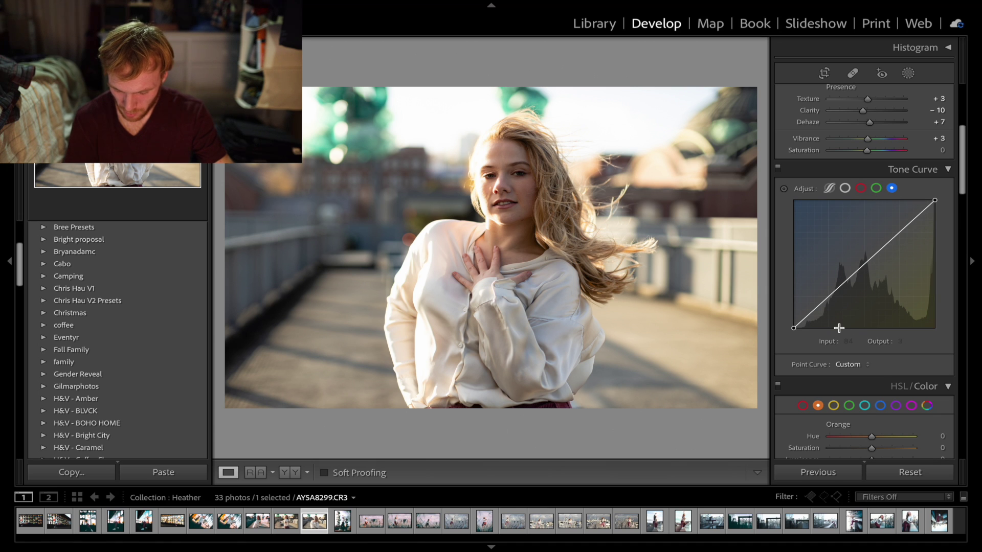
scroll(839, 326, "down", 8)
left_click(803, 224)
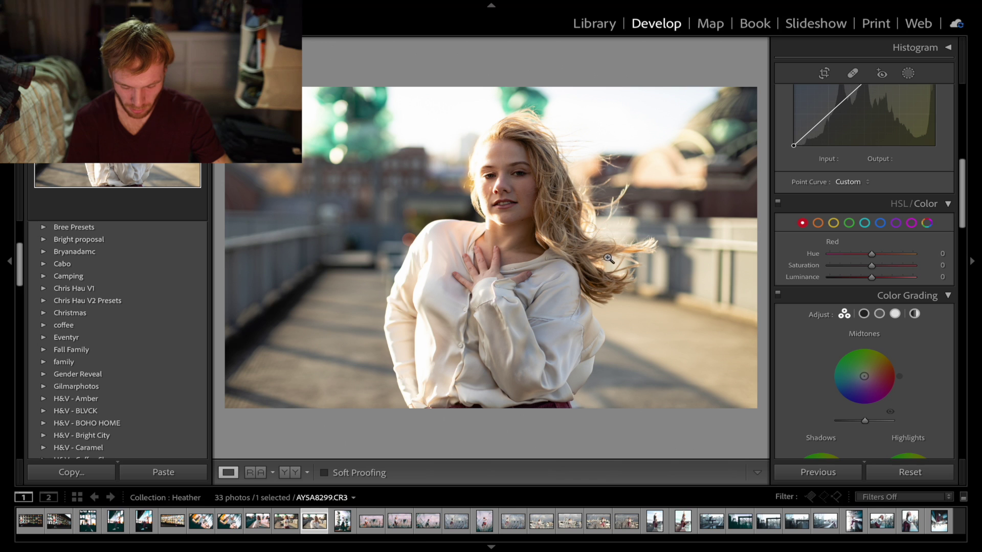
- Try raising the Shadows luminance in Color Grading to +25
scroll(877, 250, "down", 5)
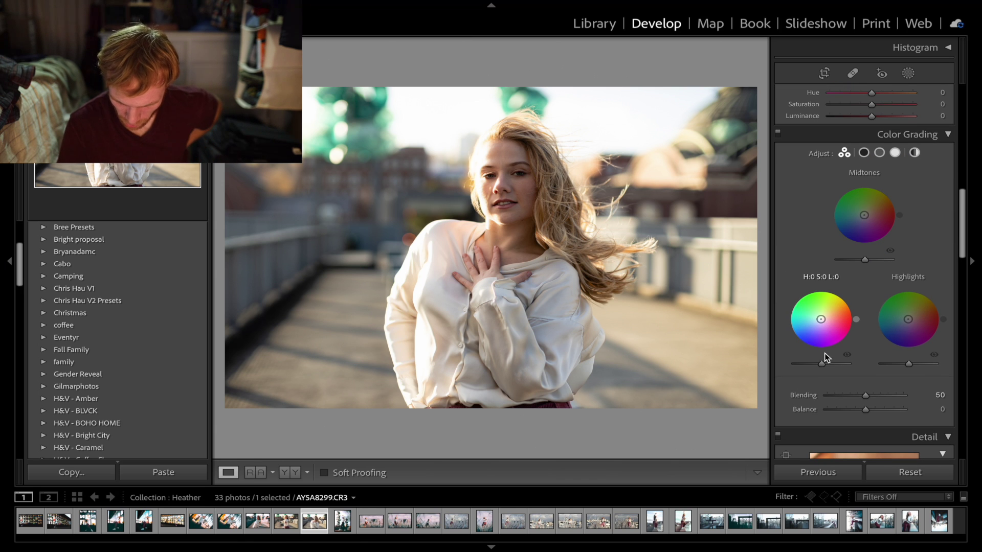
scroll(828, 360, "down", 1)
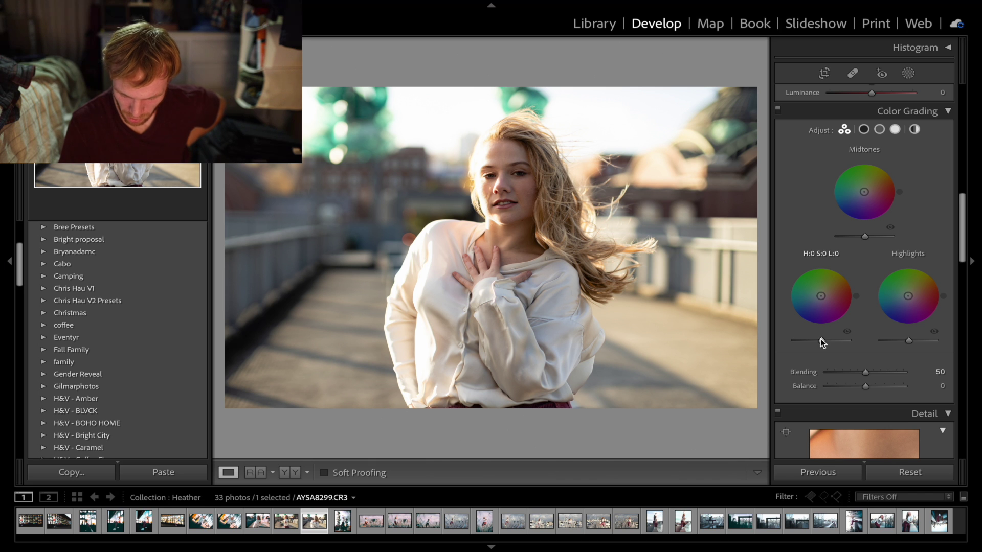
mouse_move(821, 339)
left_mouse_down()
mouse_move(842, 339)
mouse_move(793, 342)
mouse_move(854, 339)
mouse_move(800, 341)
mouse_move(848, 341)
mouse_move(827, 340)
left_mouse_up()
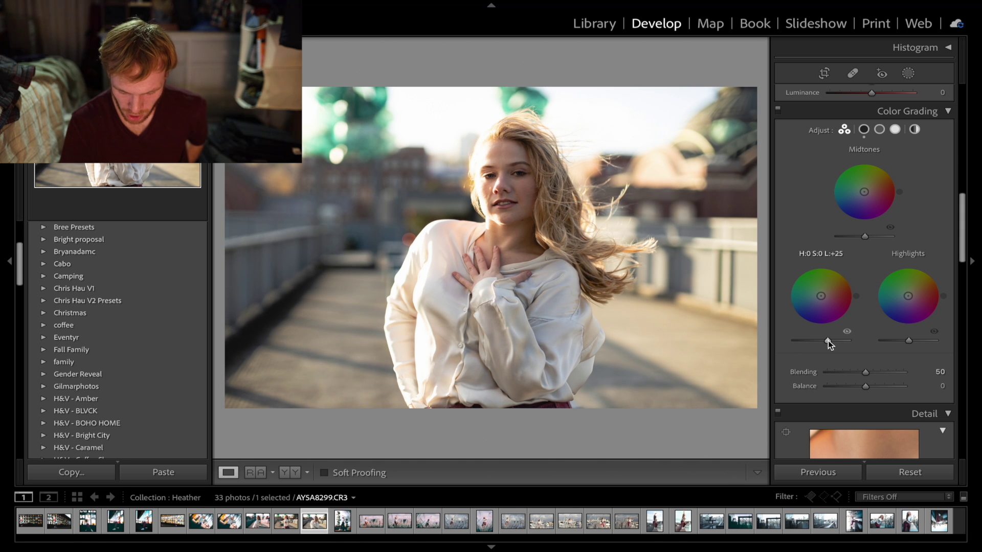
mouse_move(827, 340)
left_mouse_down()
mouse_move(796, 341)
mouse_move(849, 339)
mouse_move(831, 336)
left_mouse_up()
- Recheck the Basic adjustments and switch between the point and parametric tone curves to review the RGB curve
scroll(831, 336, "up", 12)
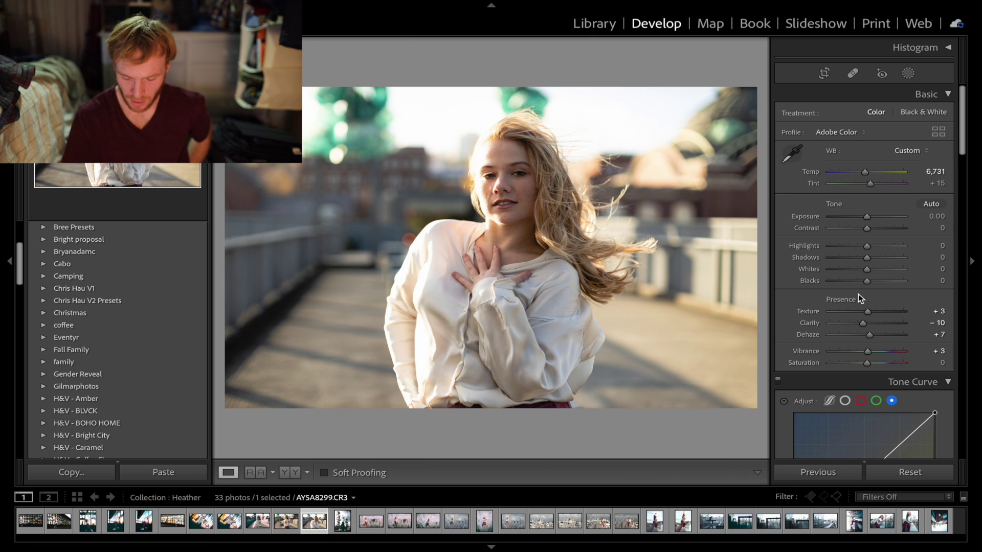
scroll(824, 299, "down", 5)
scroll(824, 299, "down", 2)
left_click(845, 177)
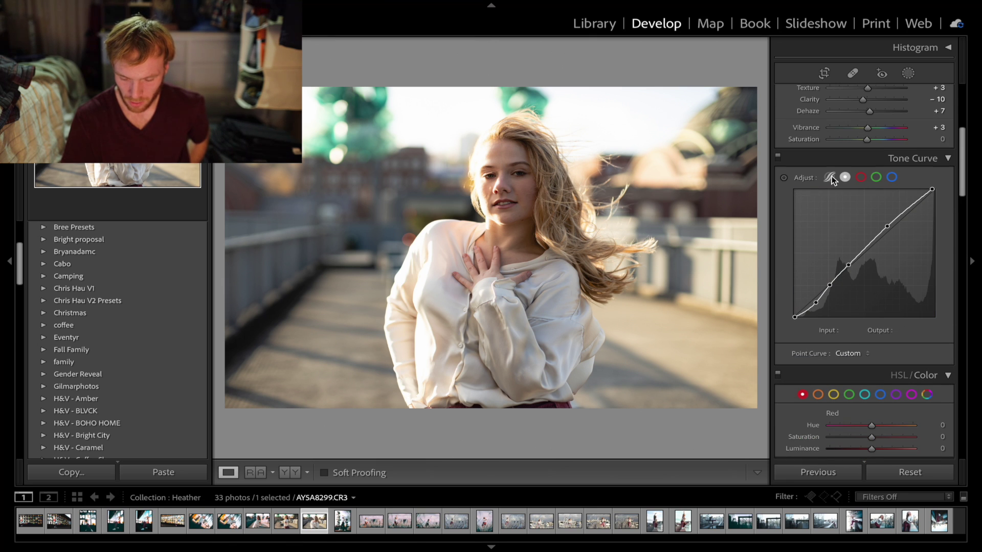
left_click(831, 177)
left_click(847, 177)
scroll(855, 279, "down", 4)
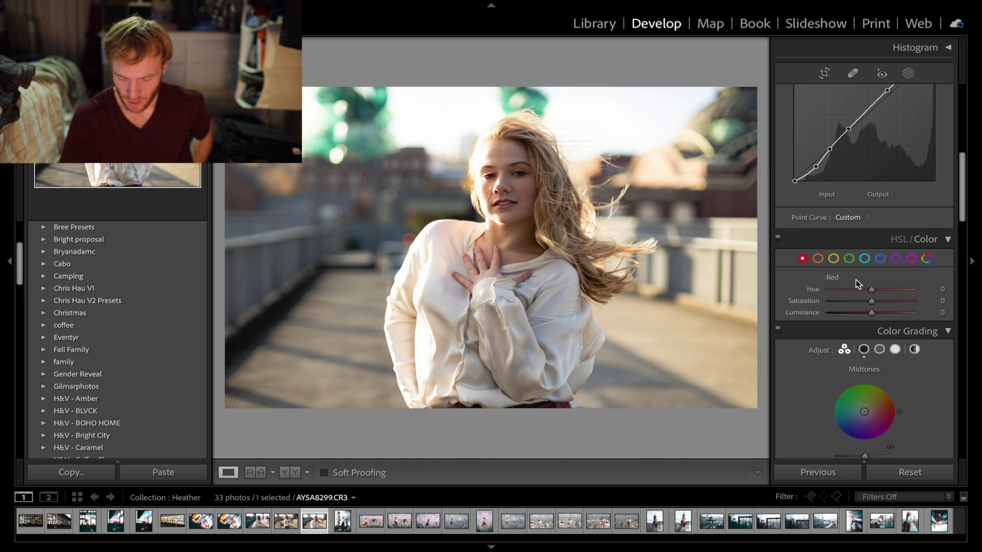
- Undo the Shadows luminance changes in Color Grading
scroll(855, 280, "down", 6)
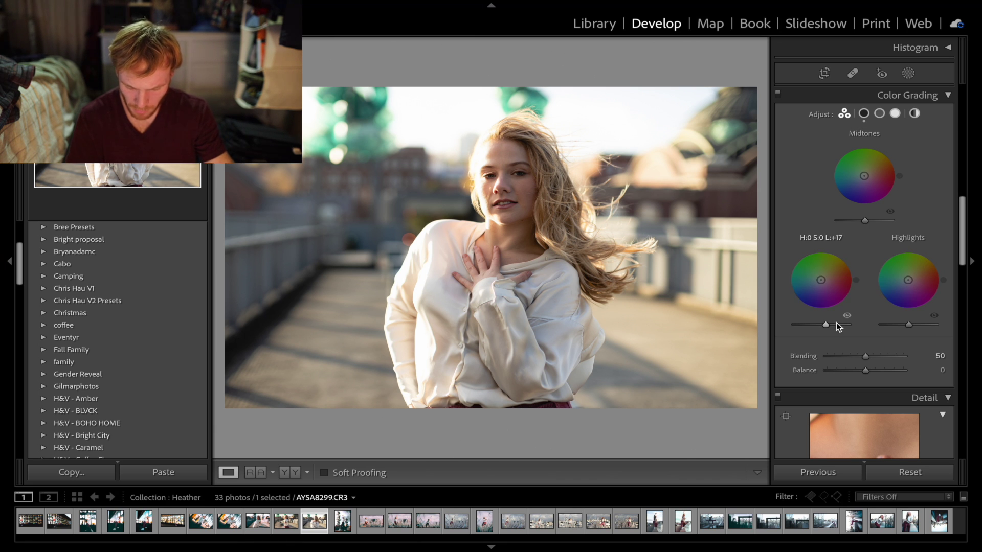
key("ctrl+z")
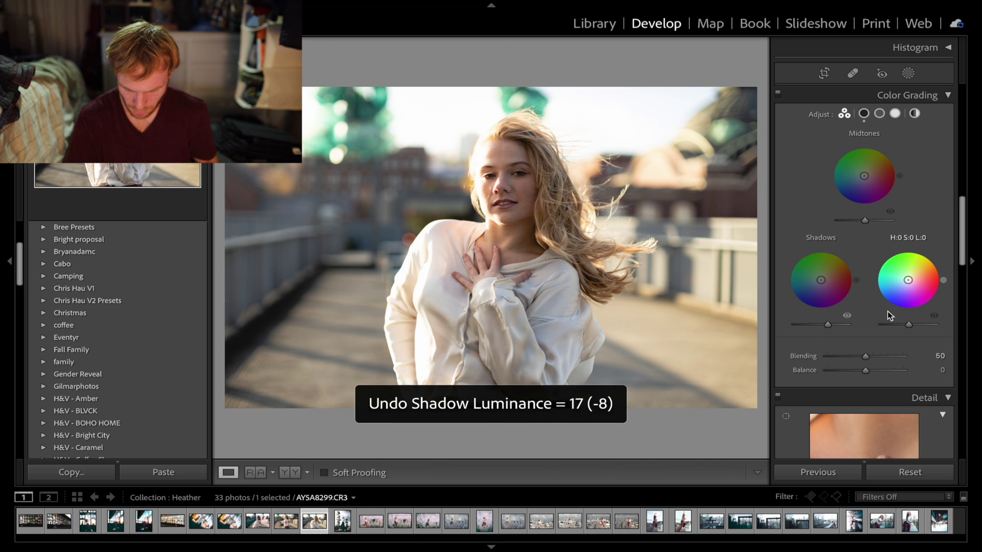
key("ctrl+z")
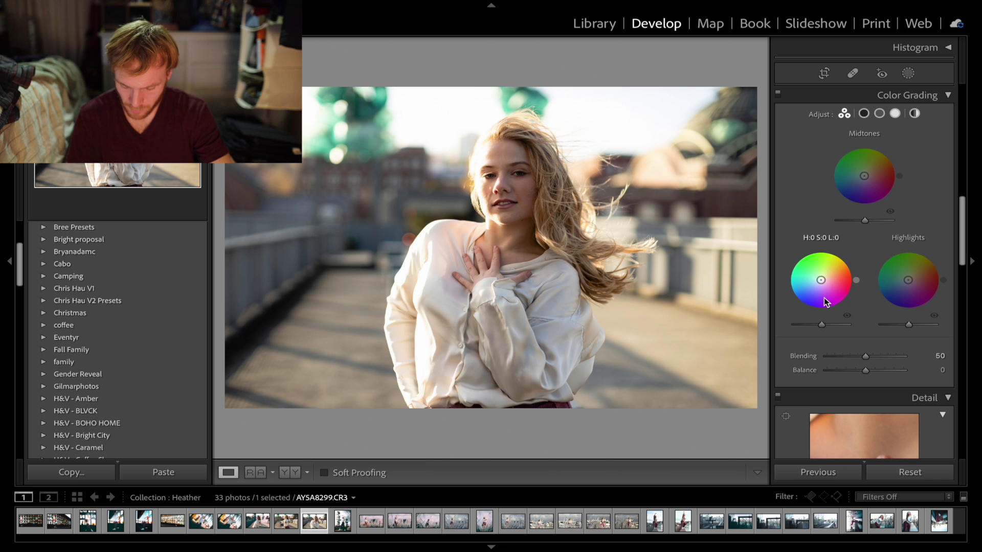
- Set the Noise Reduction Luminance to 10 and bring the Lens Corrections settings into view
scroll(824, 301, "down", 10)
left_click_drag(829, 341, 836, 341)
scroll(837, 341, "down", 3)
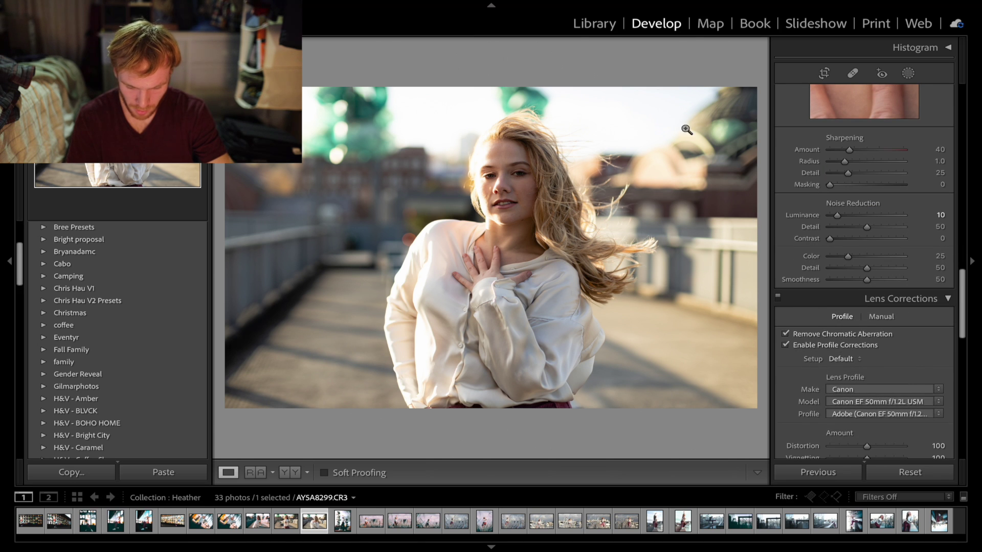
- Check the portrait in the Library module, return to Develop, and reset the Noise Reduction Luminance to 0
left_click(599, 26)
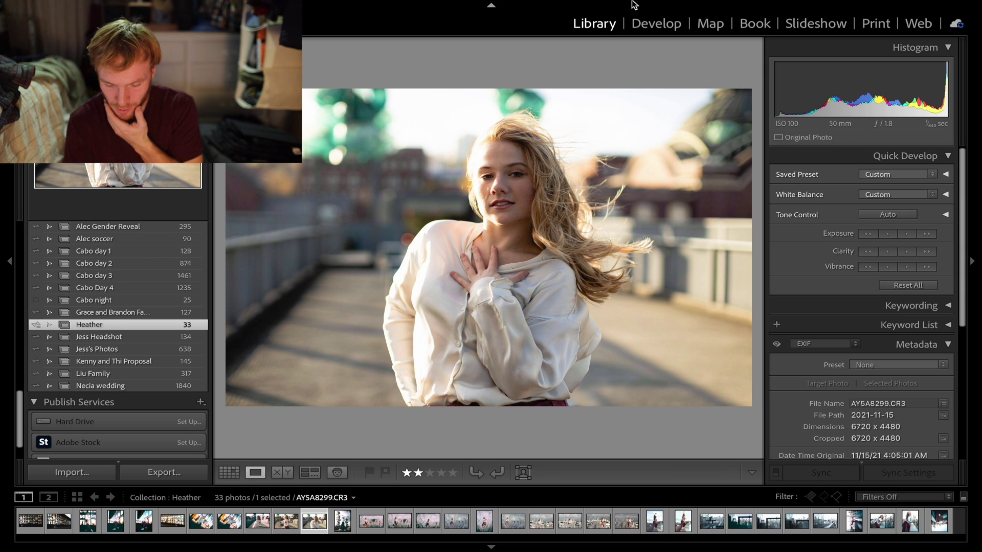
mouse_move(653, 31)
left_click(651, 25)
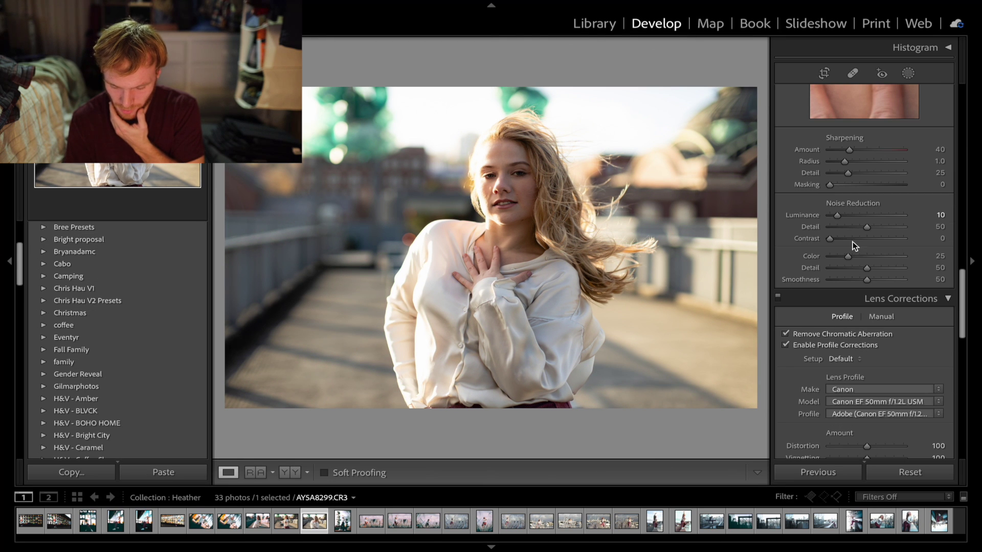
double_click(838, 214)
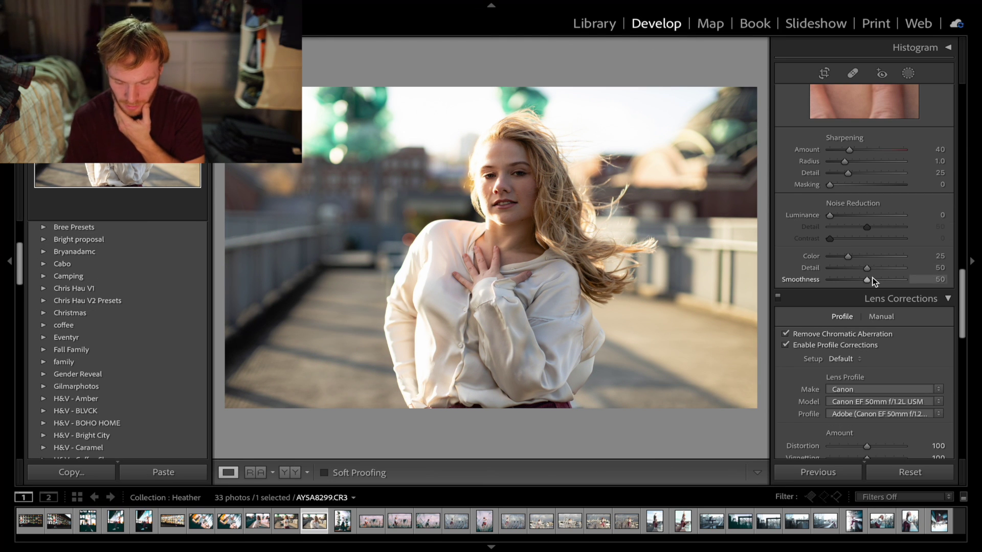
- Add a slight post-crop vignette with the Amount set to -7 in Effects
scroll(872, 277, "down", 6)
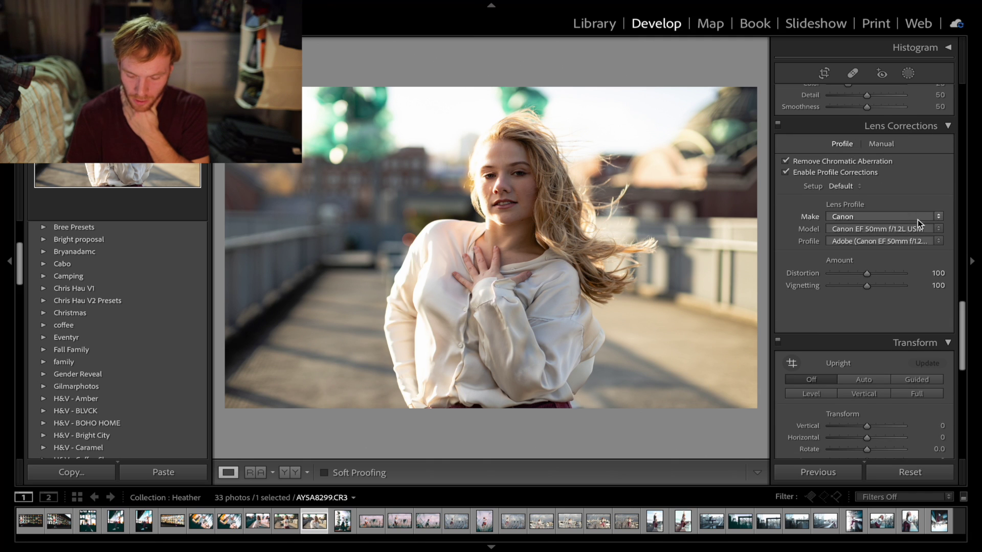
scroll(892, 243, "down", 12)
scroll(894, 247, "down", 4)
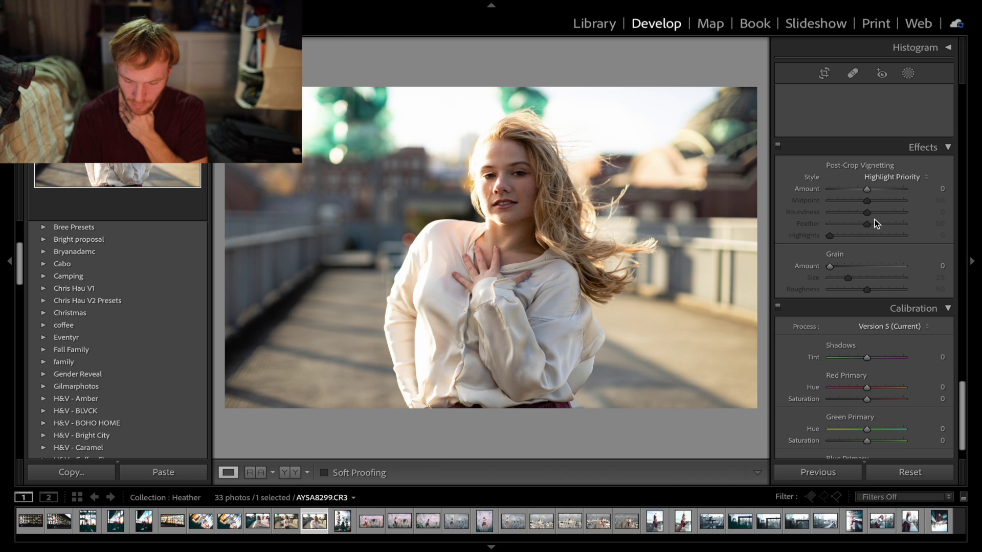
left_click_drag(866, 189, 864, 190)
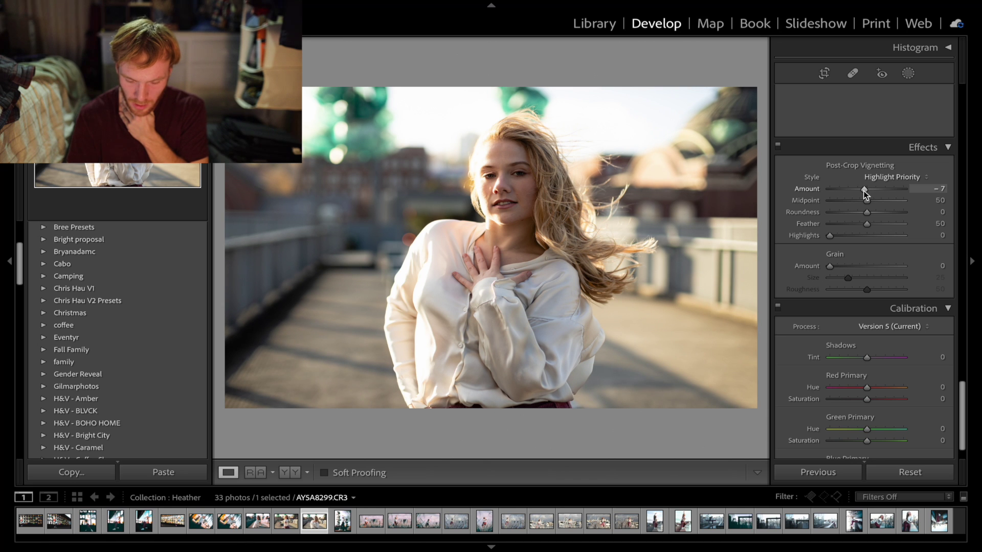
- Set the Blue Primary Hue to -13 and its Saturation to +71 in Calibration, undoing the trial of a lower saturation
scroll(863, 190, "down", 2)
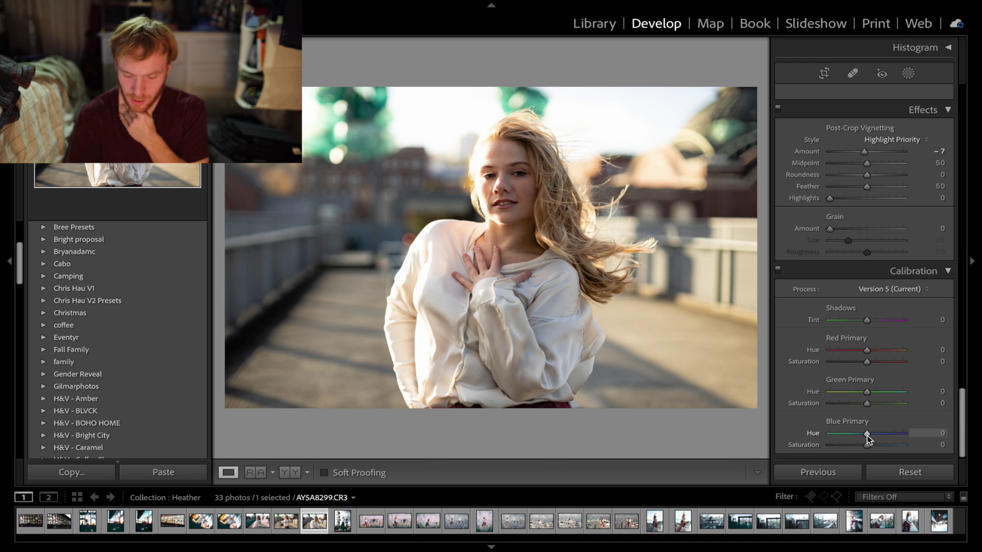
mouse_move(866, 434)
left_mouse_down()
mouse_move(852, 436)
mouse_move(862, 435)
left_mouse_up()
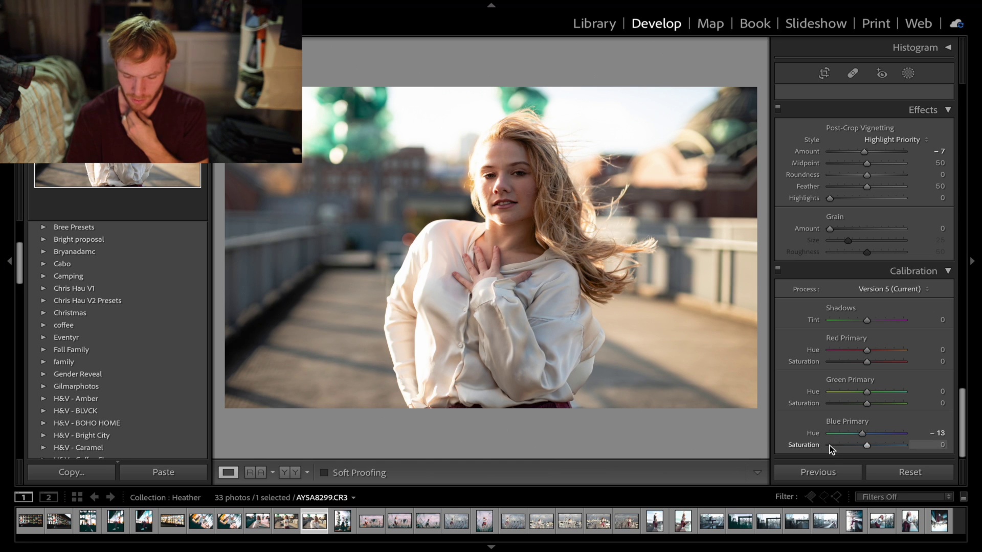
left_click_drag(867, 446, 893, 445)
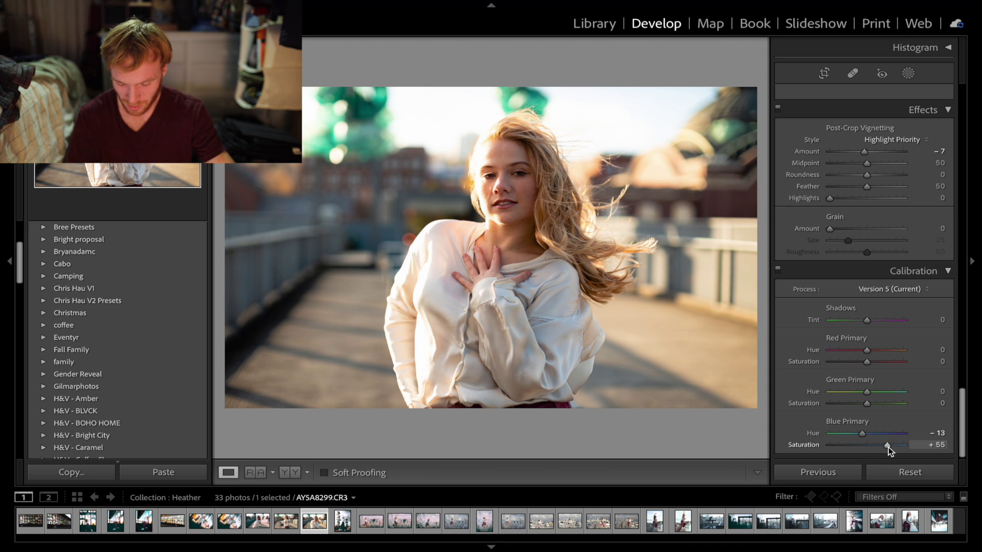
left_click_drag(892, 447, 890, 447)
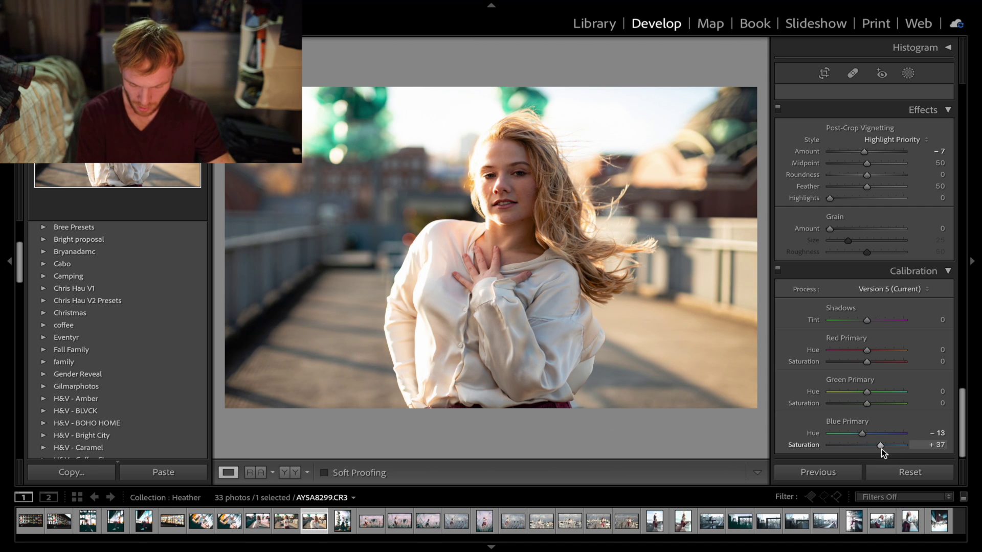
key("ctrl+z")
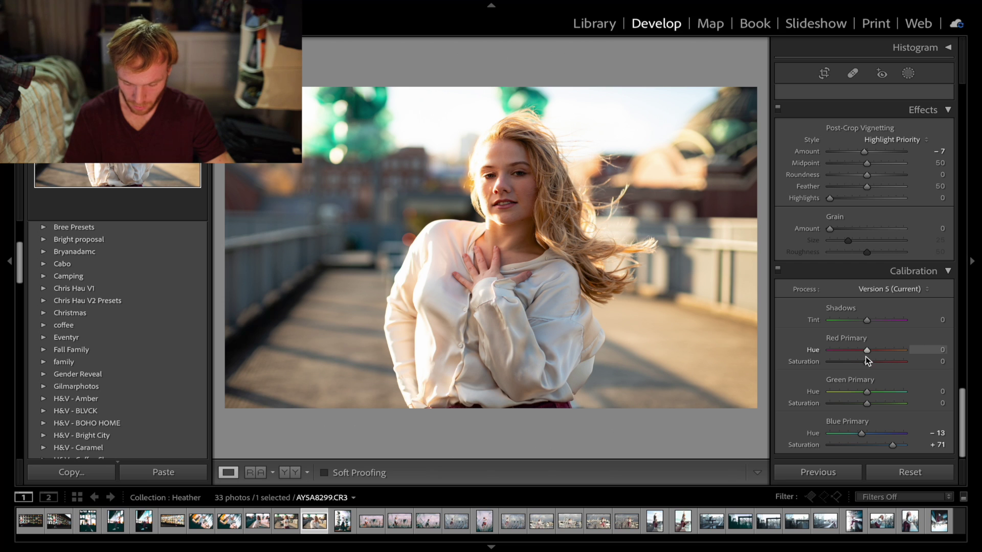
- Set the Red Primary Saturation to -33 and the Shadows Tint to +4 in Calibration
left_click_drag(866, 364, 857, 366)
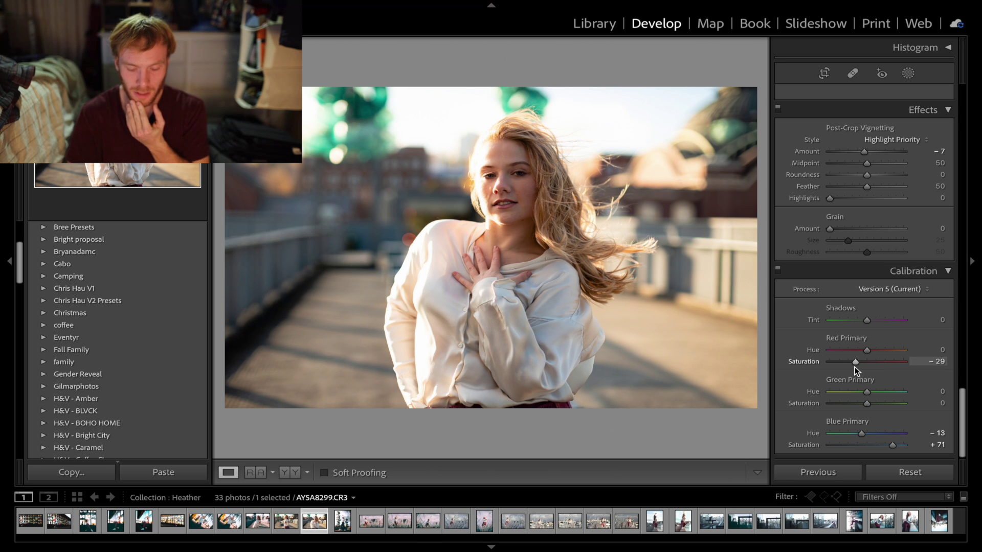
left_click_drag(854, 367, 853, 366)
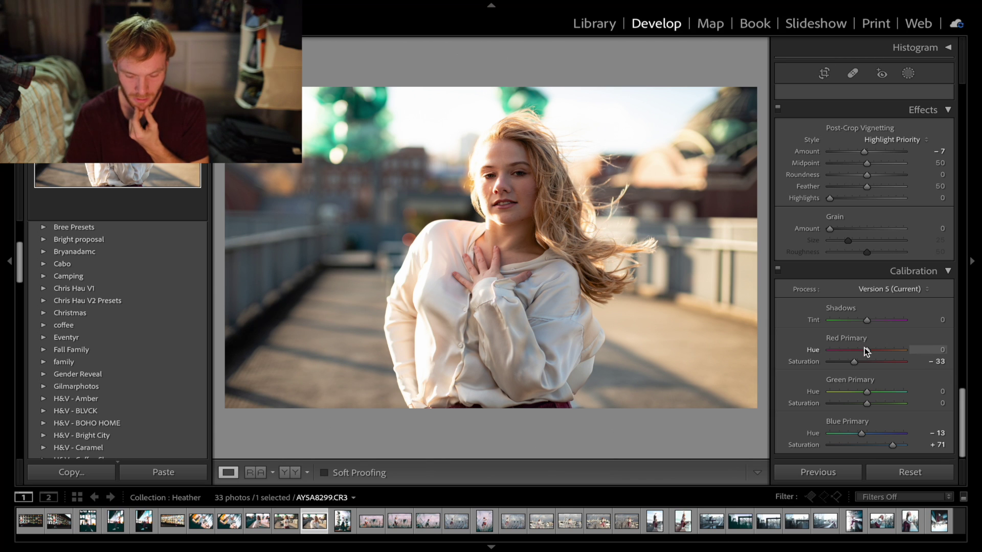
left_click_drag(870, 318, 875, 320)
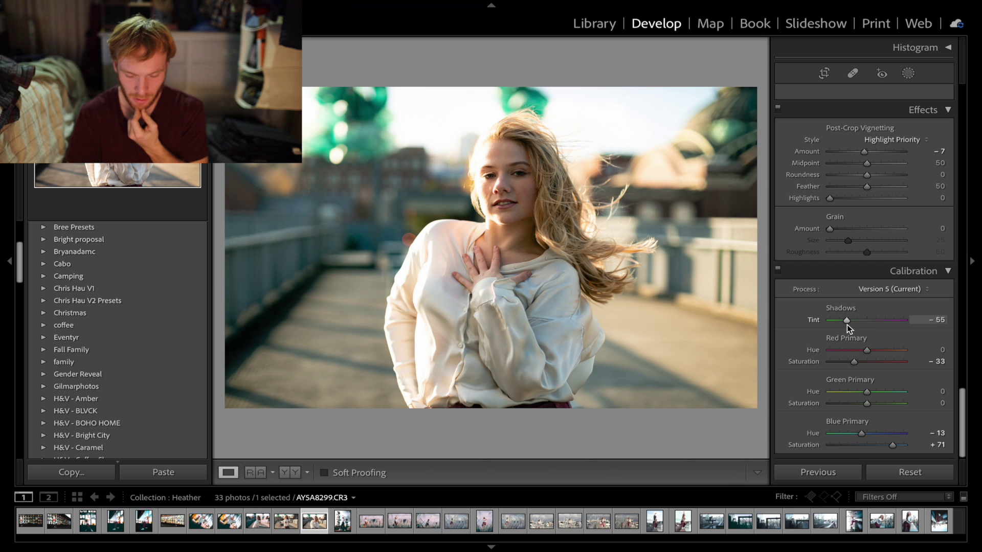
left_click_drag(847, 324, 869, 323)
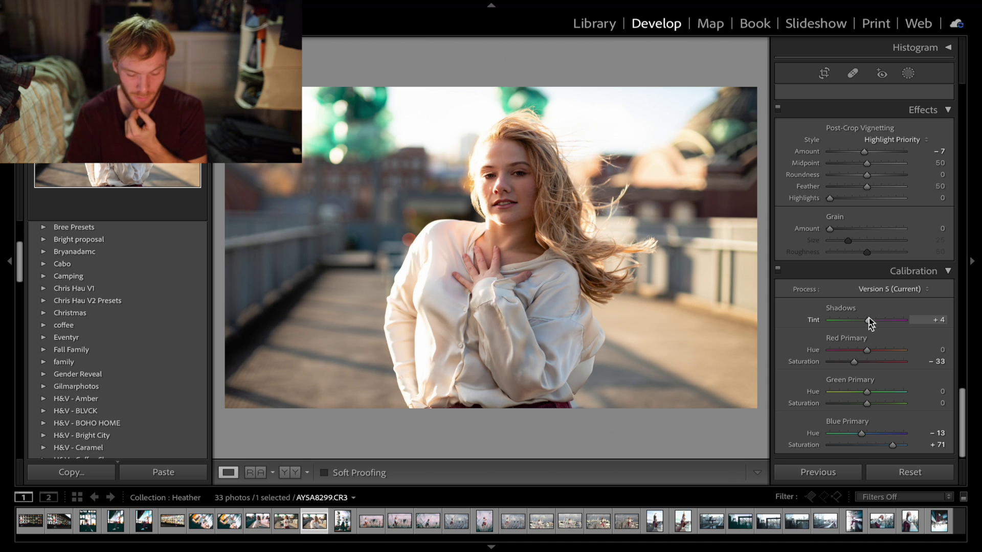
- Crop the portrait slightly tighter around the woman, keeping the original aspect ratio, and apply the crop
scroll(878, 315, "up", 4)
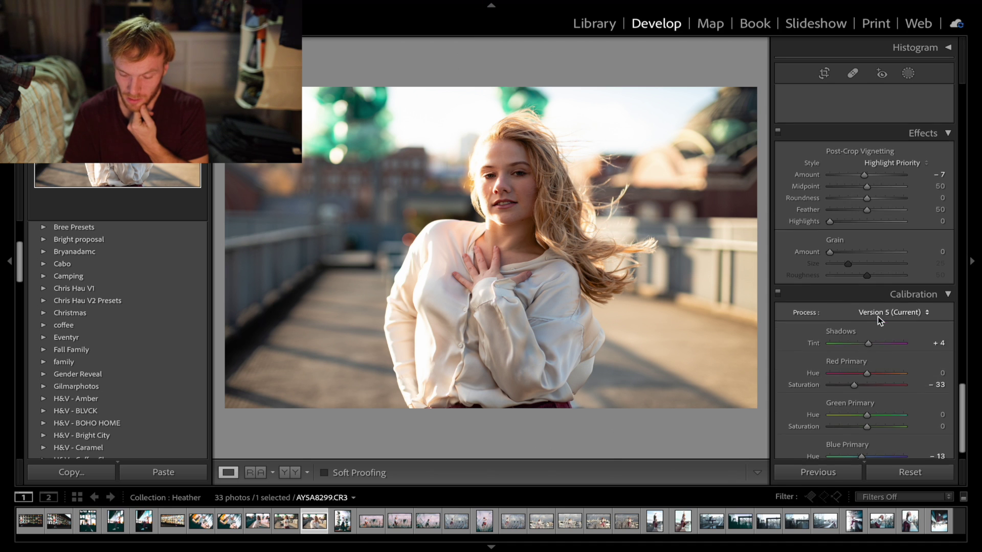
left_click(825, 72)
left_click_drag(228, 90, 257, 109)
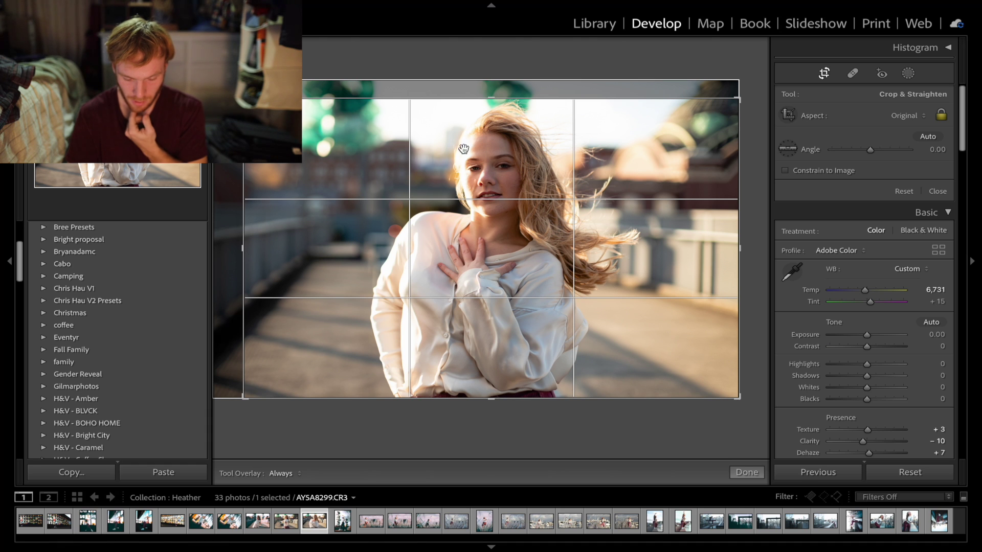
key("Return")
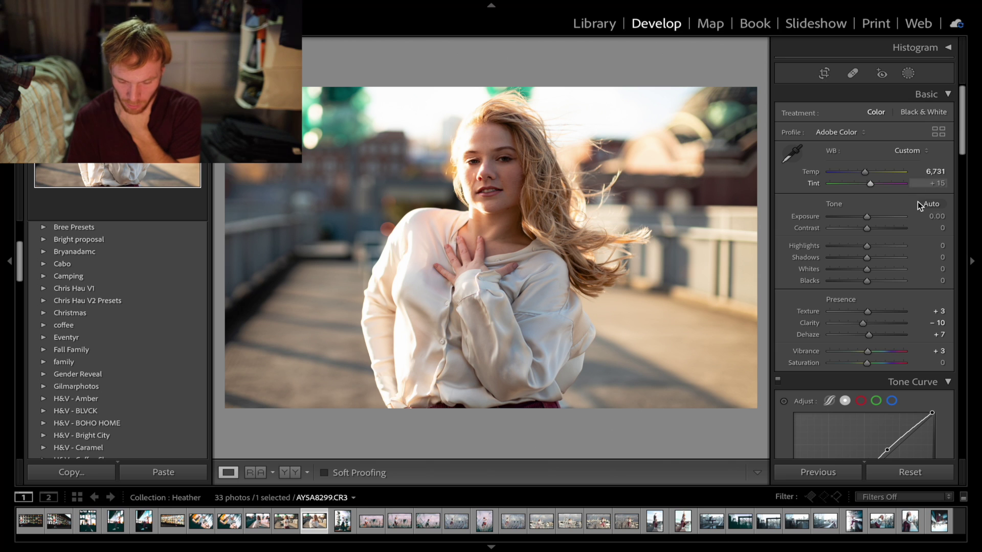
- Set Blacks to -34, Shadows to +13 and Contrast to +5 in the Basic adjustments
scroll(869, 230, "down", 3)
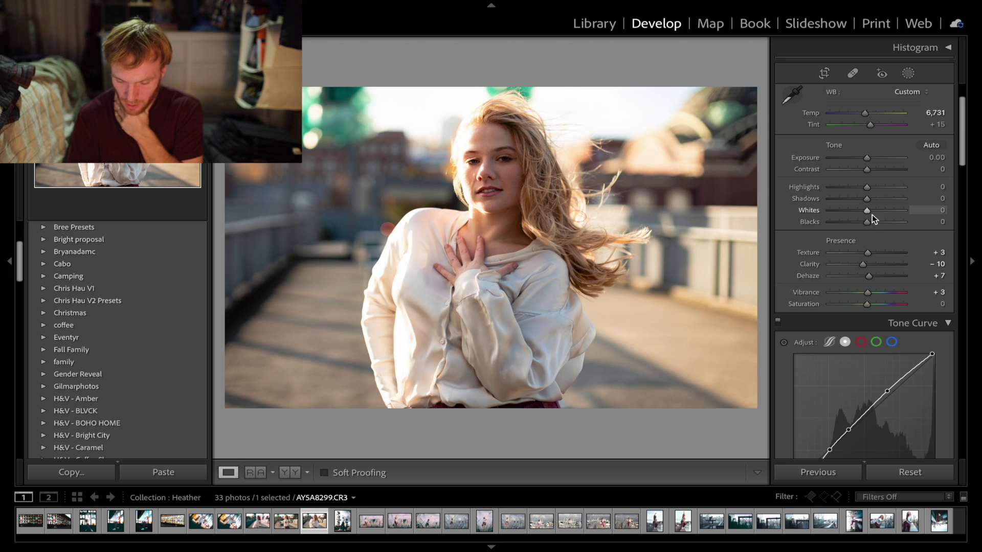
left_click_drag(863, 222, 857, 223)
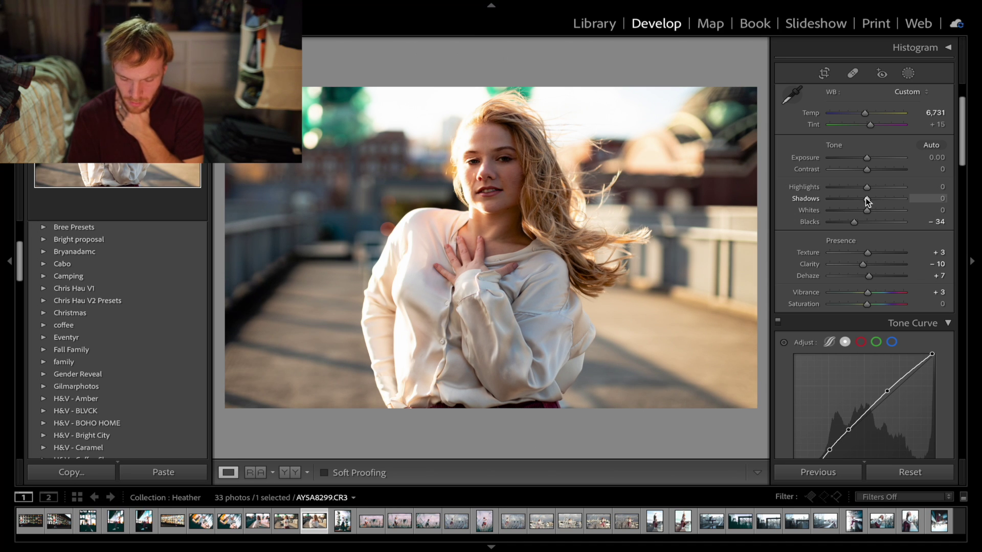
left_click_drag(866, 198, 872, 201)
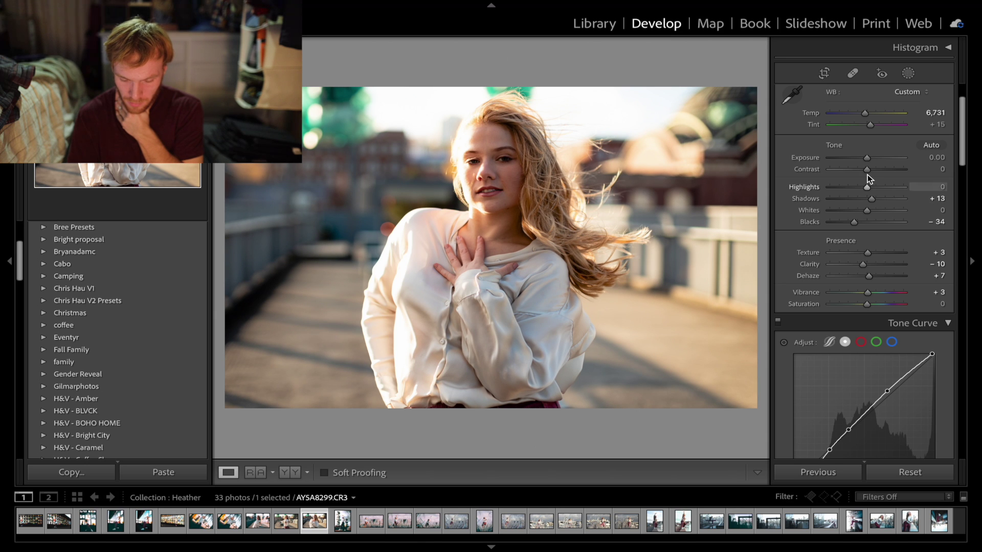
left_click_drag(865, 169, 870, 169)
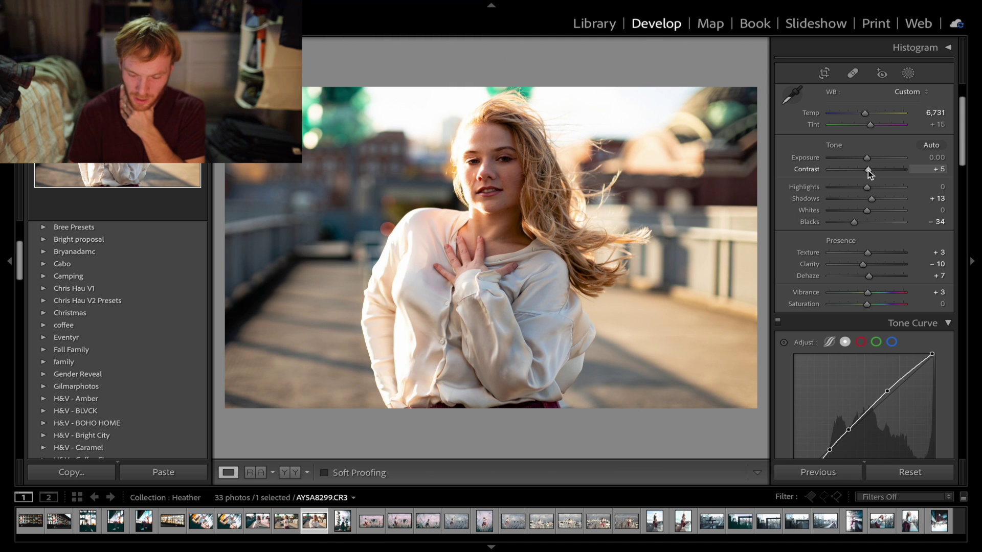
- Try lowering Clarity to -32 while inspecting the skin on the face up close
left_click(497, 155)
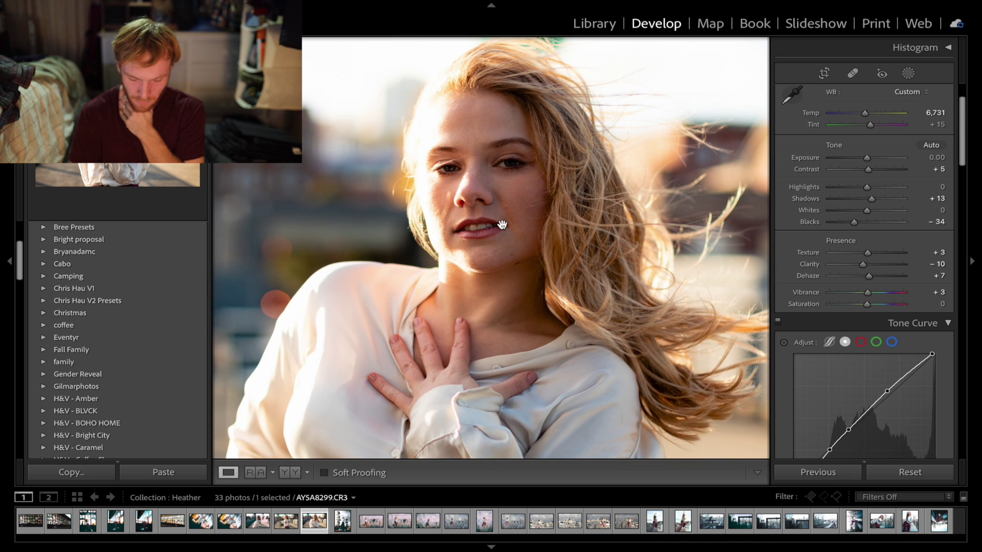
left_click(491, 159)
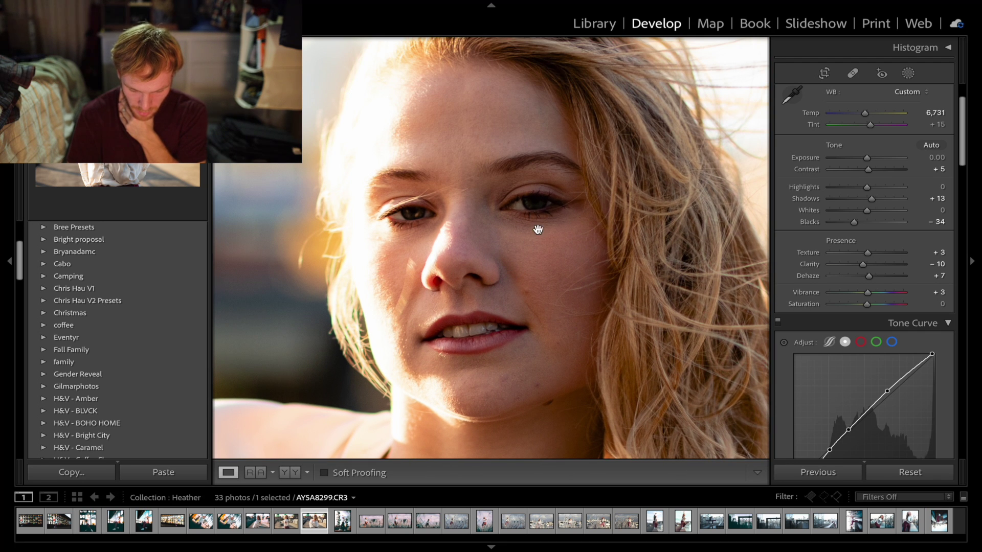
left_click(539, 192)
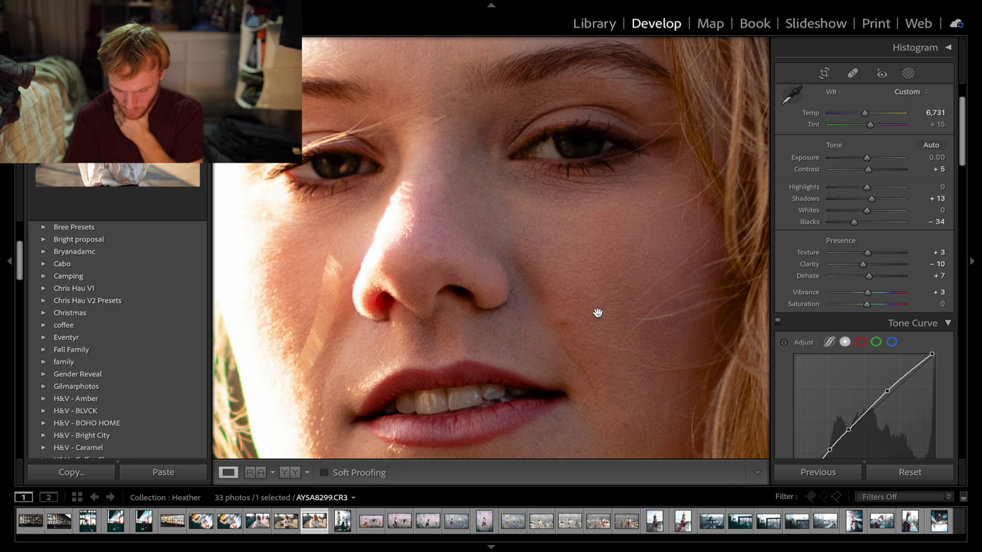
scroll(864, 265, "down", 1)
scroll(863, 265, "up", 1)
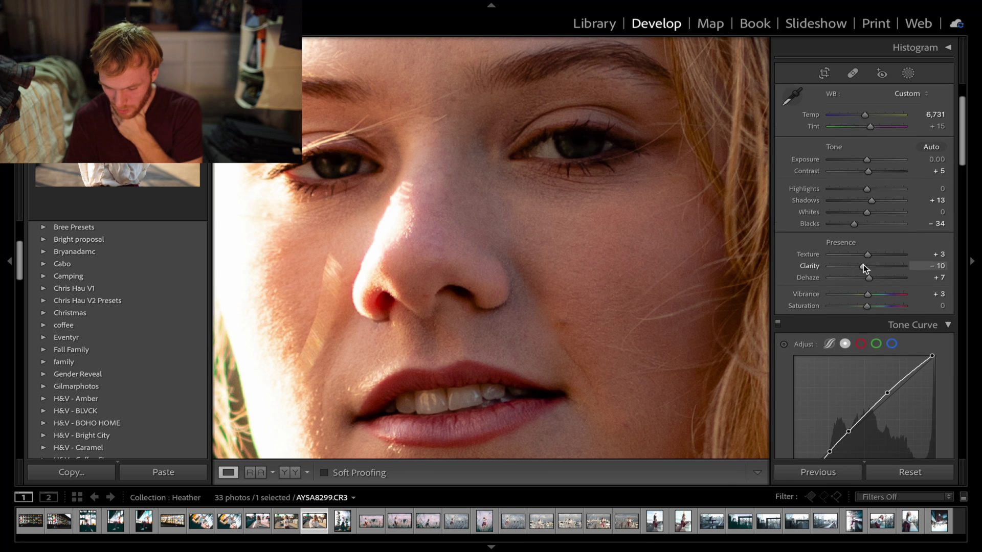
left_click_drag(863, 266, 847, 267)
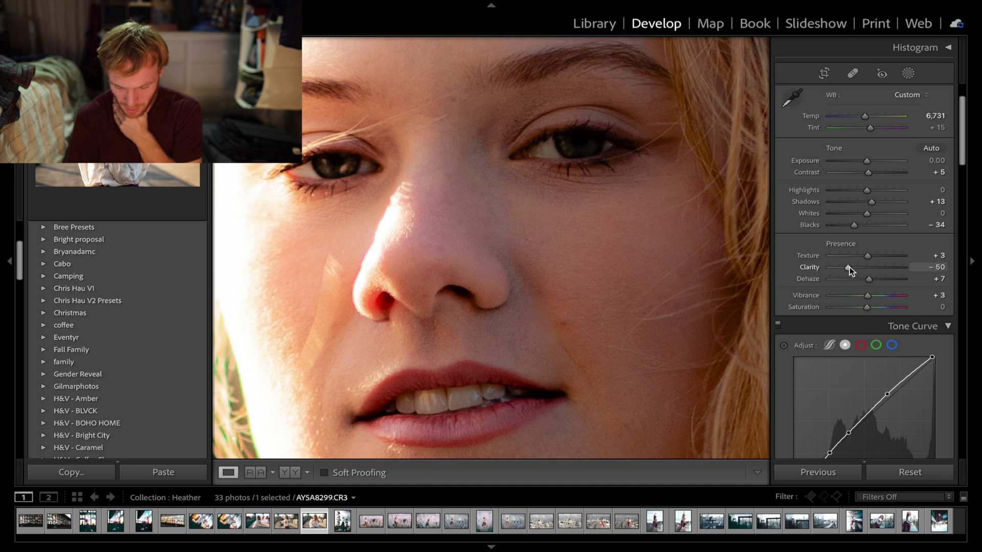
left_click_drag(848, 267, 856, 266)
left_click(555, 293)
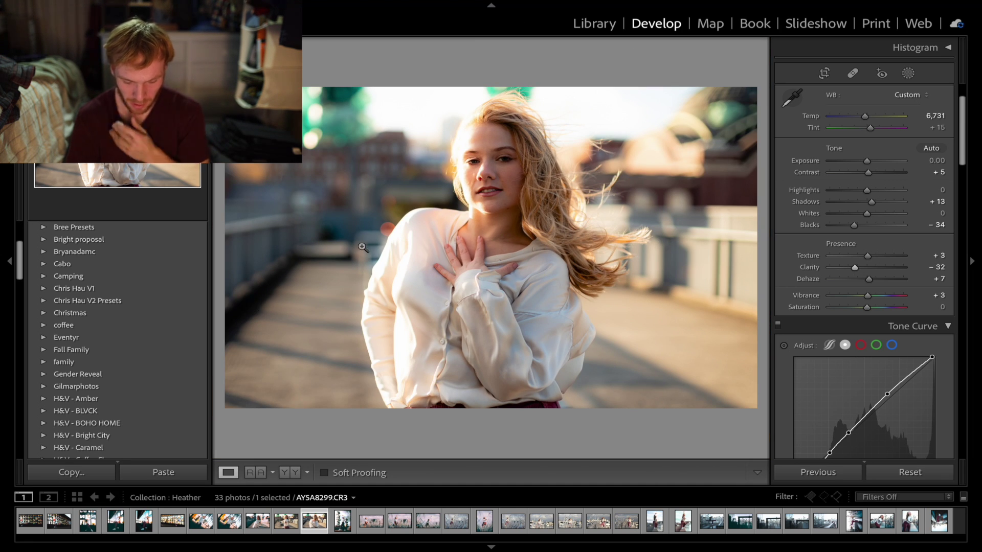
- Compare the photo with and without the last Clarity change, leave it undone, and set Clarity to -15
key("ctrl+z")
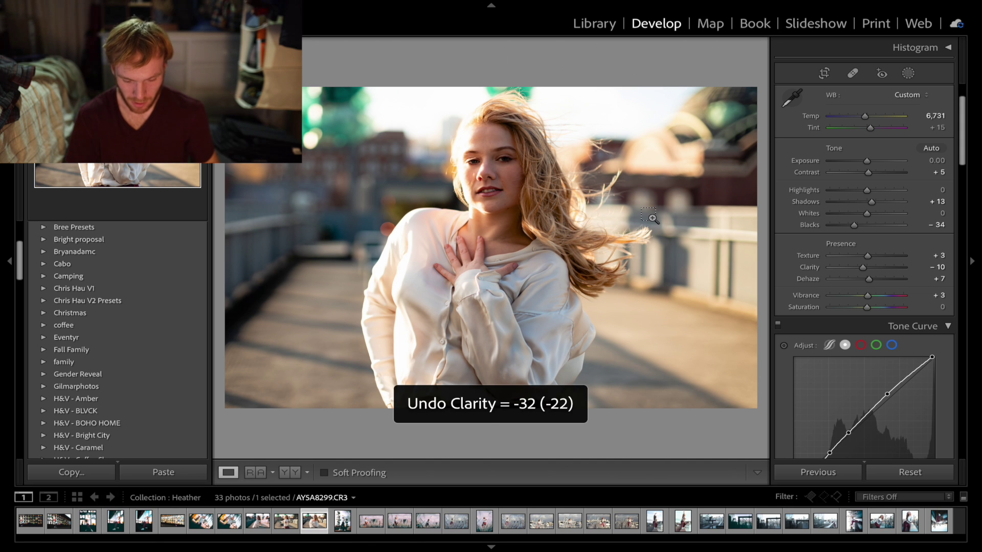
key("ctrl+y")
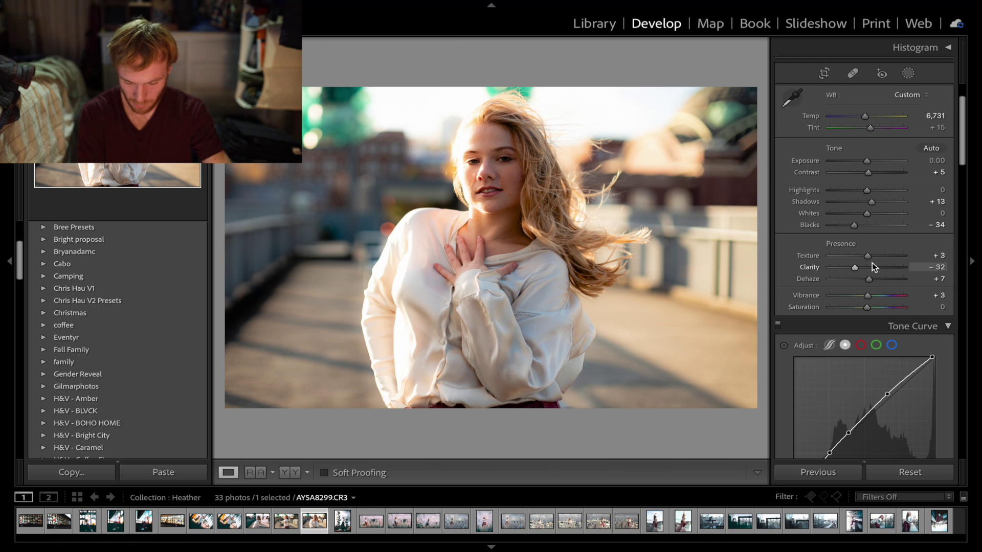
key("ctrl+z")
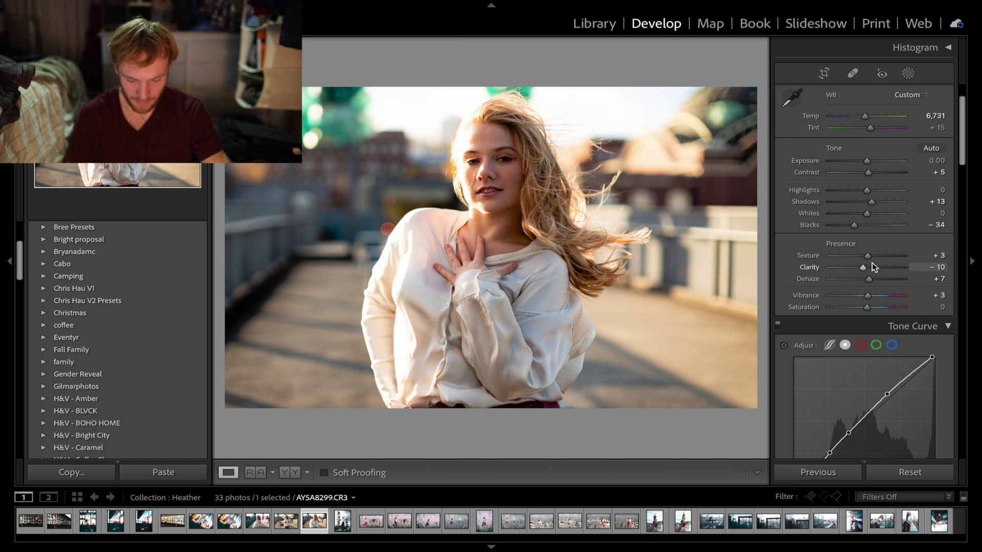
key("ctrl+y")
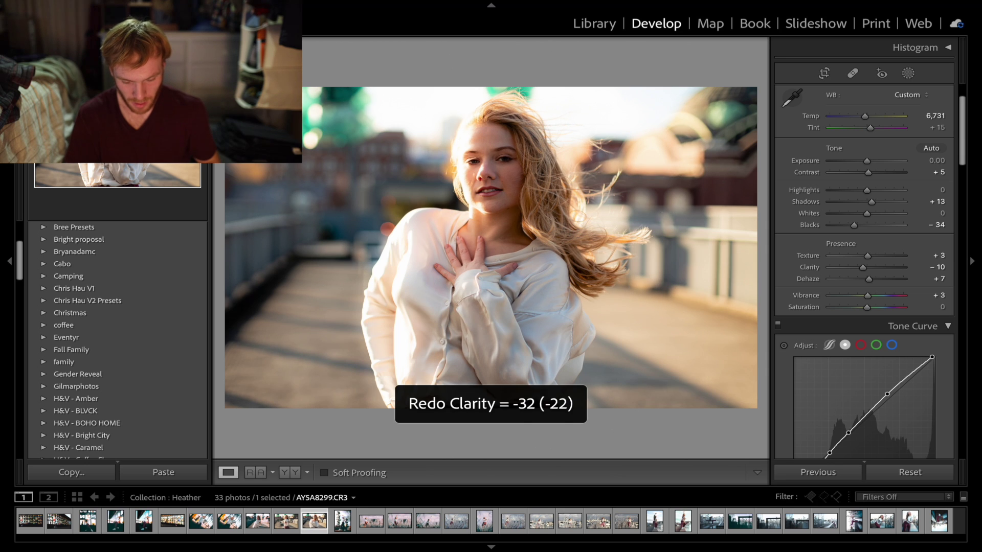
key("ctrl+z")
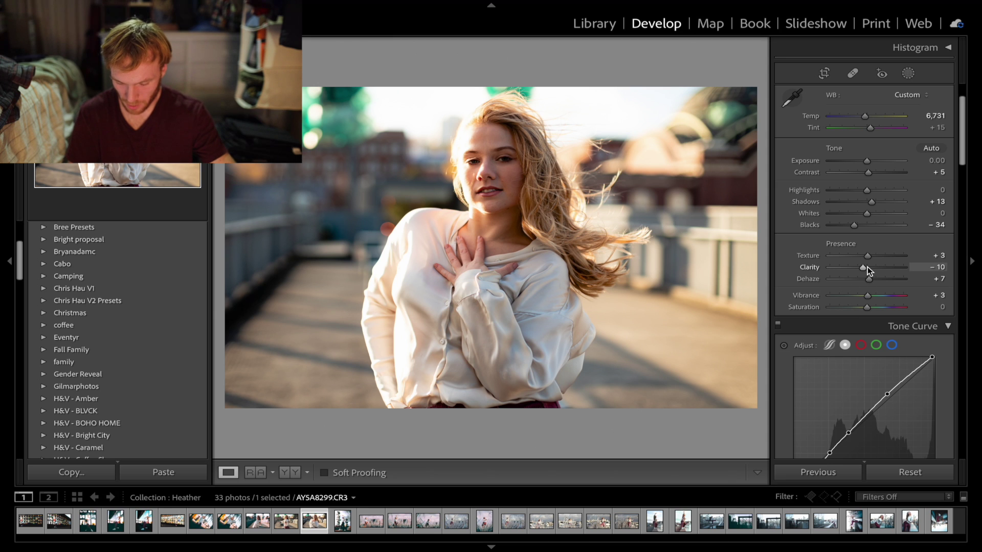
left_click_drag(861, 269, 862, 270)
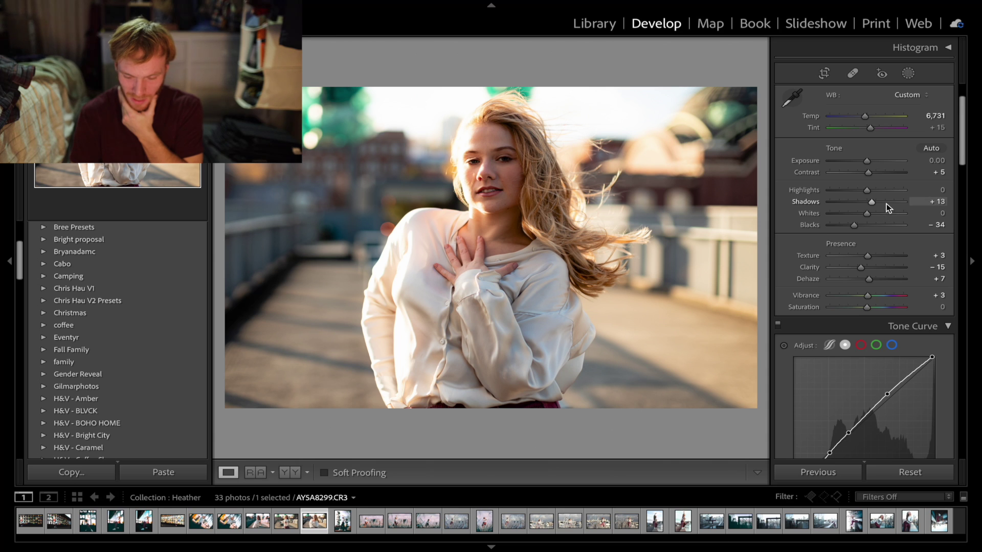
scroll(886, 207, "up", 3)
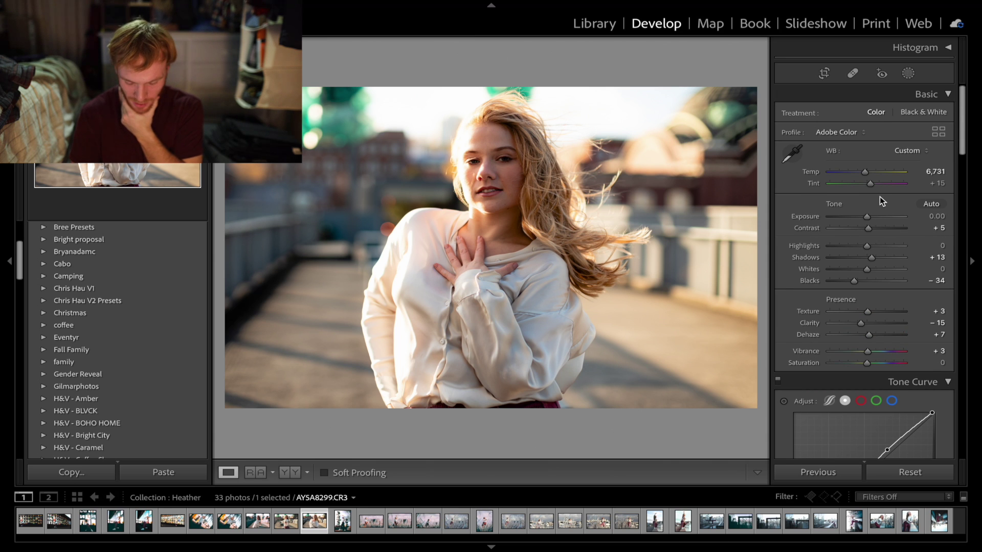
- Compare the portrait with the previous photo, and set Highlights to -100 and Exposure to +0.20 in the Basic adjustments
key("Left")
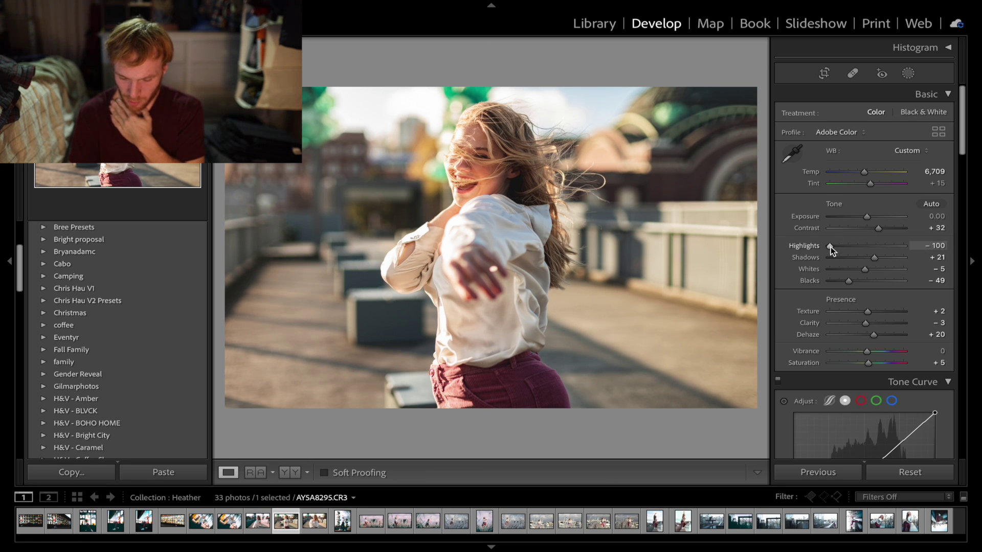
key("Right")
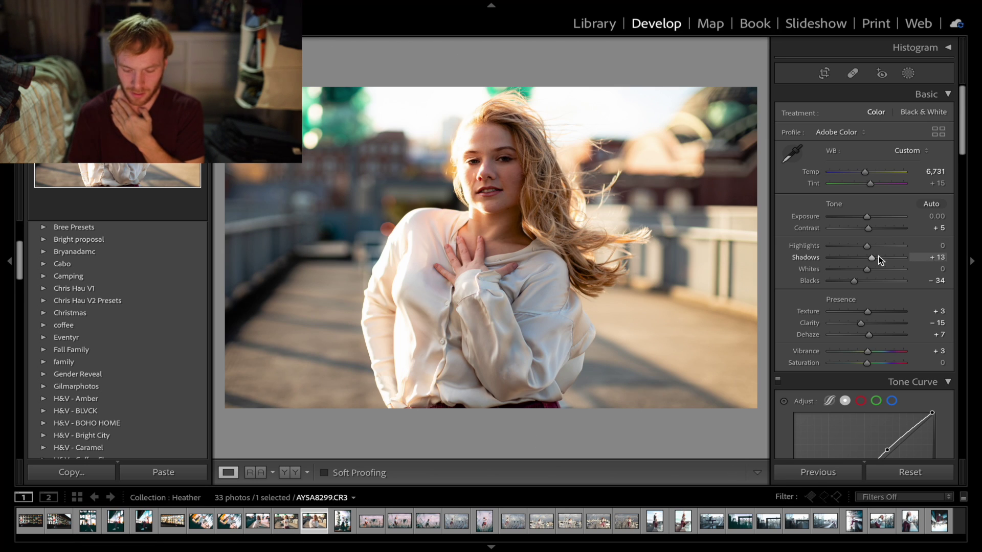
left_click_drag(867, 245, 811, 249)
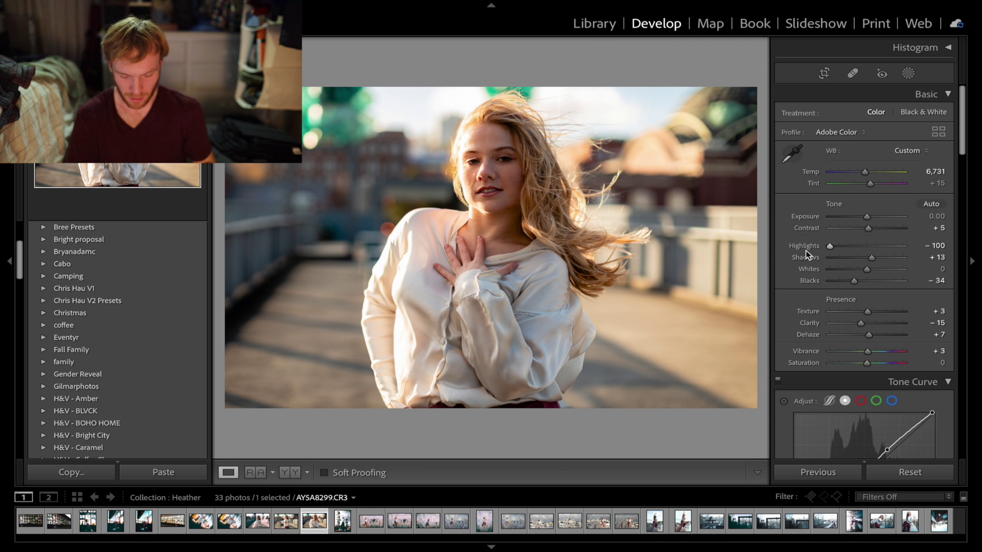
key("ctrl+z")
key("ctrl+y")
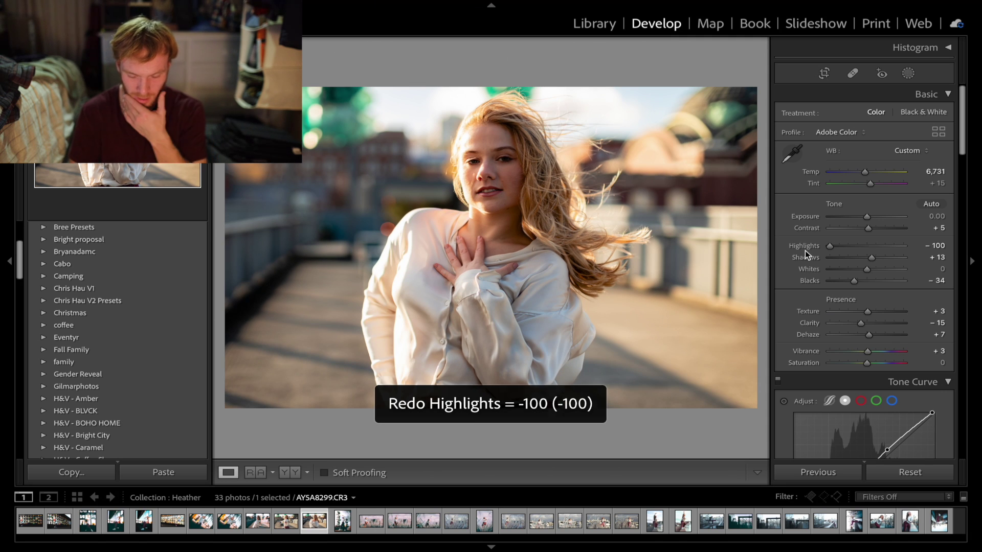
left_click_drag(864, 216, 866, 215)
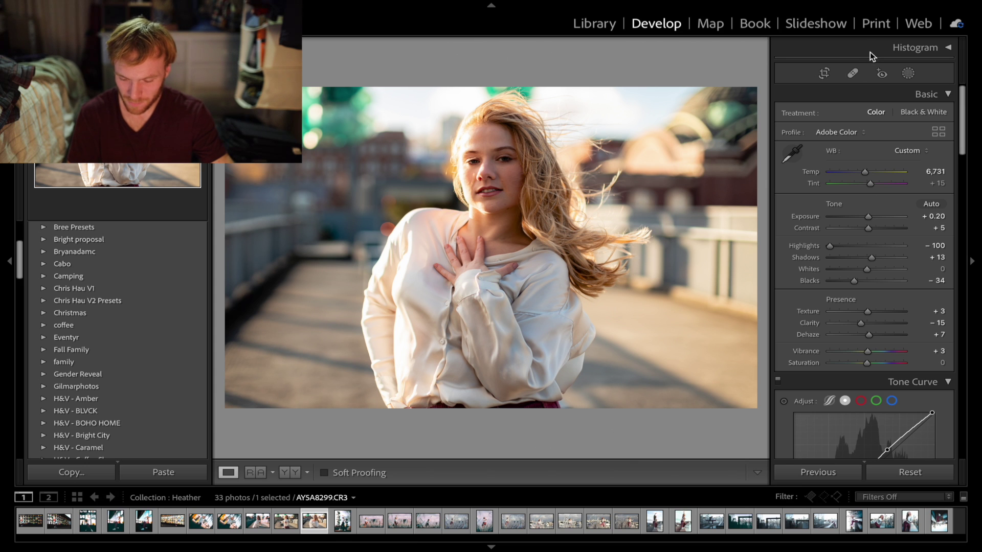
- Add an inverted radial gradient mask around the woman and set its Exposure to -0.46 to darken the surroundings
left_click(908, 73)
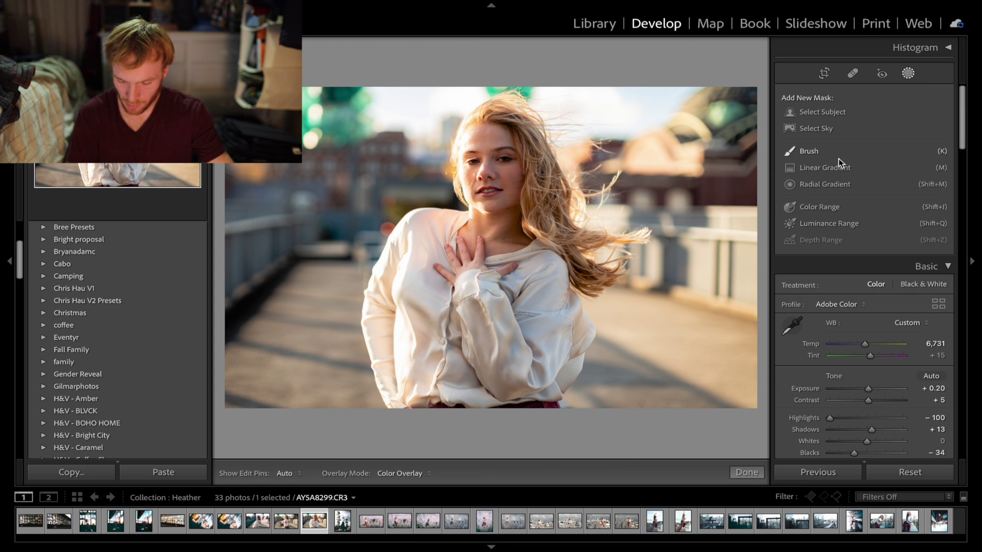
left_click(811, 183)
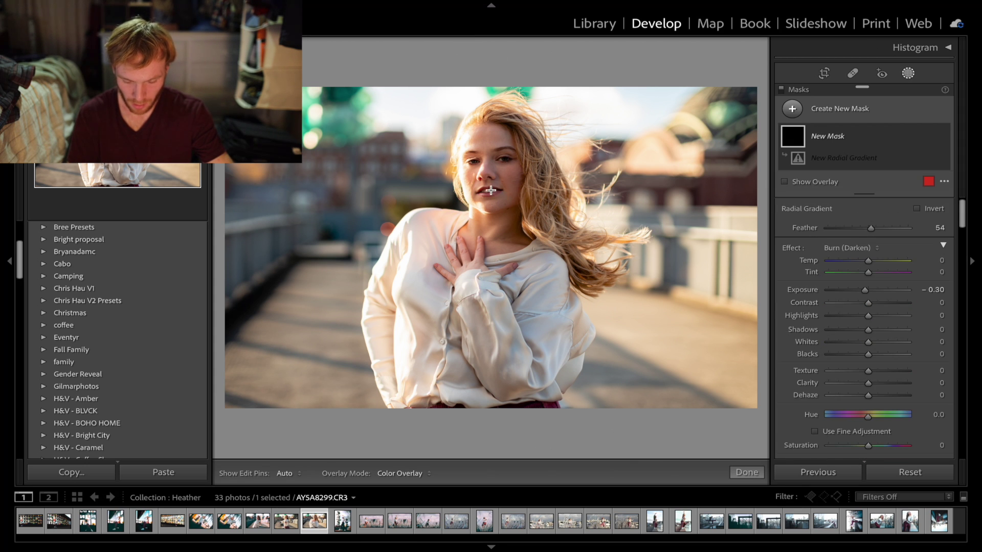
left_click_drag(481, 226, 681, 459)
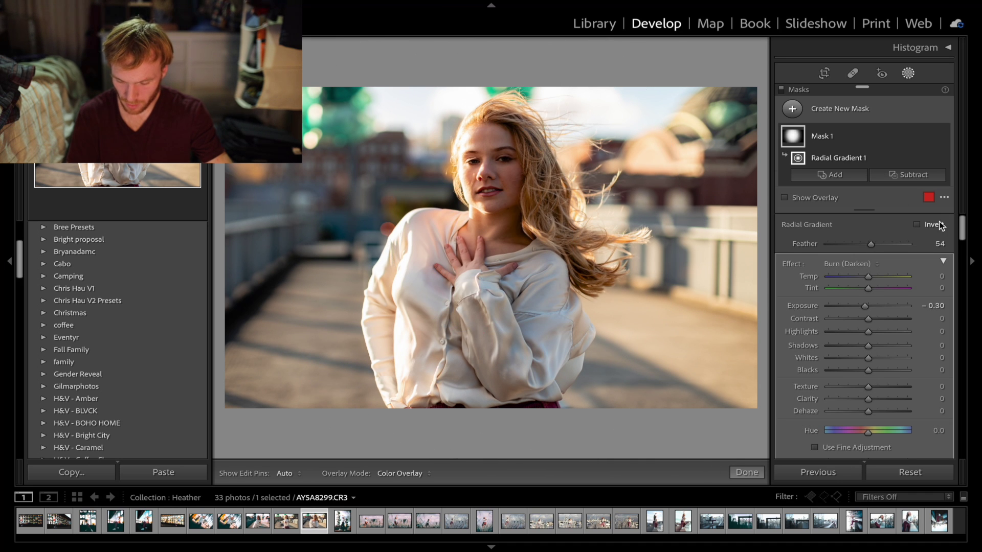
left_click(940, 225)
scroll(867, 278, "down", 5)
scroll(866, 277, "up", 5)
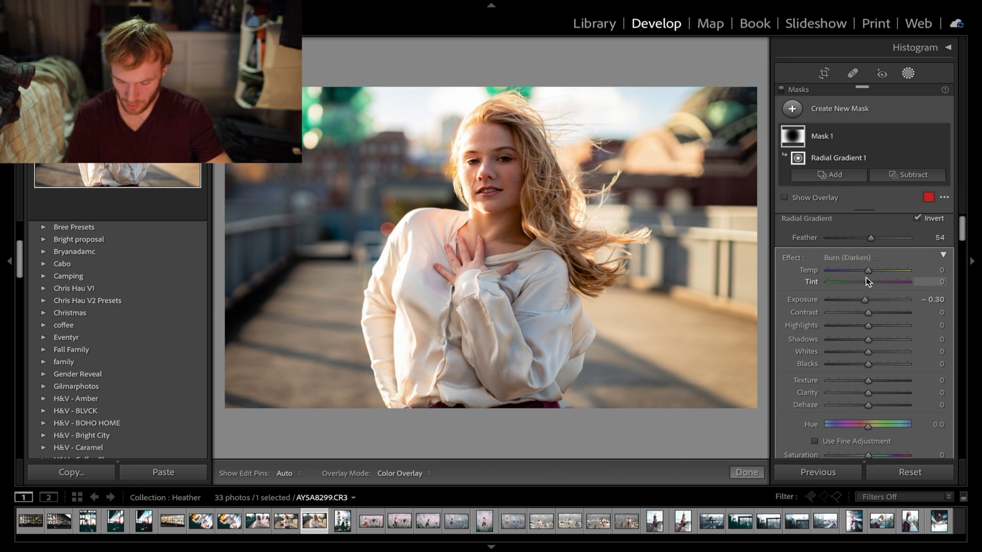
scroll(866, 277, "up", 1)
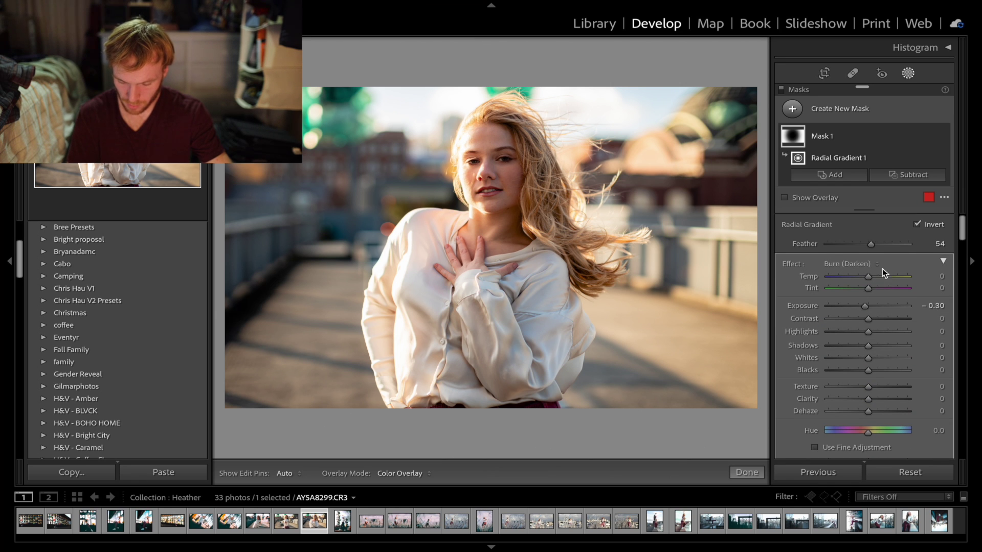
left_click_drag(864, 305, 863, 305)
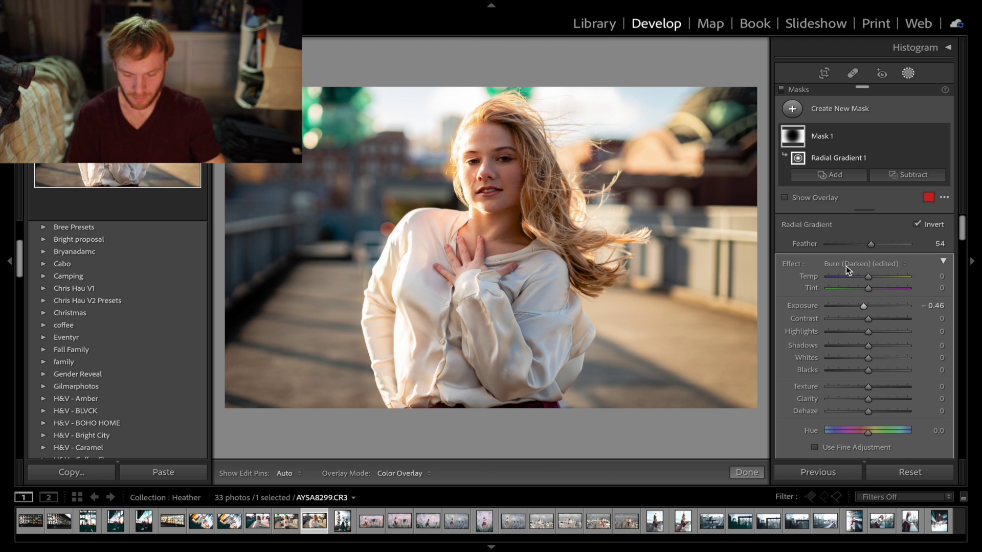
mouse_move(283, 190)
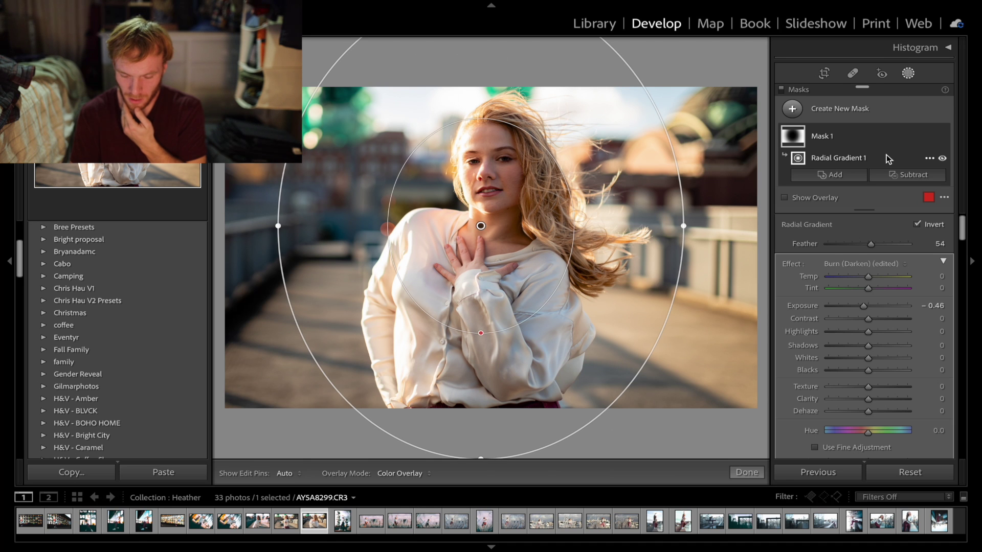
- Add a Select Subject mask for the woman with the Exposure effect preset and set its Exposure to 0.21
left_click(808, 107)
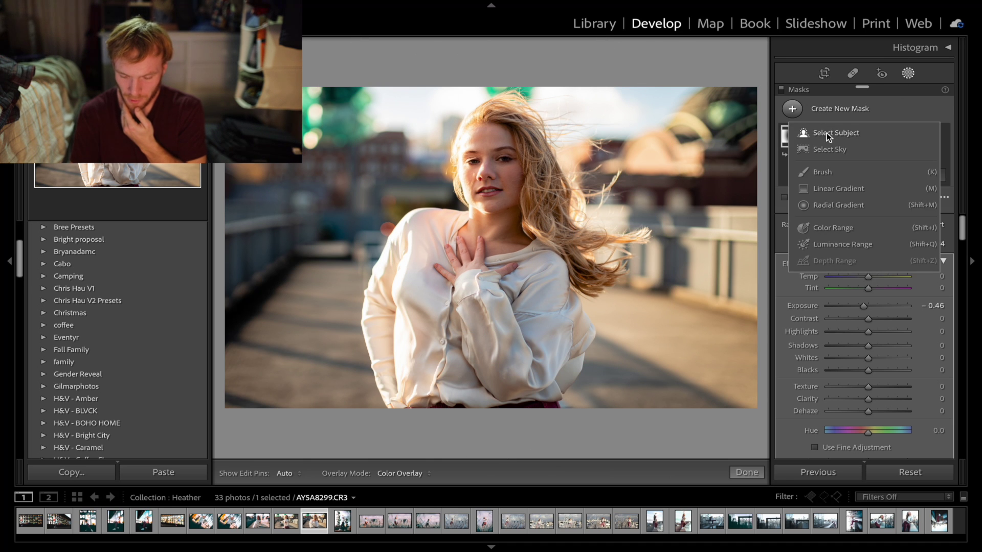
left_click(828, 138)
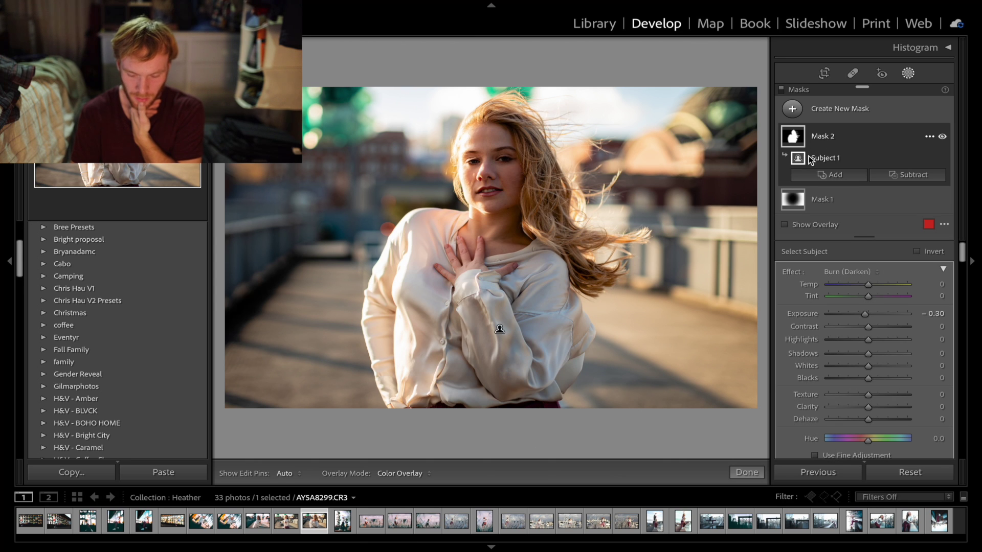
left_click(846, 272)
left_click(859, 49)
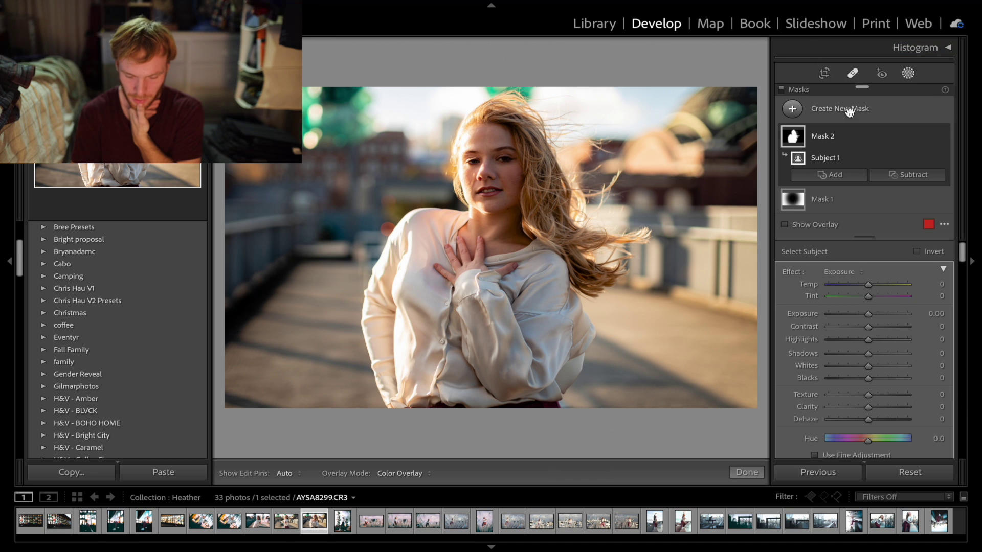
key("o")
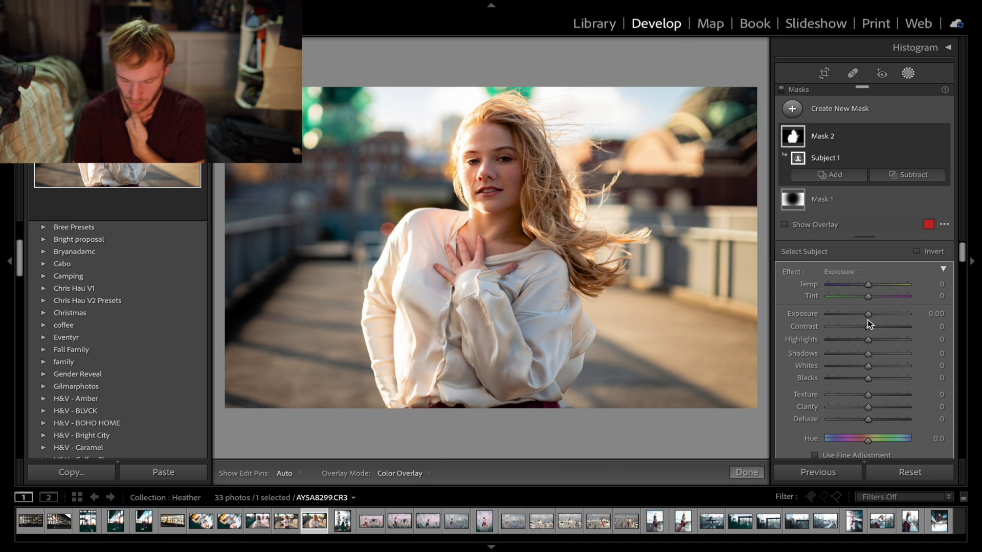
left_click_drag(869, 314, 870, 315)
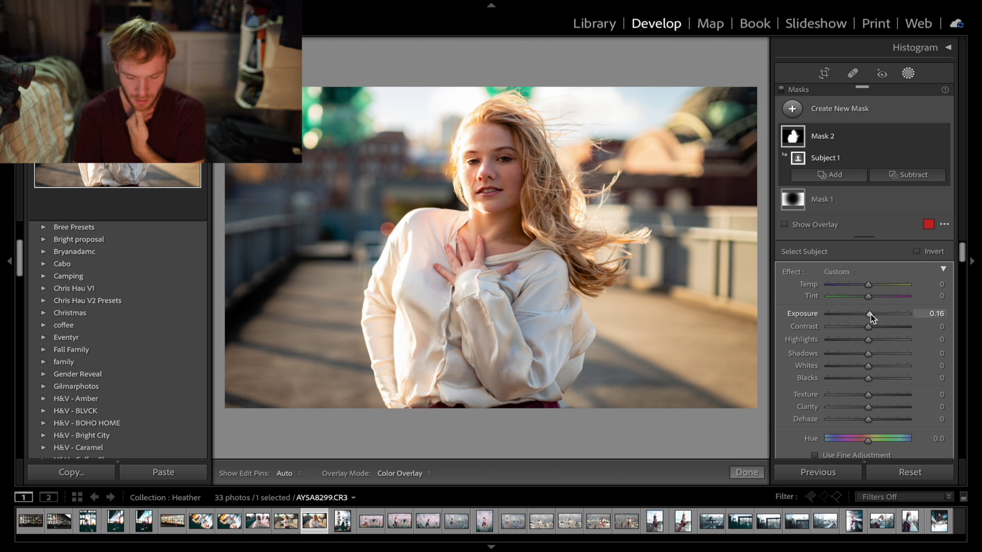
left_click_drag(871, 314, 872, 314)
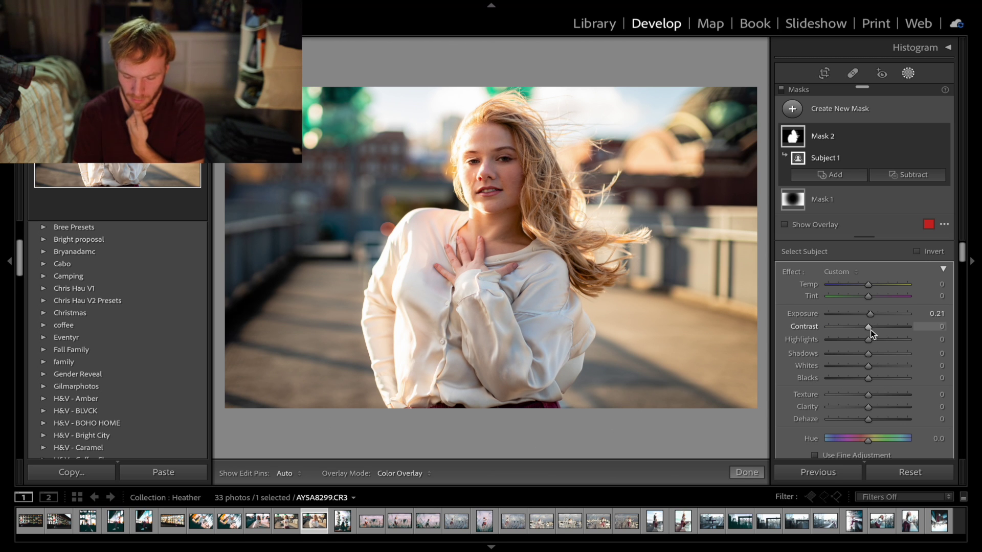
- Set Texture to 3 and Clarity to 4 for the subject mask
scroll(867, 345, "down", 1)
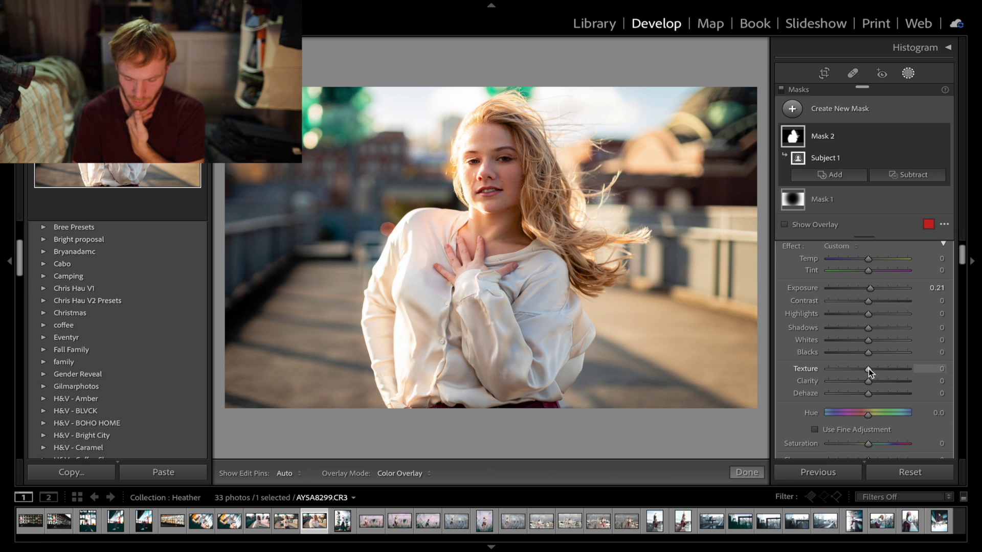
left_click_drag(870, 381, 872, 381)
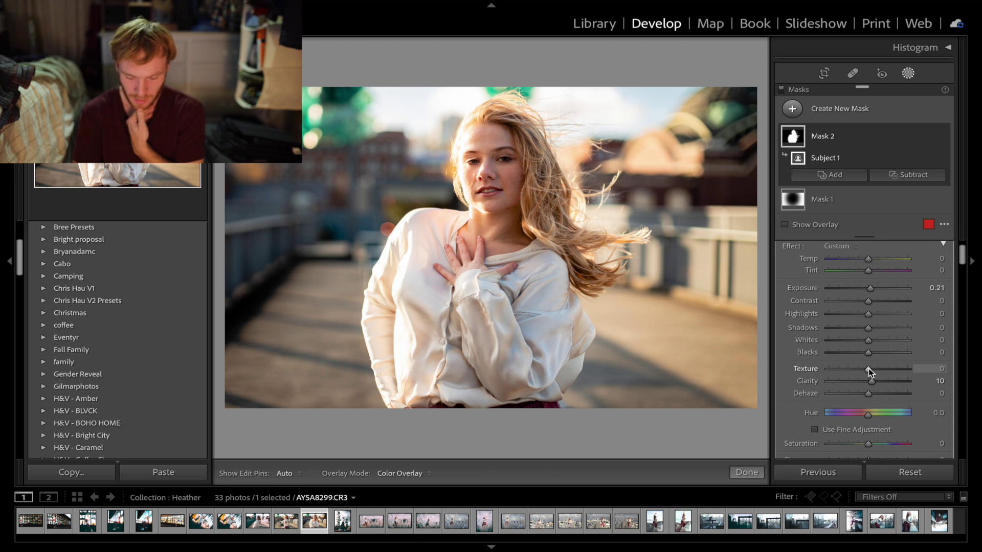
left_click_drag(868, 368, 869, 368)
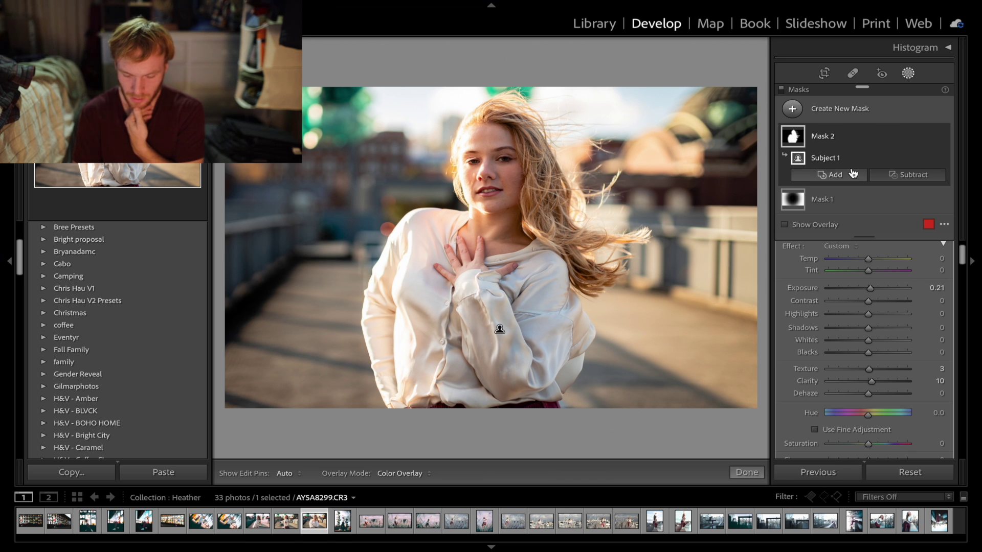
left_click_drag(873, 381, 870, 379)
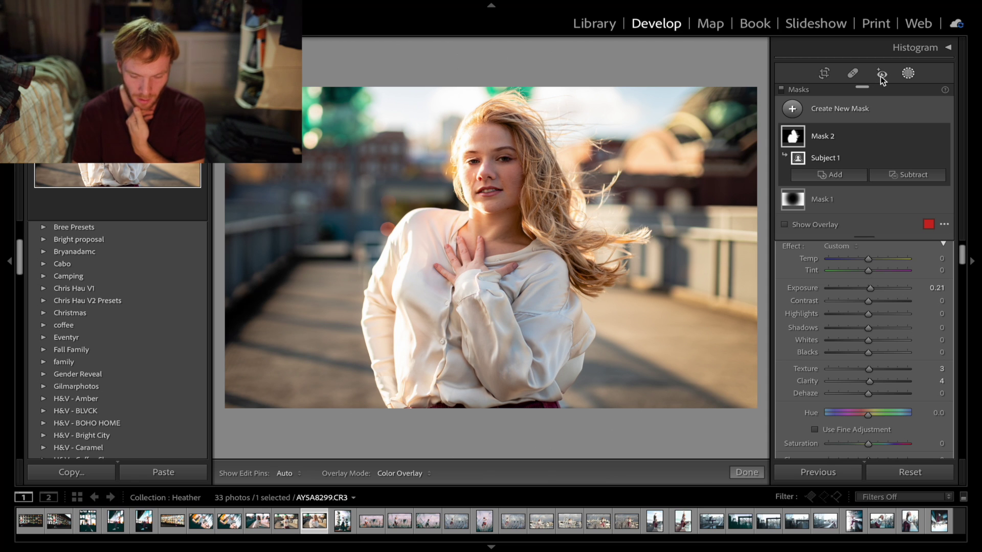
- Create an inverted Select Subject mask covering the background, apply the Exposure effect preset, and check its coverage with the overlay
left_click(828, 113)
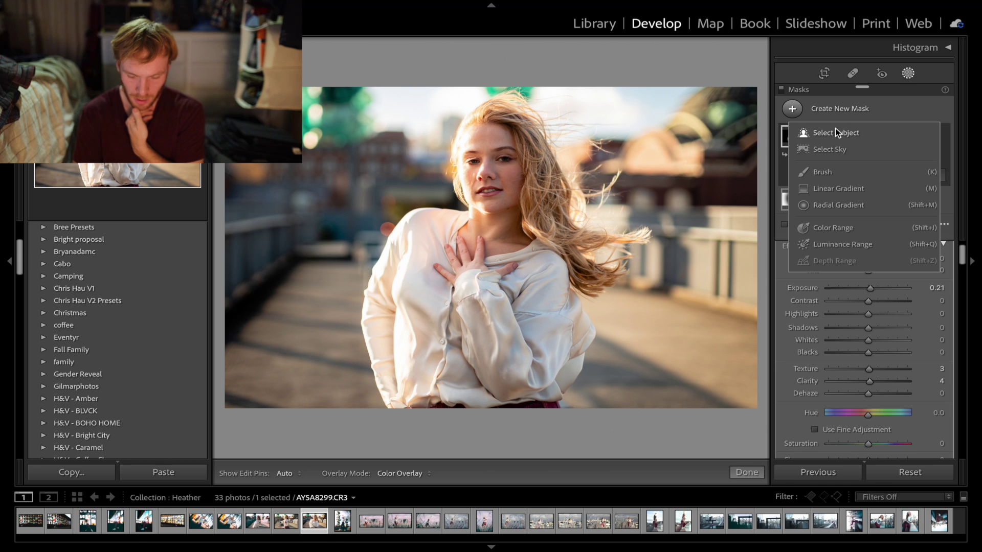
left_click(836, 131)
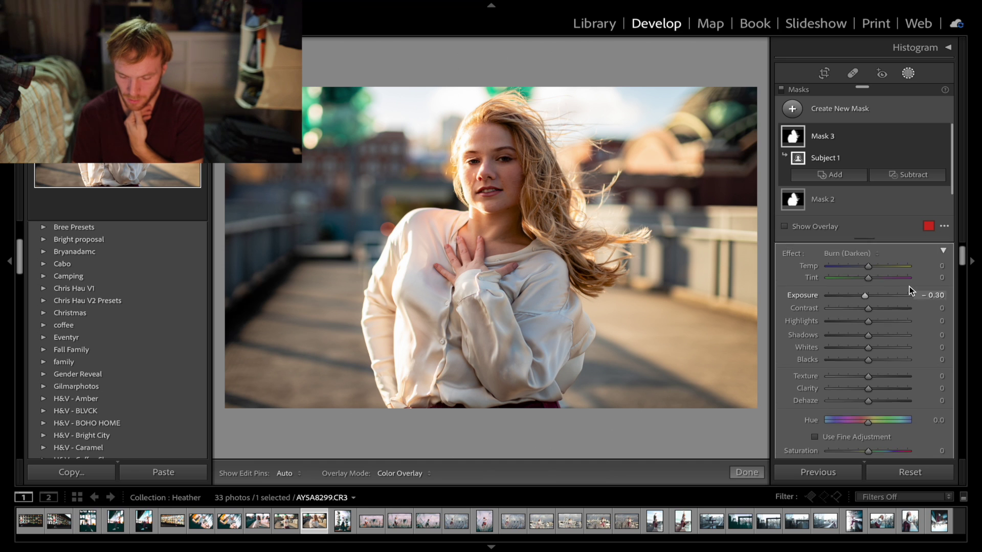
left_click(917, 253)
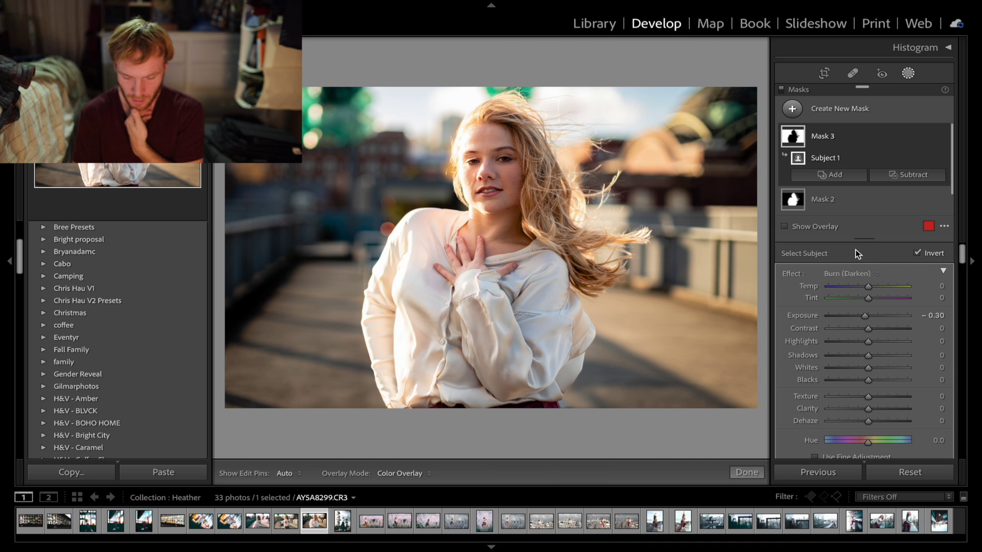
left_click(840, 272)
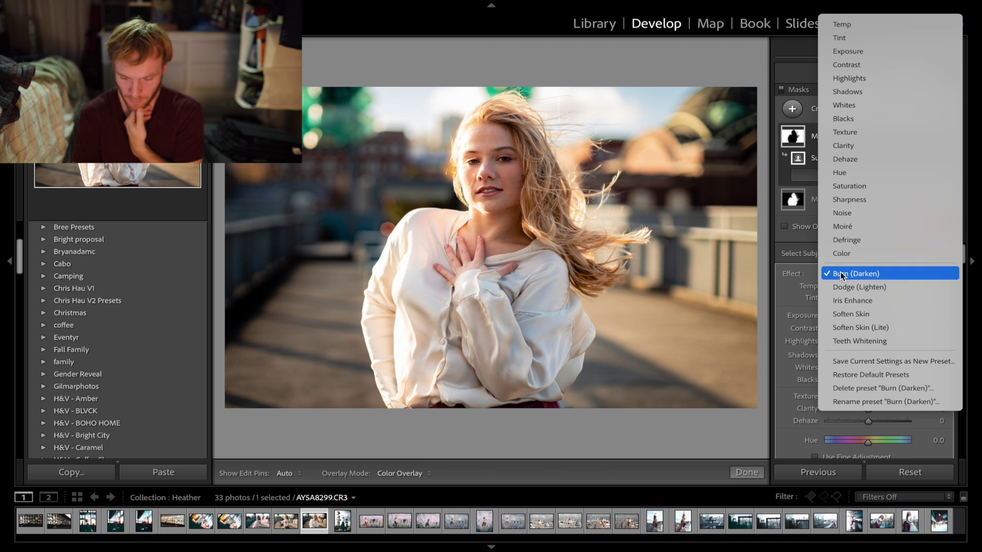
left_click(863, 51)
key("o")
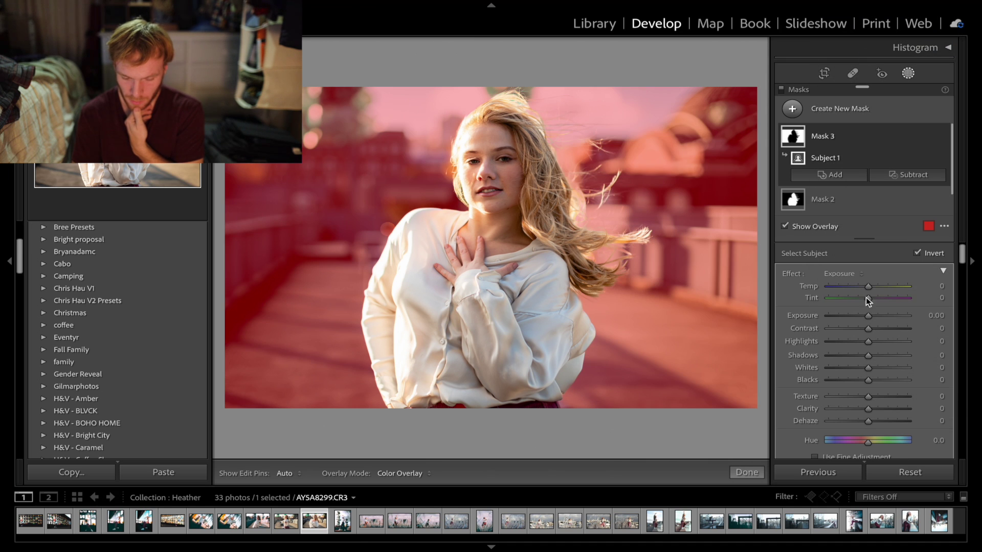
left_click(805, 227)
- Set Texture to -35 and Contrast to -2 for the background mask and close masking
scroll(873, 336, "down", 2)
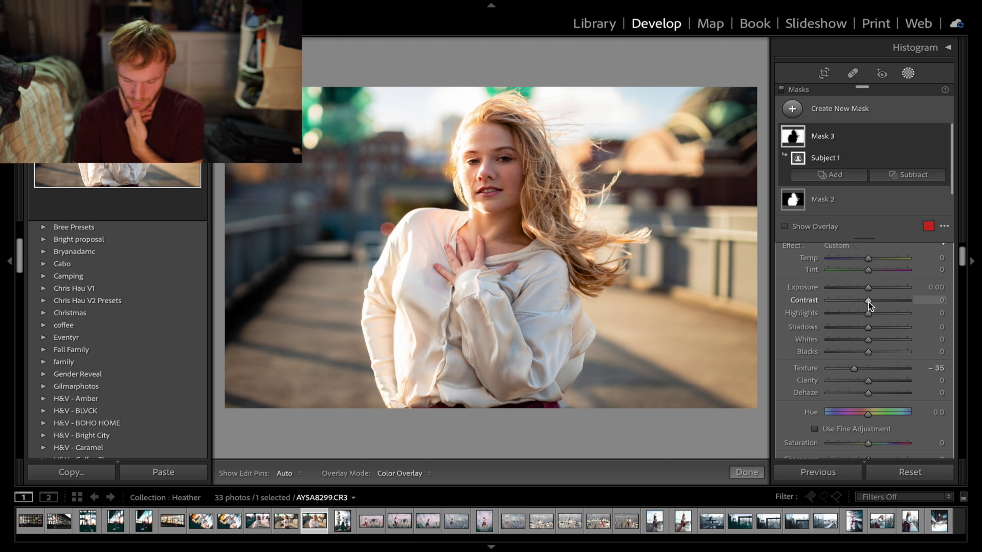
mouse_move(867, 301)
left_mouse_down()
mouse_move(839, 302)
mouse_move(882, 299)
mouse_move(851, 302)
mouse_move(866, 302)
left_mouse_up()
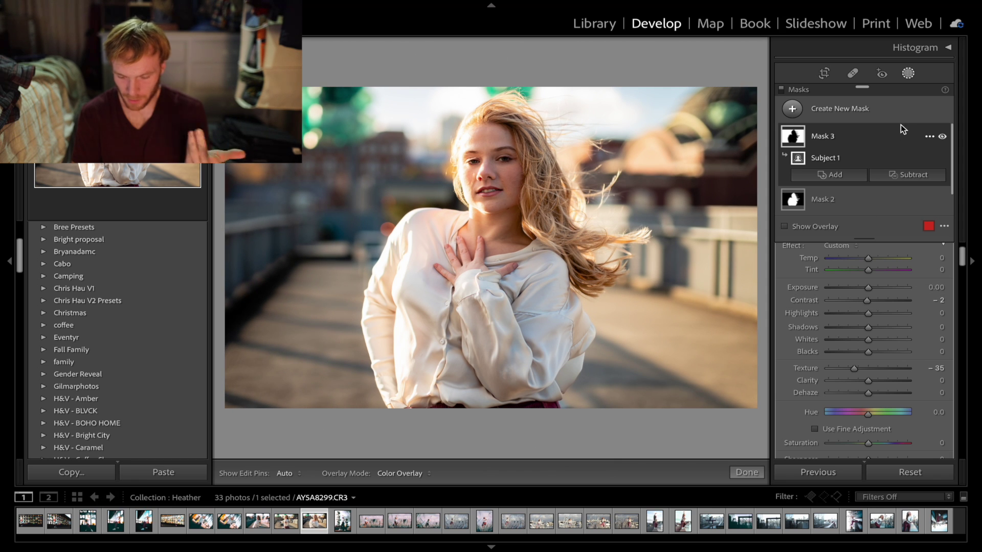
left_click(908, 73)
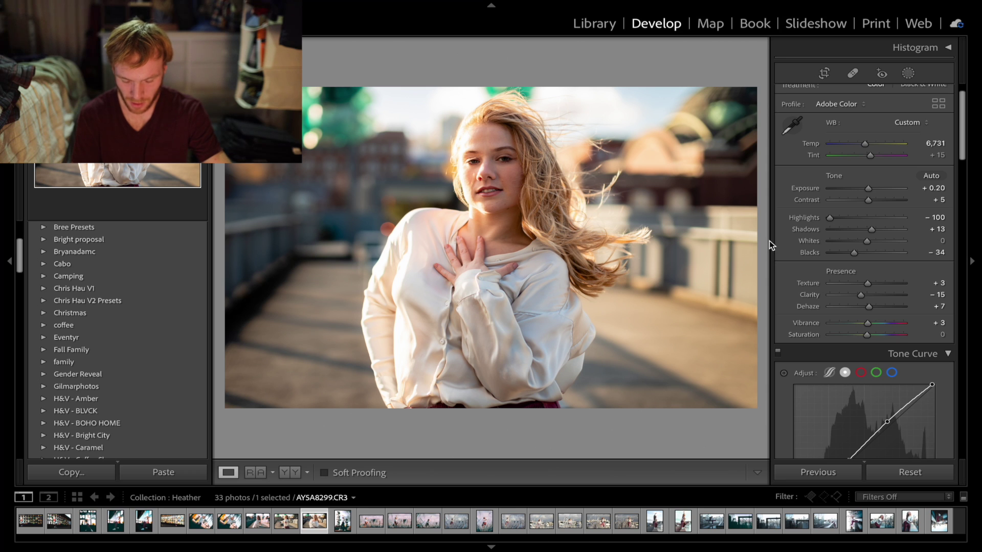
- Compare the finished portrait with the preceding photos AY5A8295.CR3 and AY5A8289.CR3 in the Library
scroll(895, 252, "up", 2)
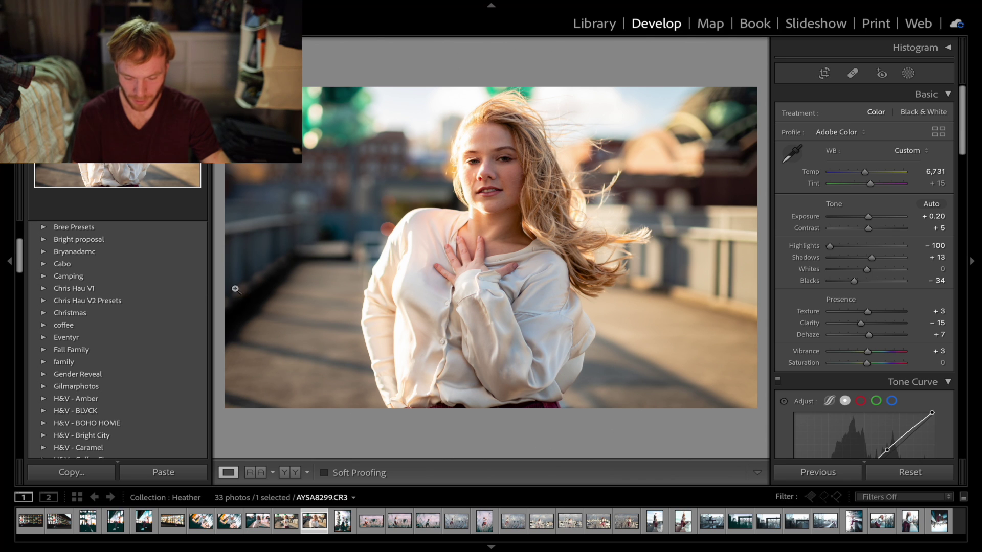
left_click(594, 24)
key("Left")
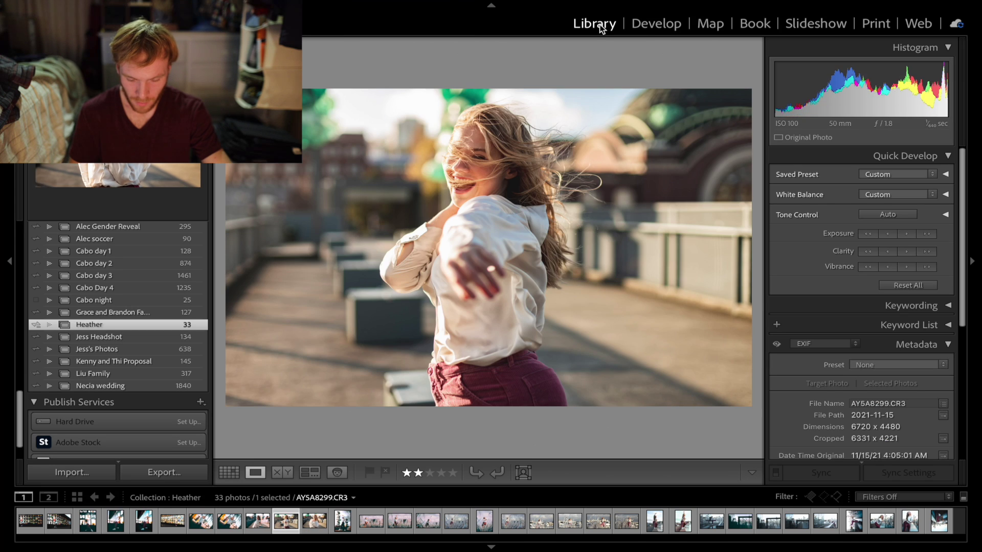
key("Right")
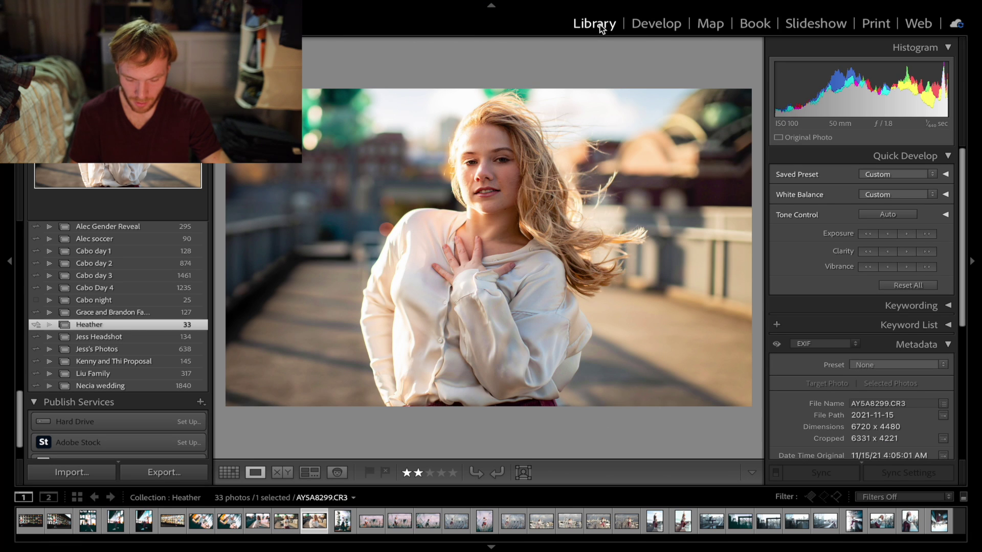
key("Left")
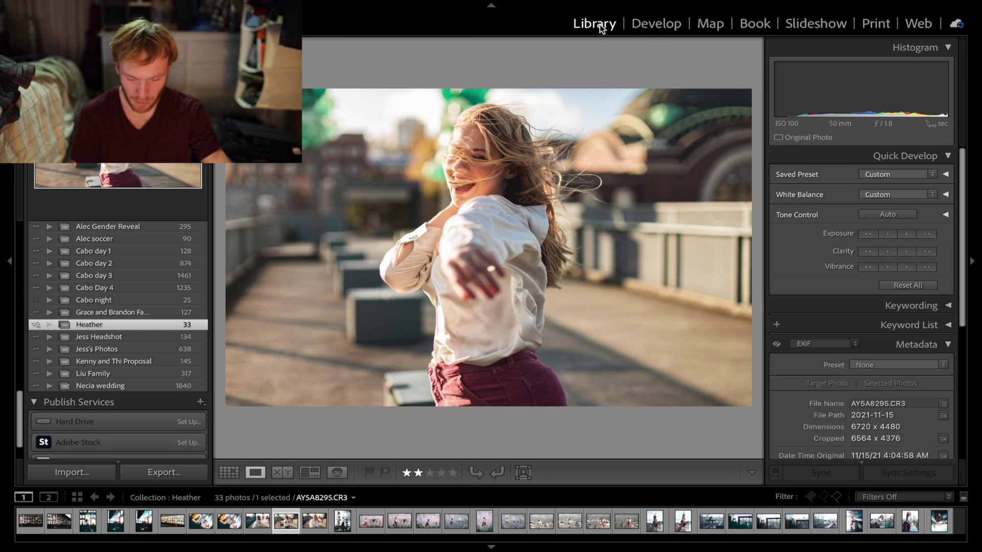
key("Left")
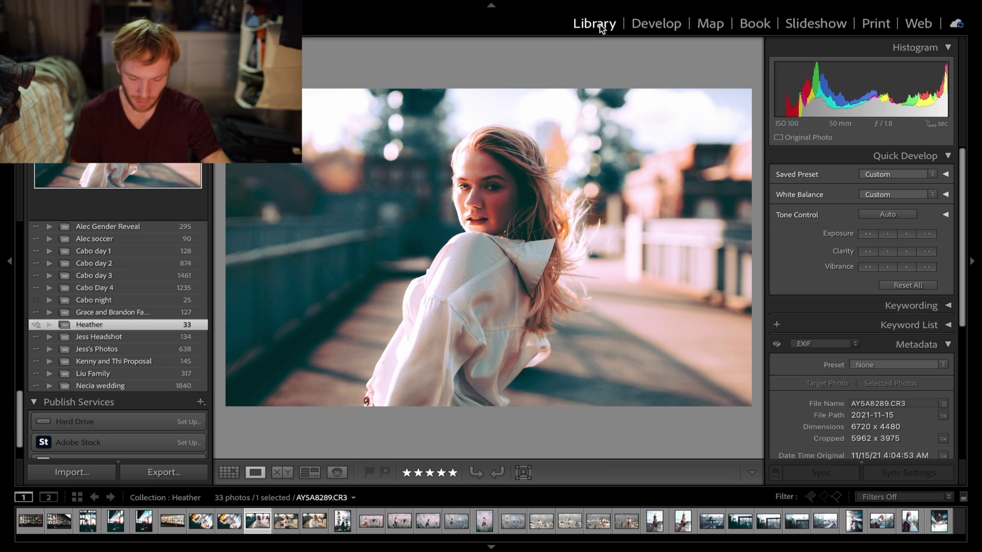
- Compare AY5A8289.CR3, AY5A8295.CR3 and AY5A8299.CR3 with one another in the Library, continuing to AY5A8335.CR3
key("Right")
key("Left")
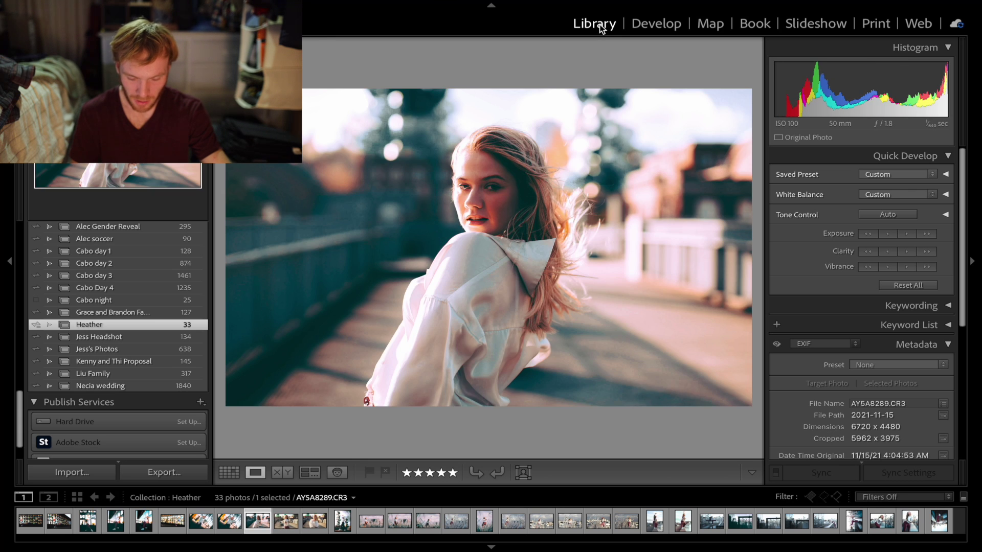
key("Right")
key("Right")
key("Left")
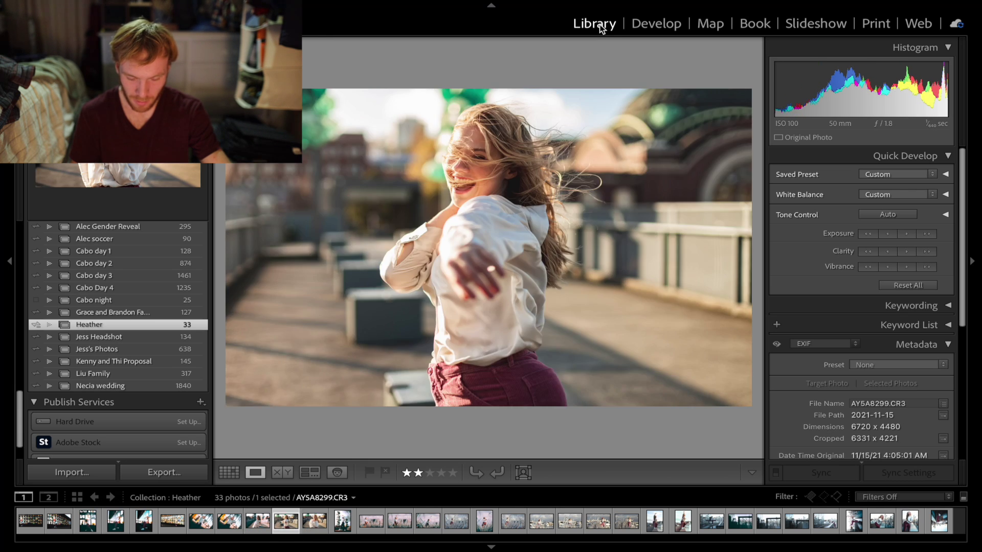
key("Right")
key("Left")
key("Right")
key("Left")
key("Right")
key("Right")
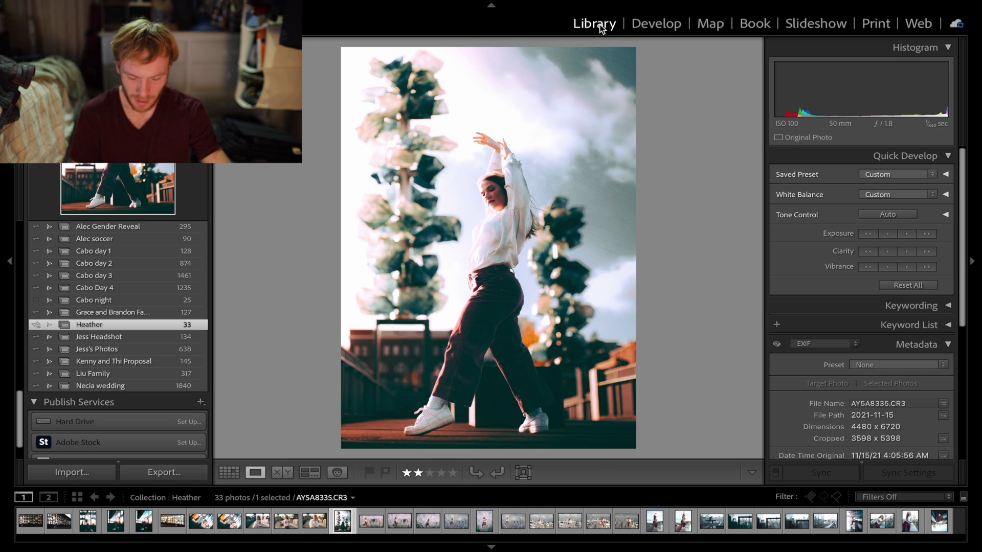
- Compare the edited AY5A8299.CR3 with AY5A8295.CR3 again, and view AY5A8335.CR3 alongside AY5A8381.CR3
key("Left")
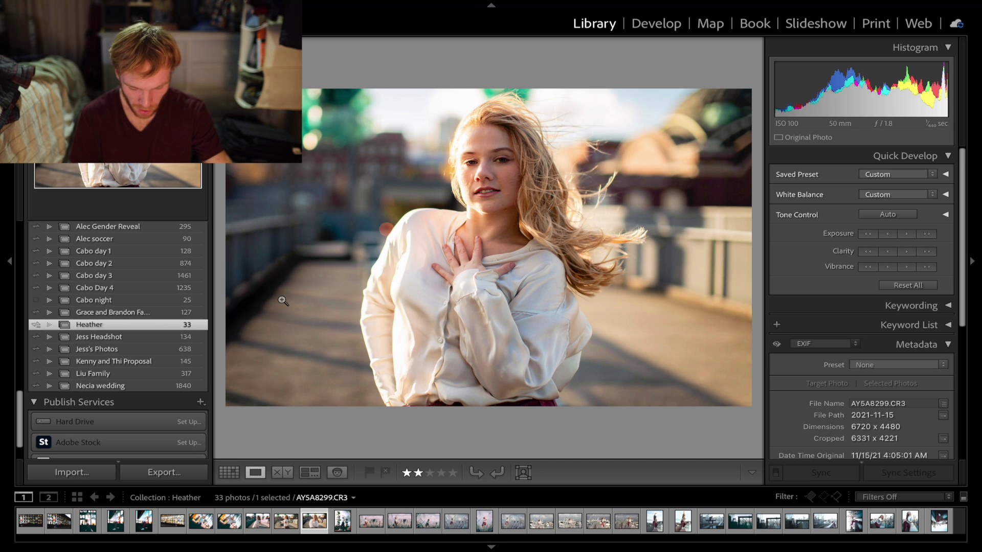
key("Left")
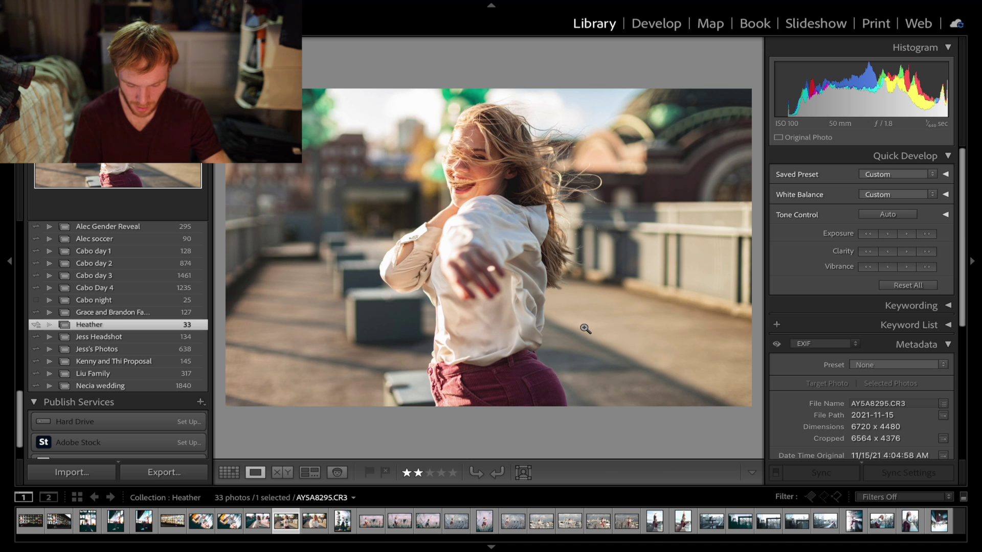
key("Right")
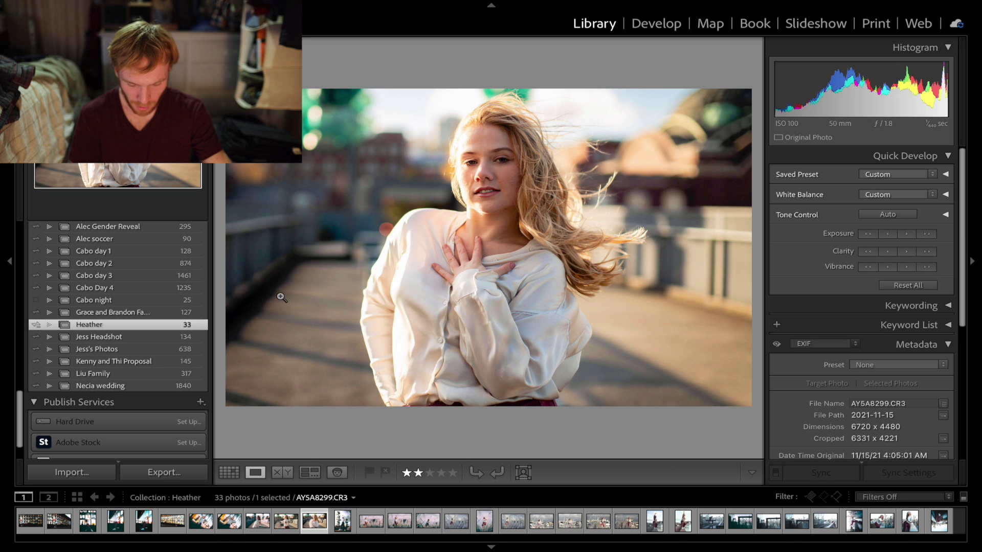
key("Left")
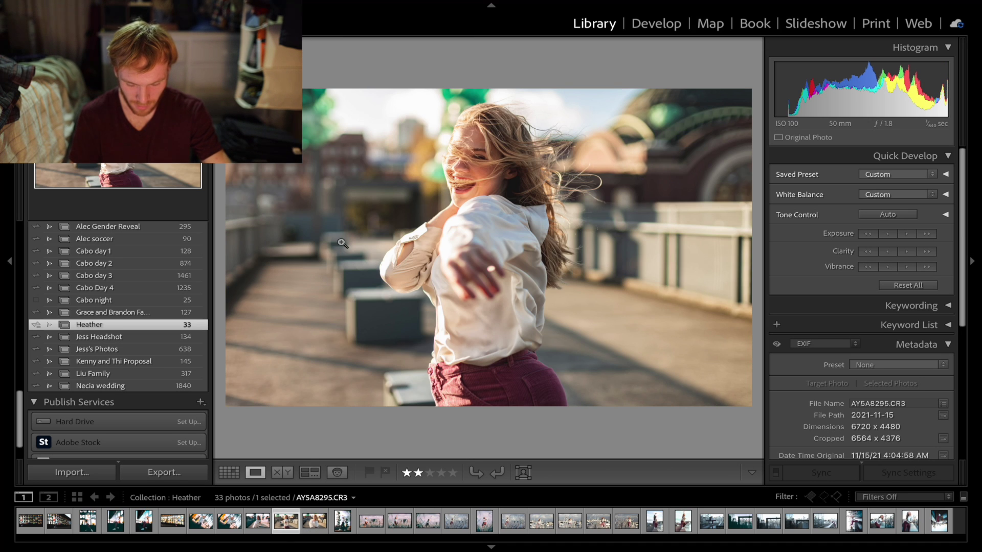
key("Right")
key("Right")
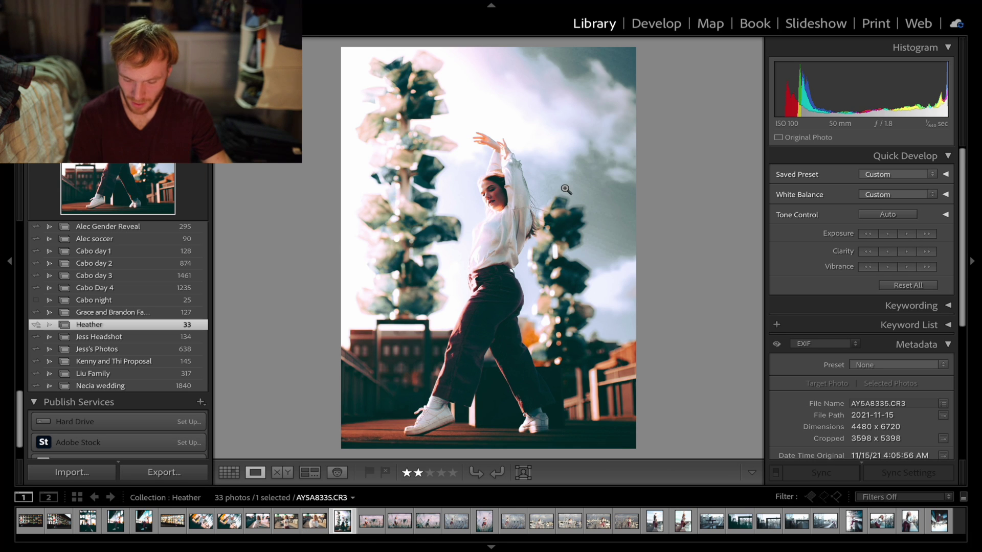
key("Right")
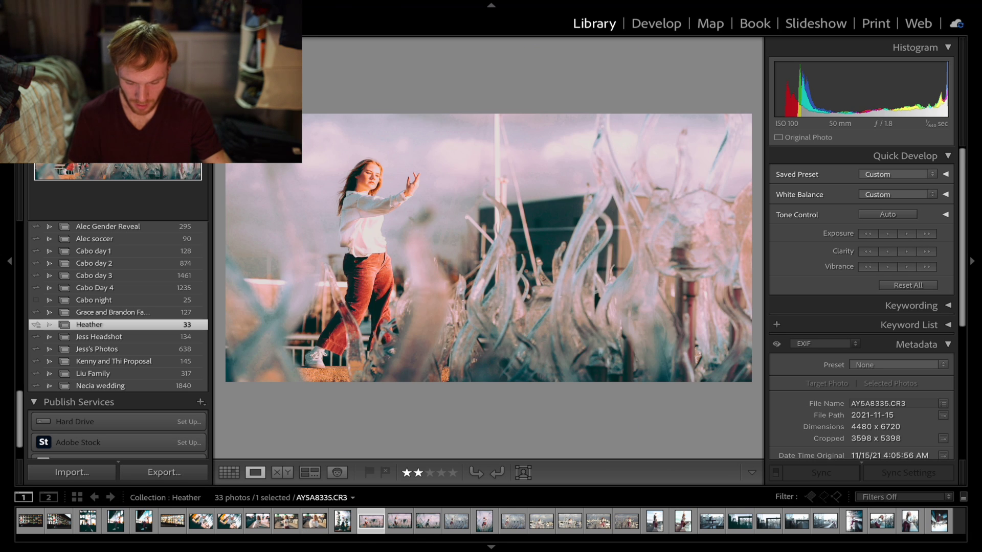
key("Left")
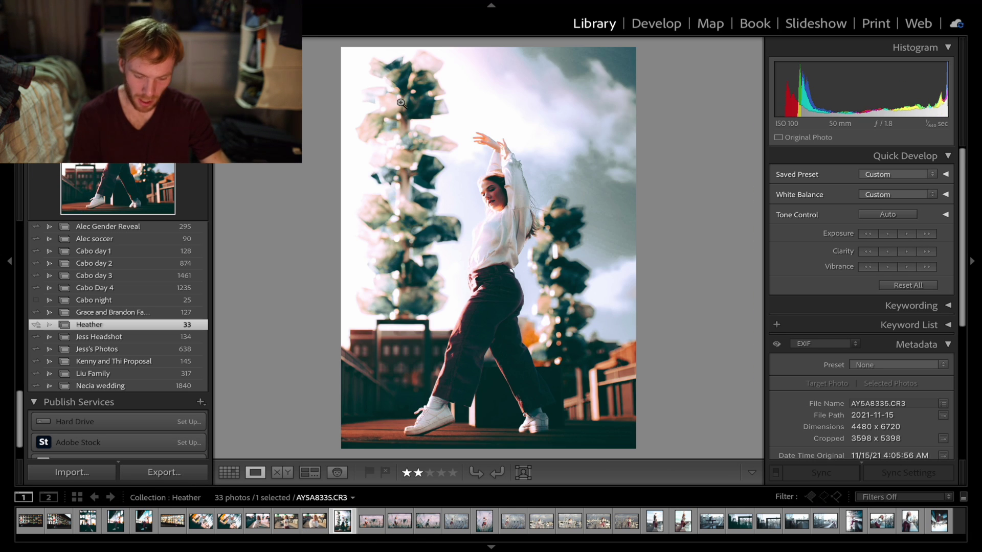
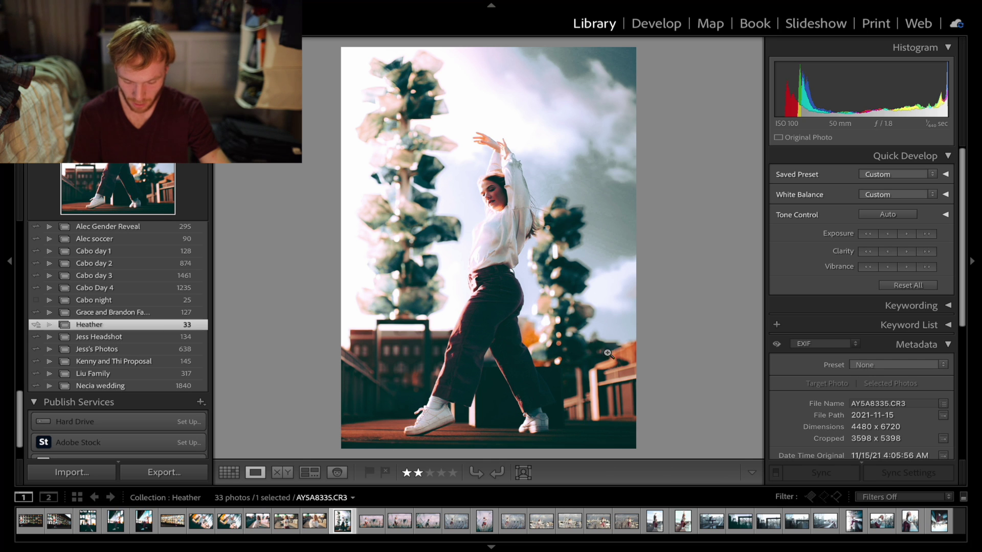
- Rate AY5A8381.CR3 five stars and review the following photos up to AY5A8401.CR3
key("Right")
key("5")
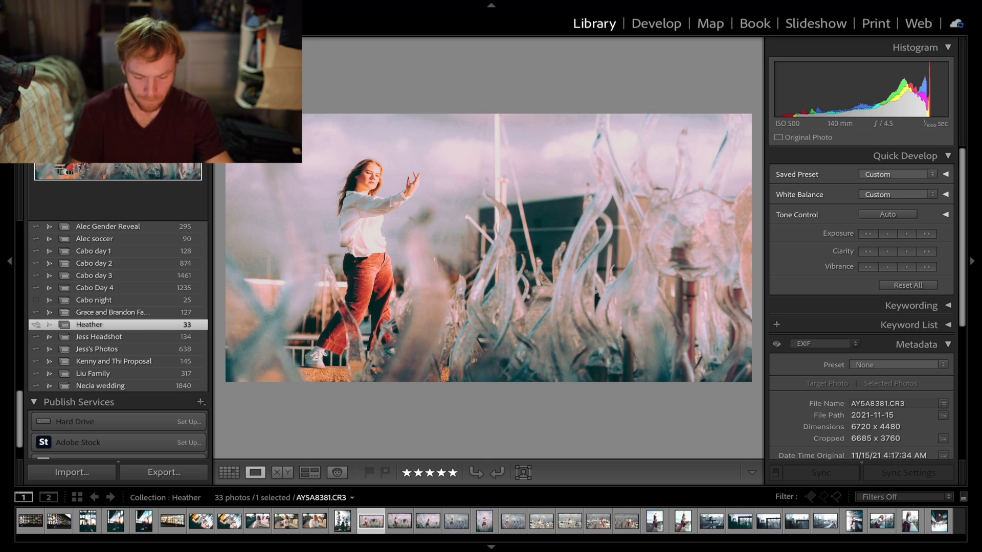
key("Right")
key("Left")
key("Right")
key("Right")
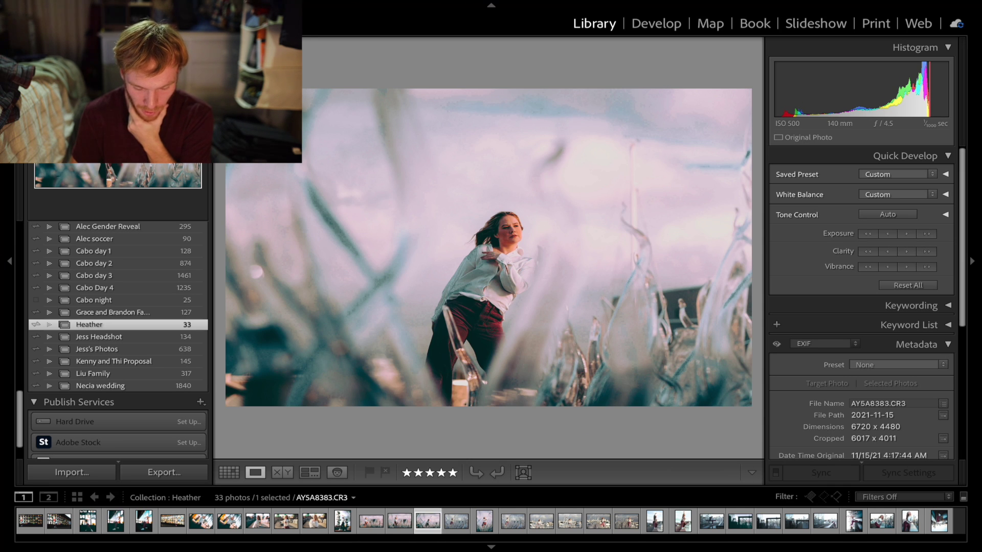
key("Left")
key("Right")
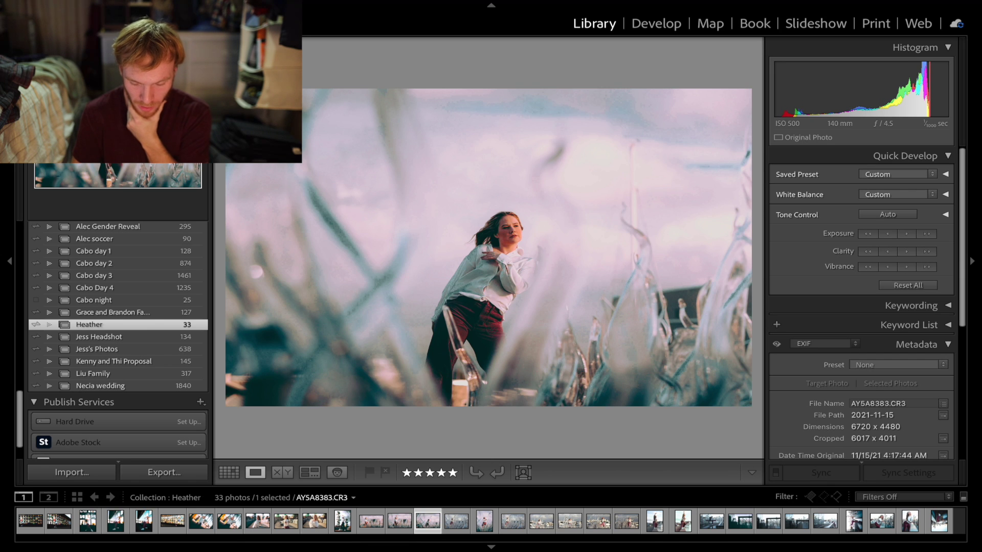
key("Right")
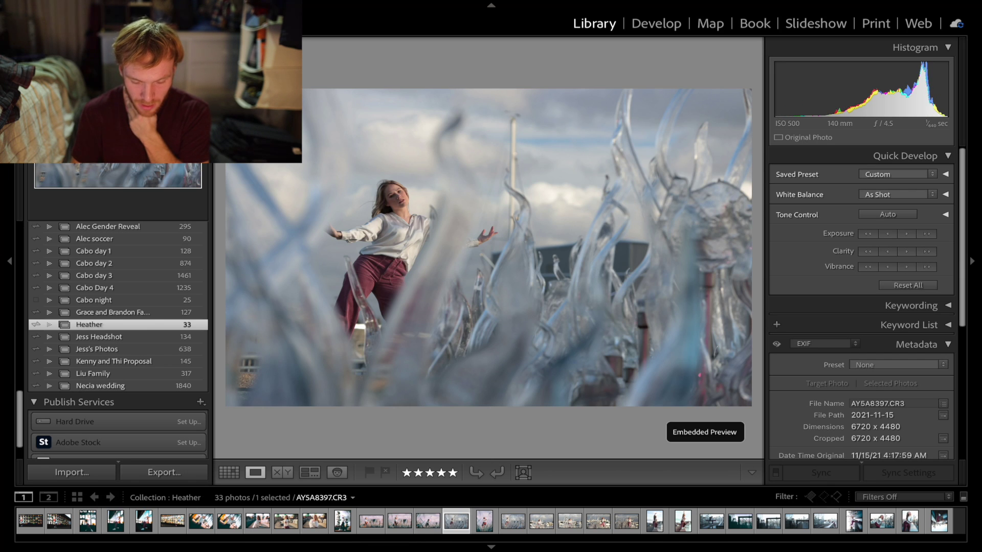
key("Right")
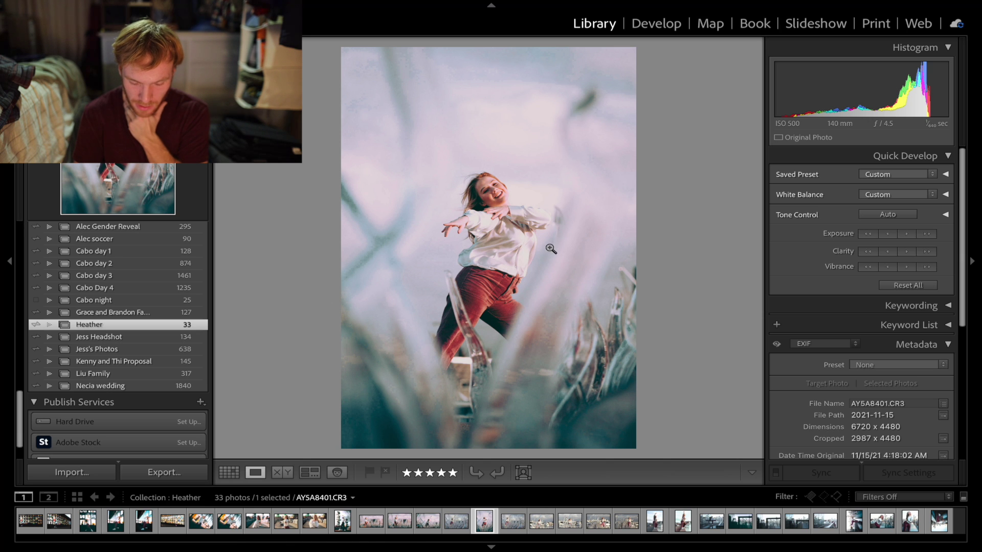
- Review the photos backwards from AY5A8401.CR3, comparing the glass sculpture shots with AY5A8335.CR3
key("Left")
key("Left")
key("Left")
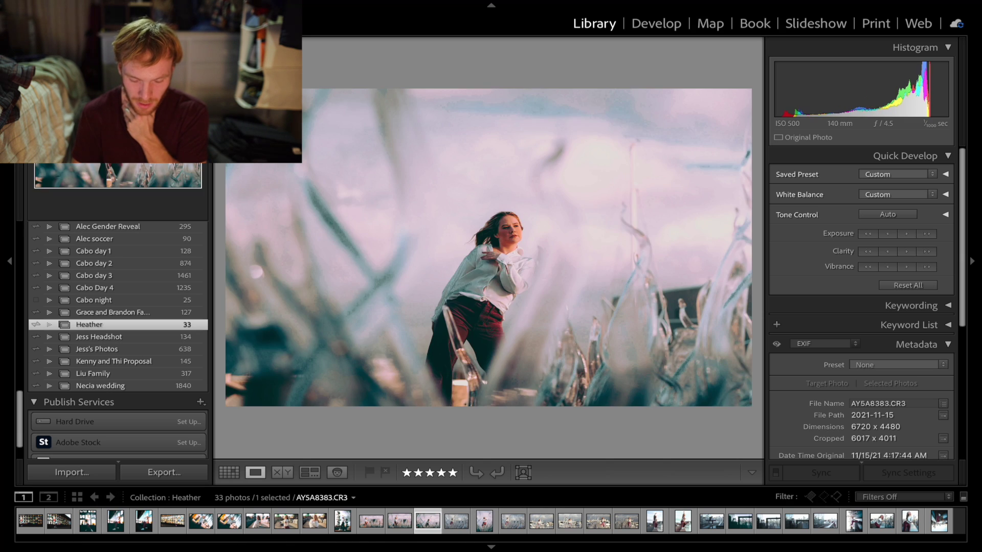
key("Left")
key("Left")
key("Right")
key("Right")
key("Left")
key("Left")
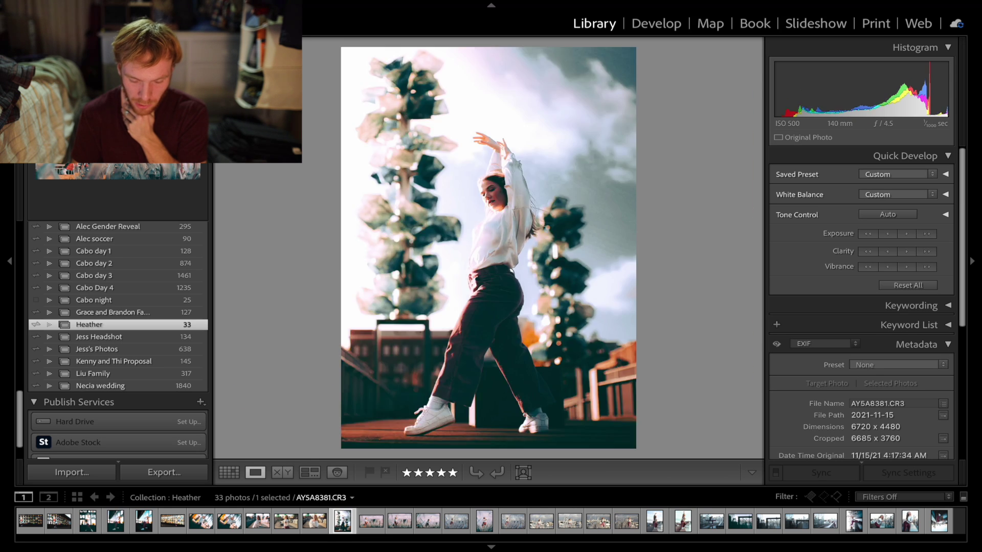
- Copy the develop settings of AY5A8299.CR3, including all three masks and excluding Transform, Spot Removal and Crop
left_click(657, 24)
left_click(72, 472)
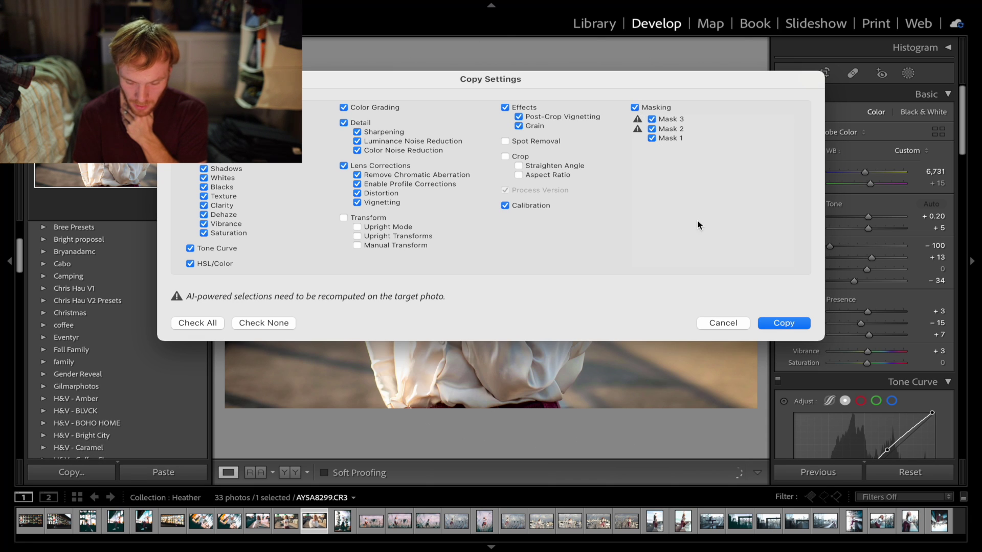
left_click(782, 323)
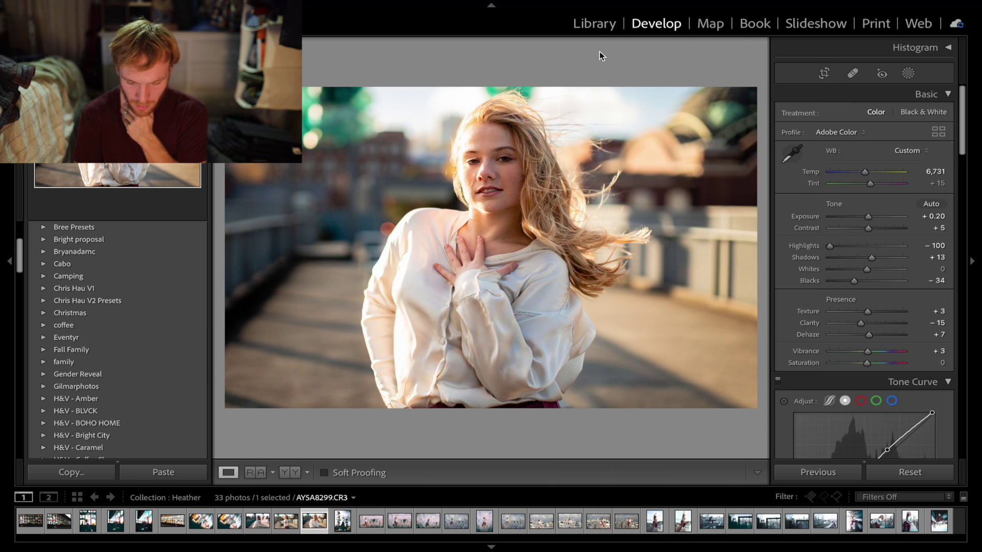
- Find the unedited sculpture photo AY5A8397.CR3 in the Library and paste the copied develop settings onto it
left_click(595, 24)
key("Right")
key("Right")
key("Right")
key("Right")
key("Right")
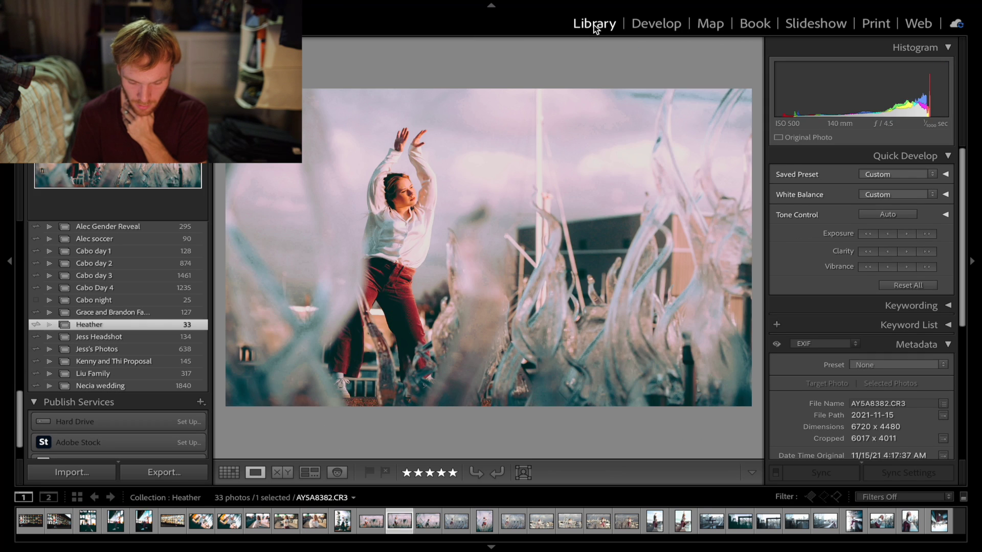
key("Left")
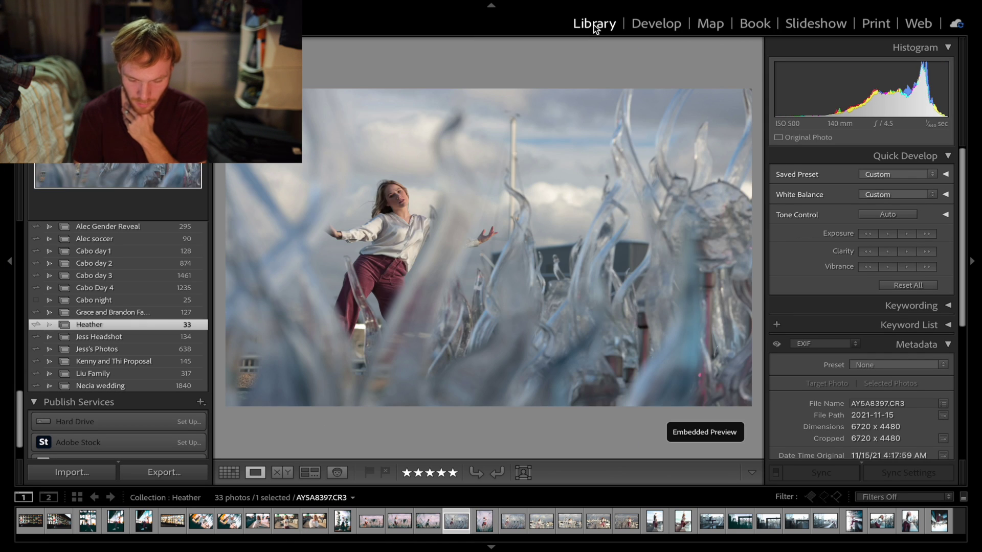
left_click(645, 24)
left_click(163, 471)
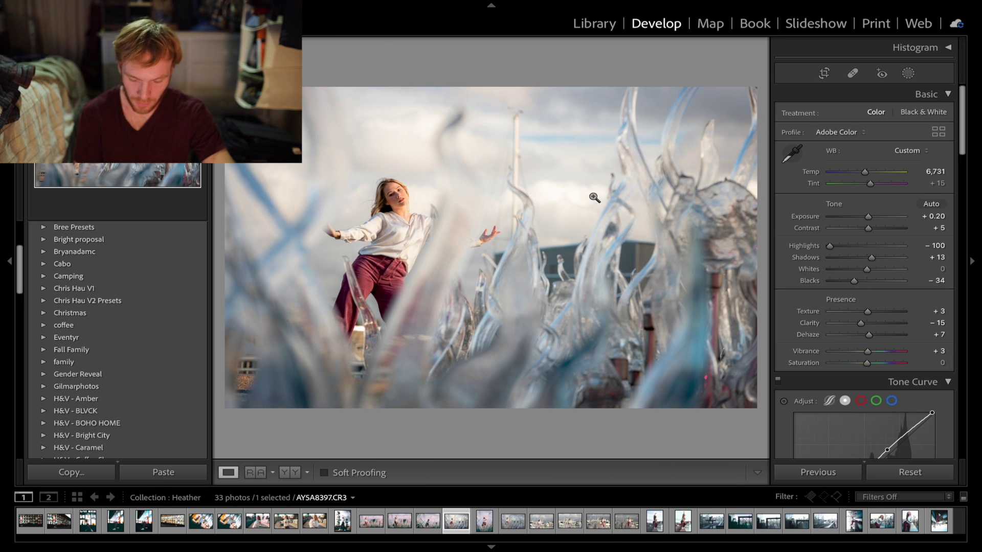
- Recompute the subject selections of Mask 2 and the inverted Mask 3 for this photo
left_click(907, 73)
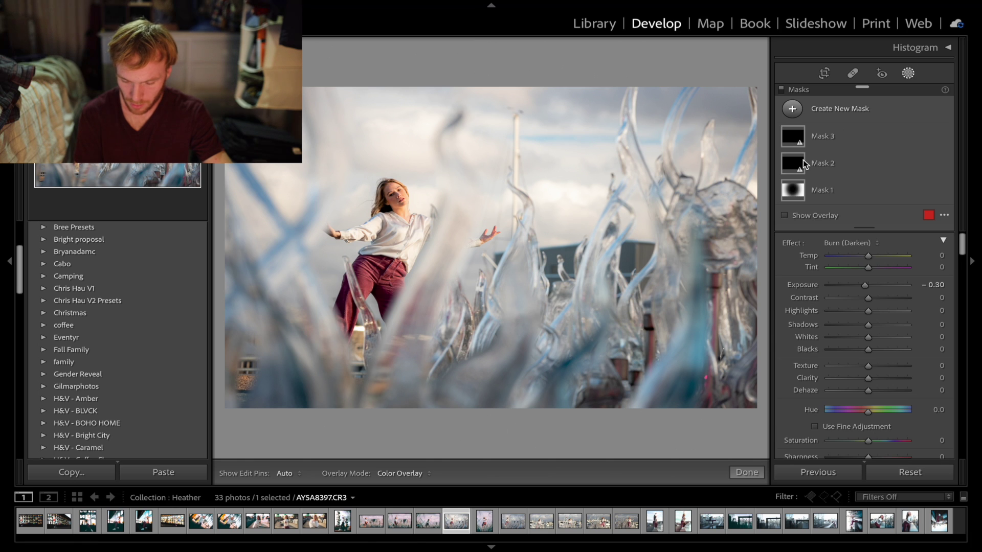
left_click(801, 167)
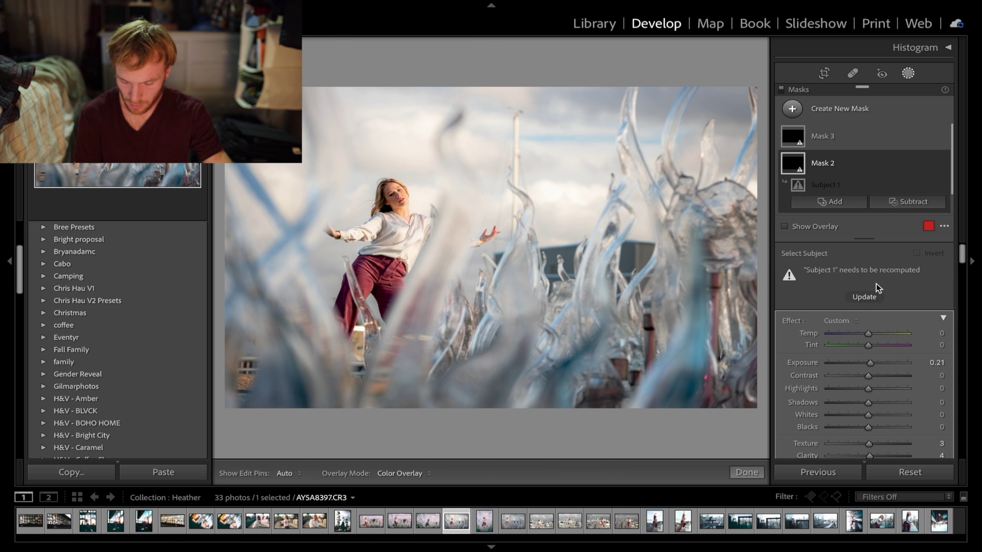
left_click(869, 298)
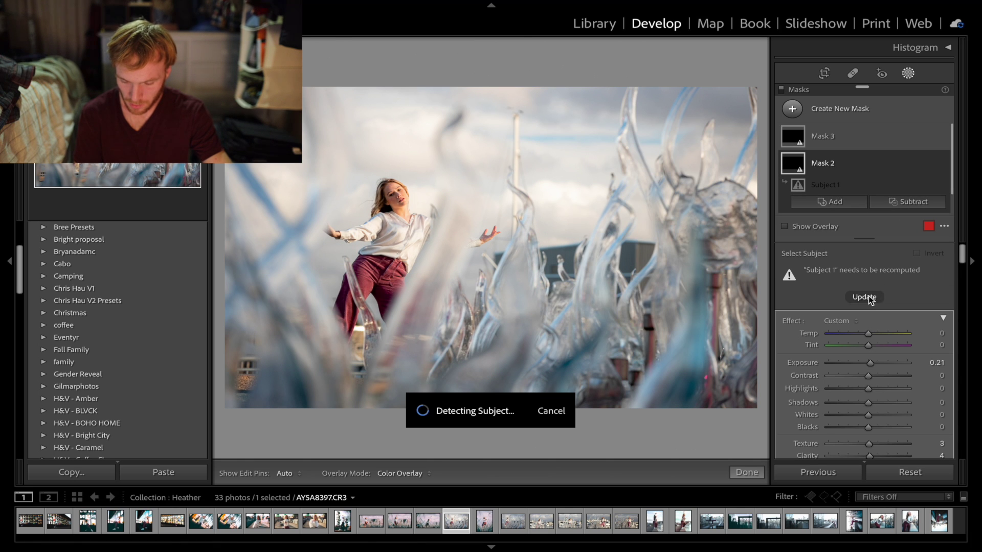
left_click(825, 137)
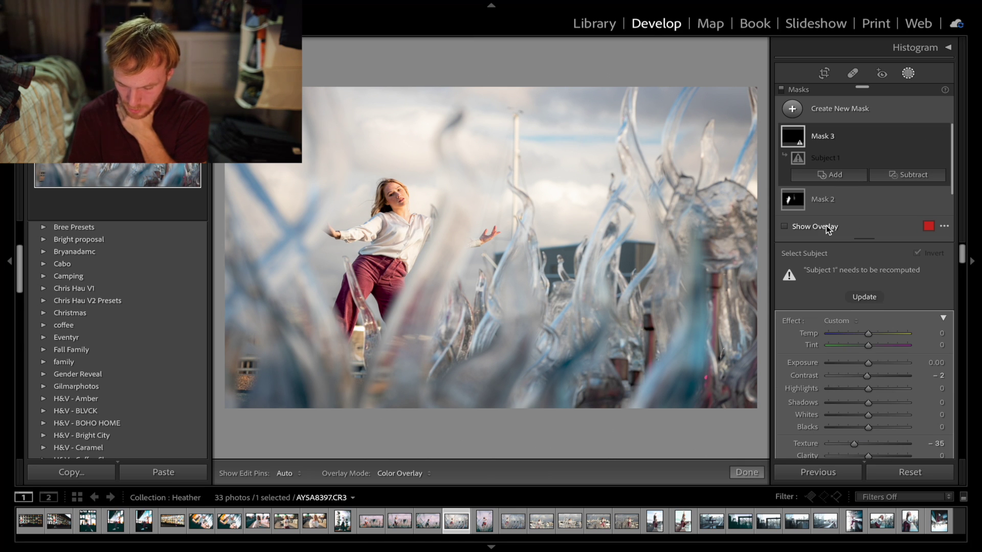
left_click(858, 297)
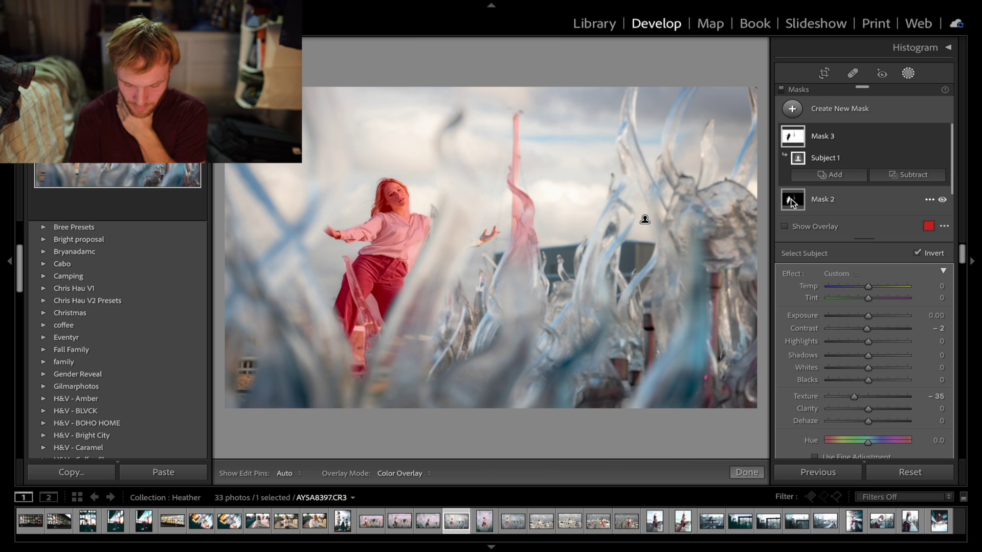
- Move Mask 1's radial gradient onto the woman and remove that gradient from the mask
mouse_move(796, 141)
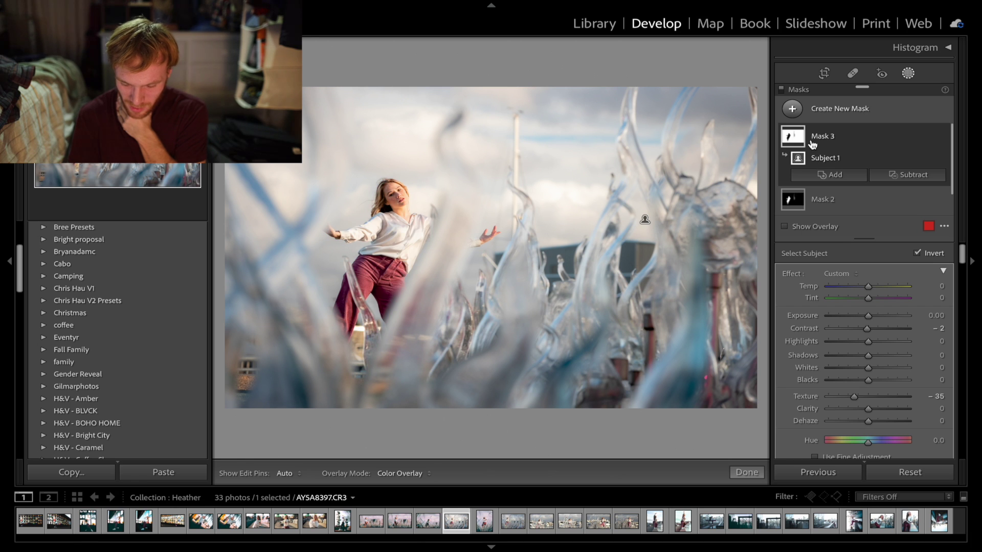
scroll(844, 204, "down", 2)
left_click(834, 199)
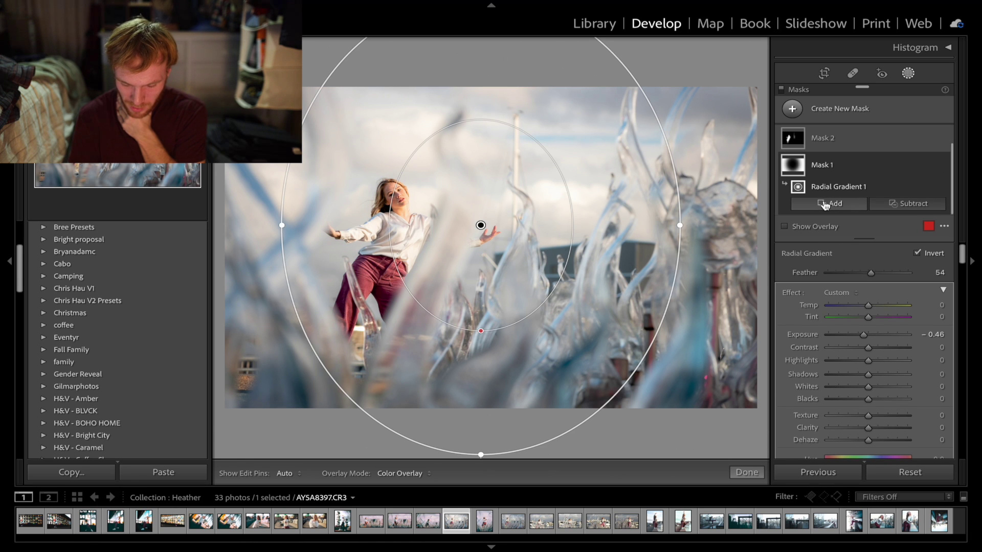
left_click_drag(480, 225, 407, 247)
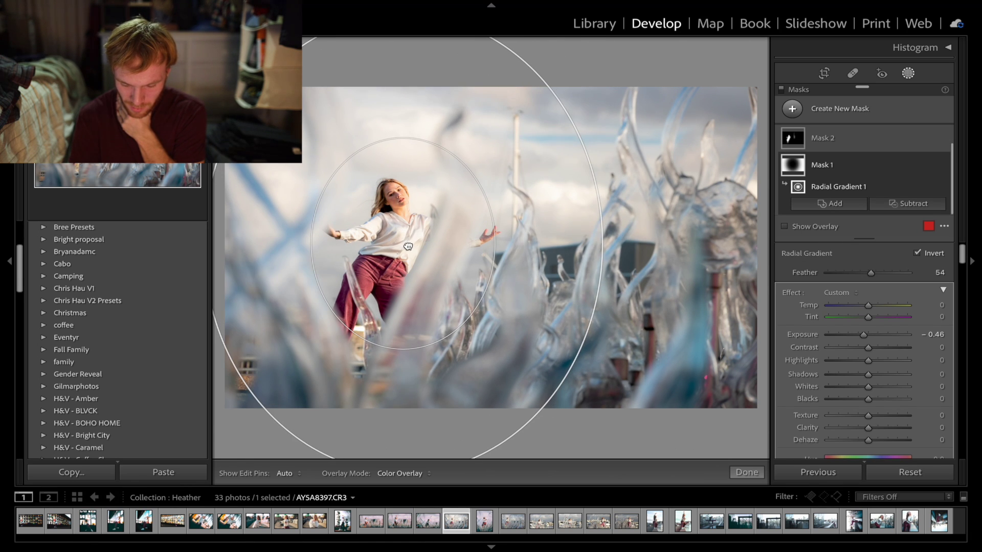
left_click(689, 227)
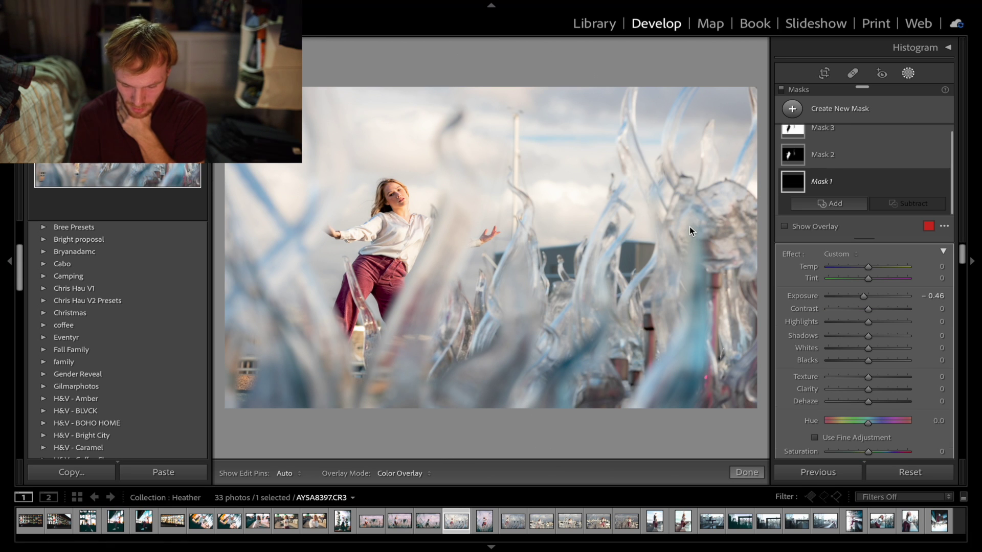
- Check the coverage of Mask 2 and Mask 3 on the woman and background
left_click(796, 164)
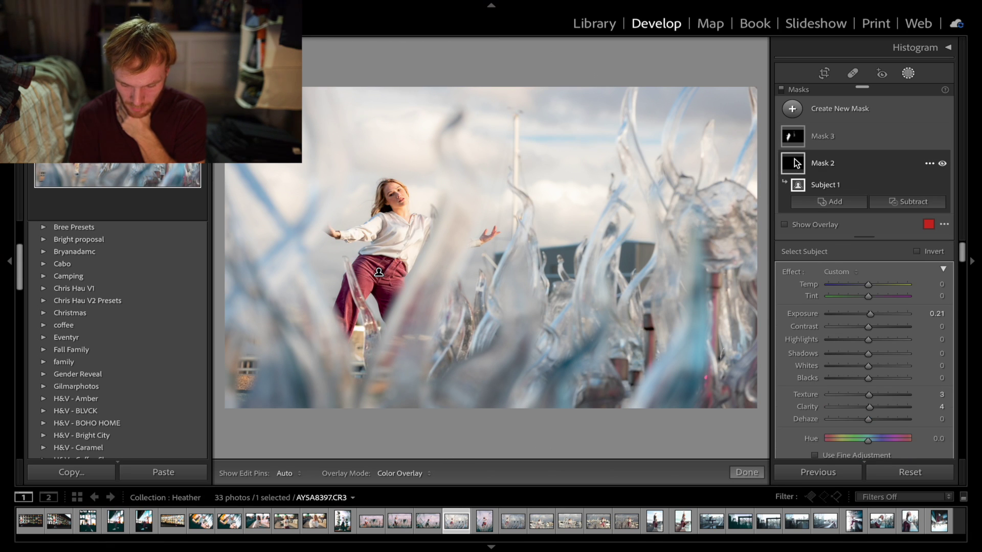
left_click(797, 136)
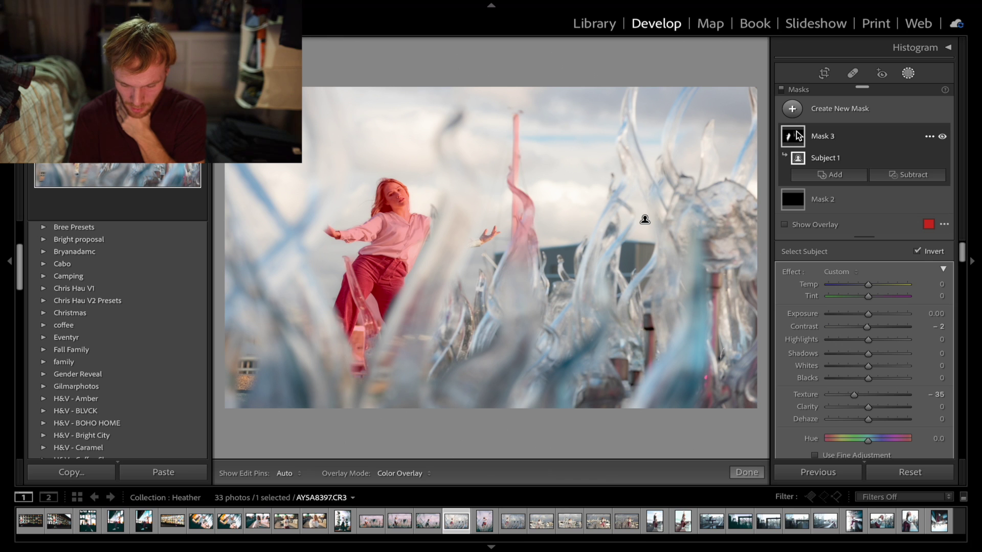
left_click(801, 204)
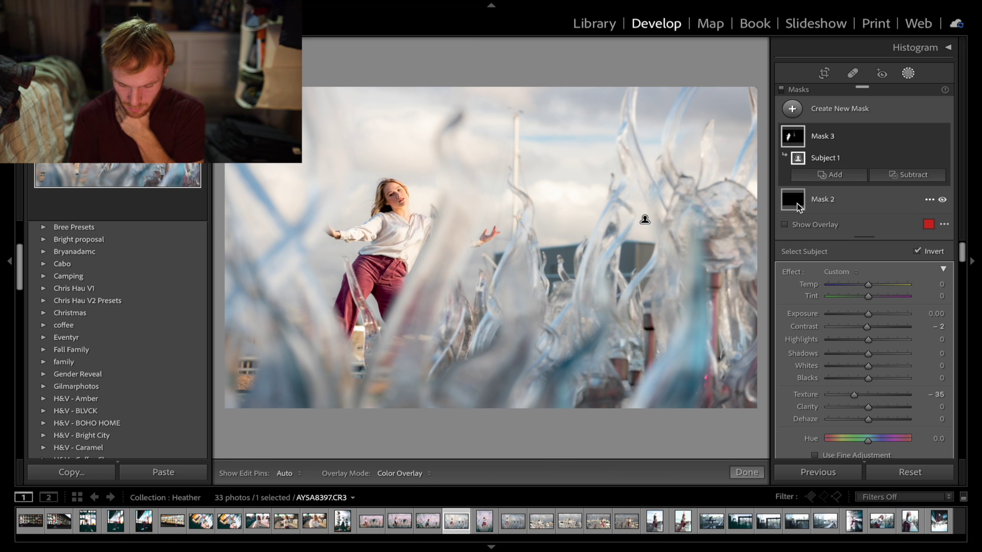
- Undo the deletion of Mask 1 and check the coverage of Mask 3 and Mask 2 again
left_click(797, 116)
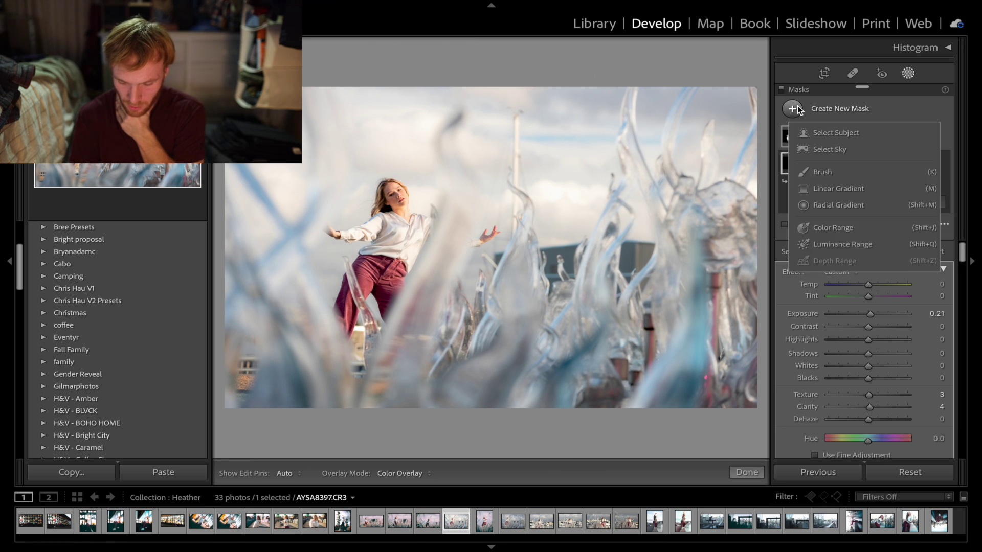
left_click(902, 107)
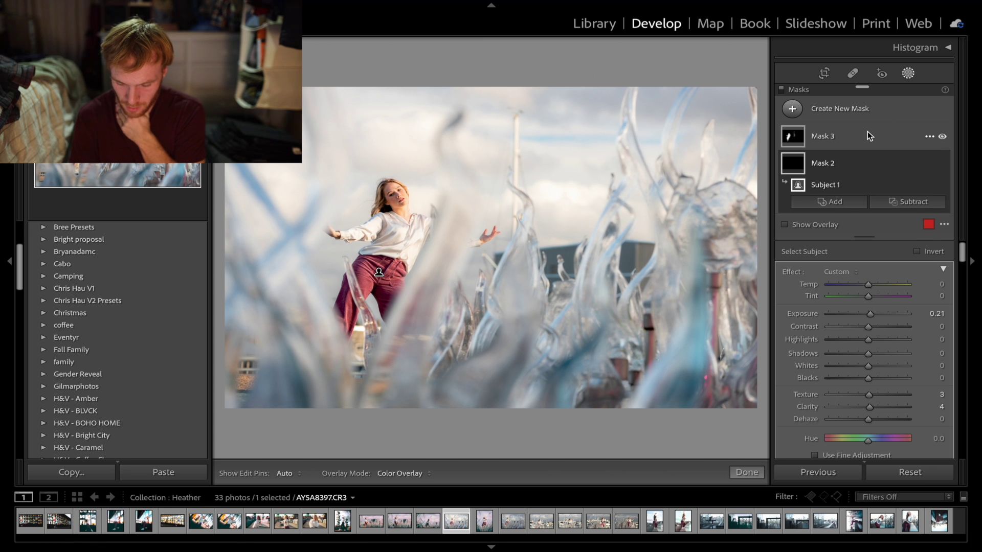
key("ctrl+z")
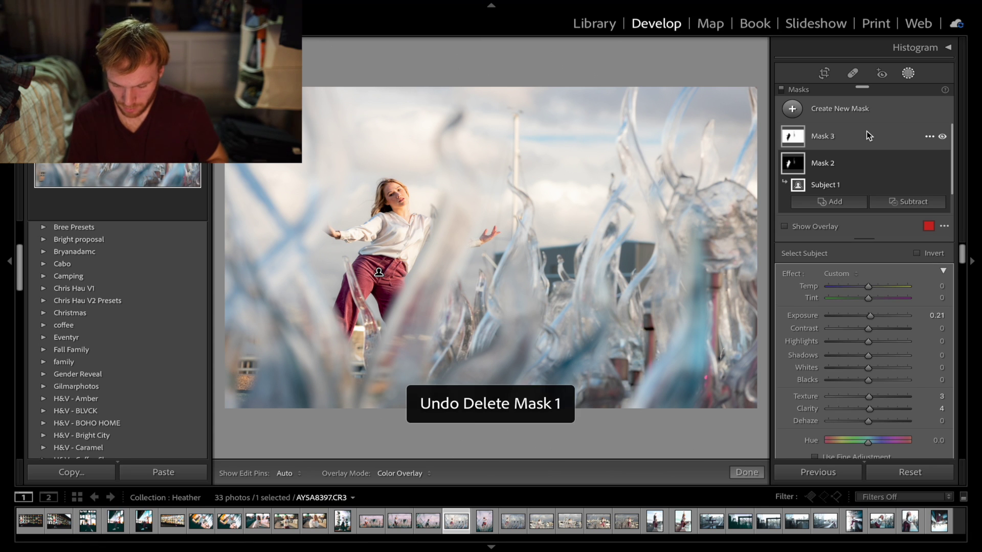
left_click(804, 137)
left_click(813, 197)
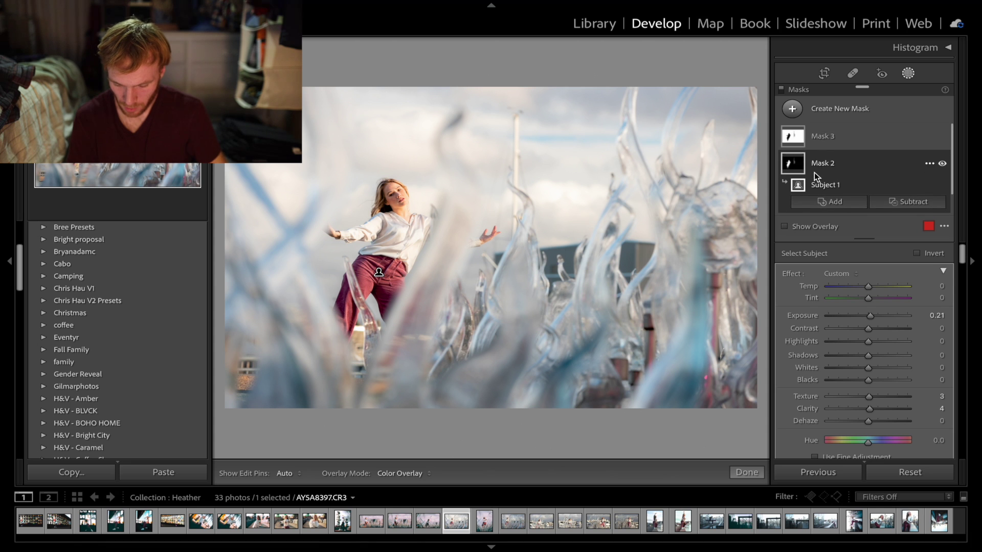
left_click(818, 135)
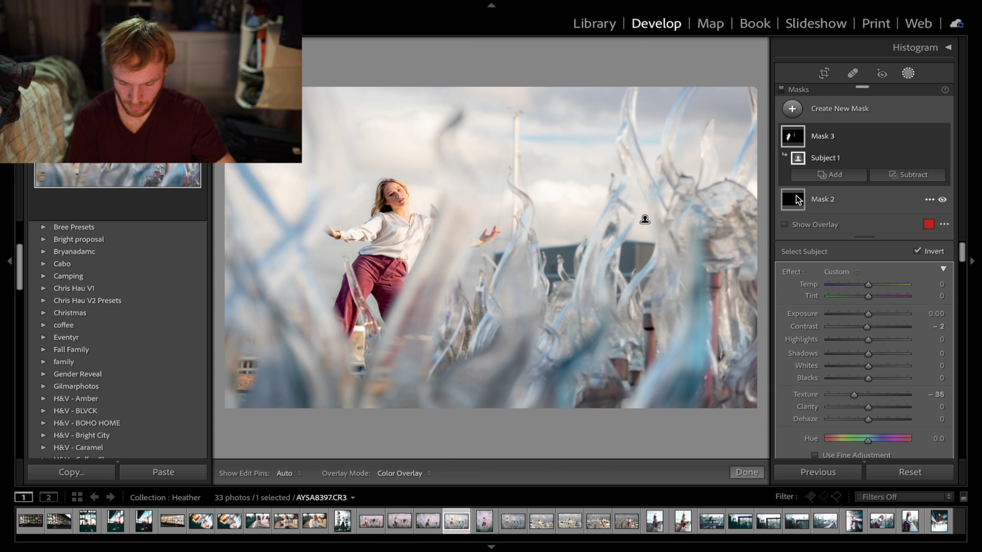
key("ctrl+z")
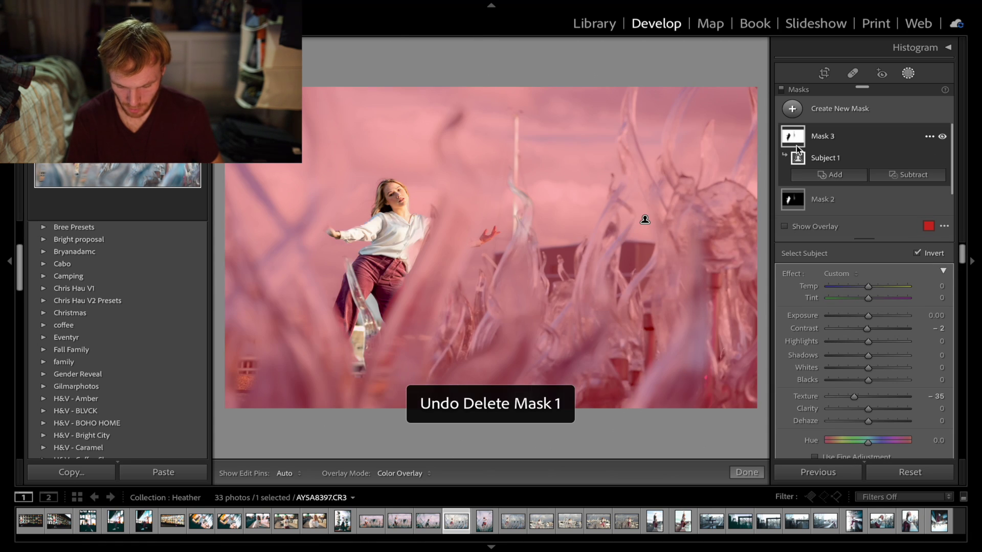
left_click(797, 199)
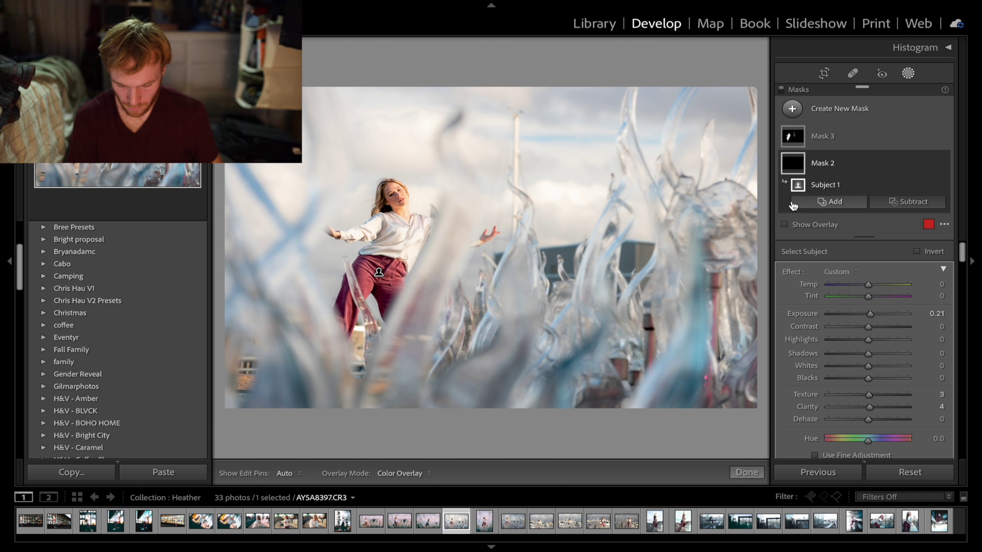
key("ctrl+z")
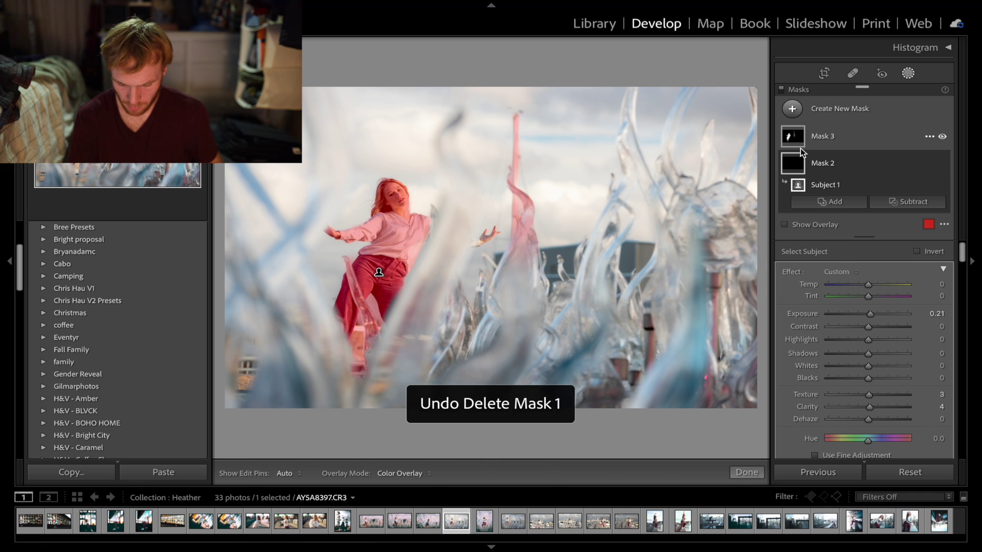
- Bring back Mask 1's radial gradient, remove it from the mask and recheck Mask 3 and Mask 2
key("ctrl+z")
key("ctrl+z")
left_click(795, 202)
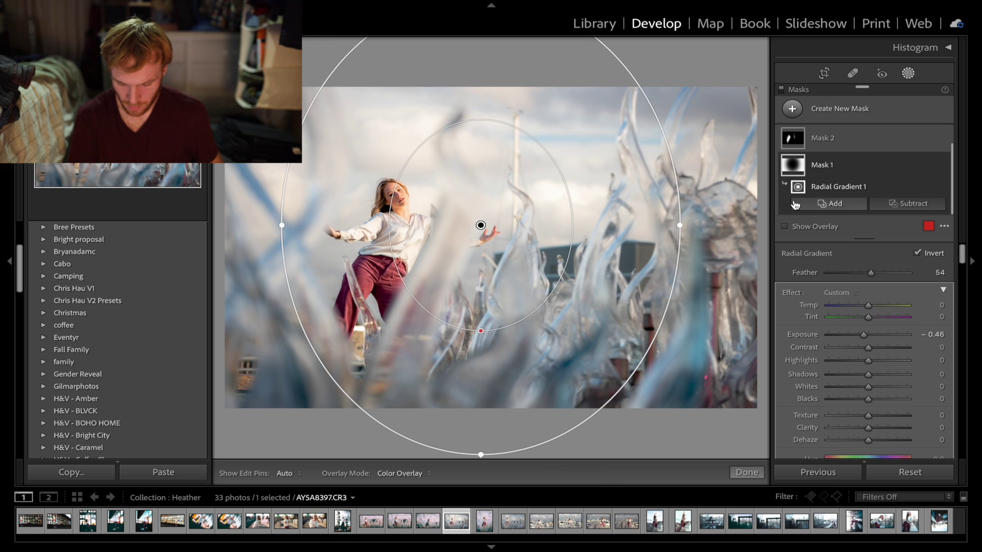
left_click(803, 167)
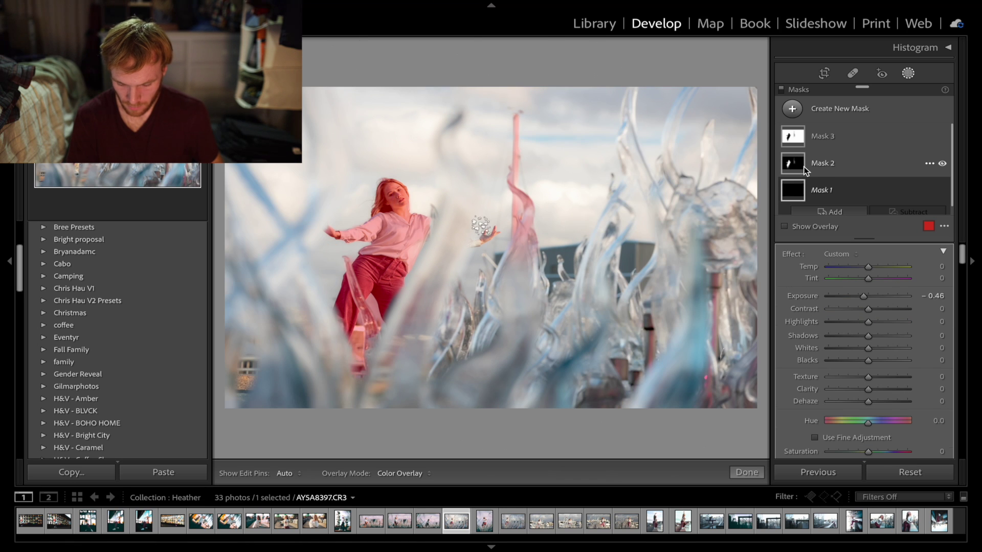
left_click(796, 139)
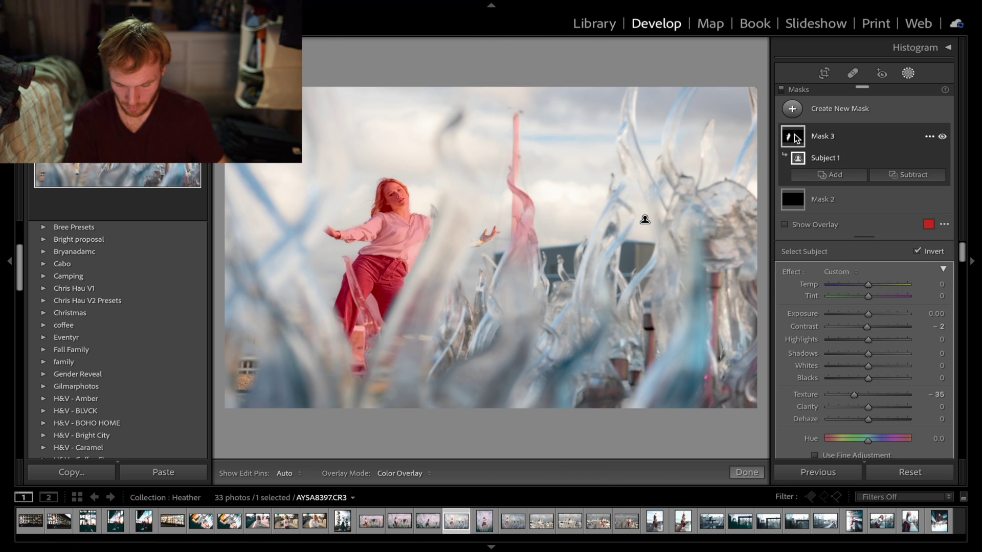
left_click(801, 204)
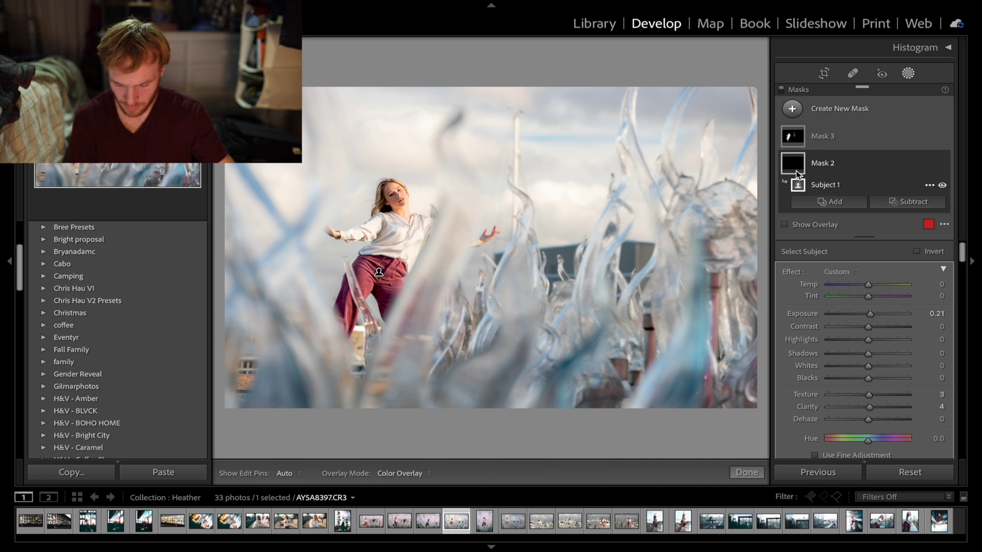
- Reopen the masks, undo Mask 1's removal and switch from Mask 2 to Mask 3
left_click(908, 73)
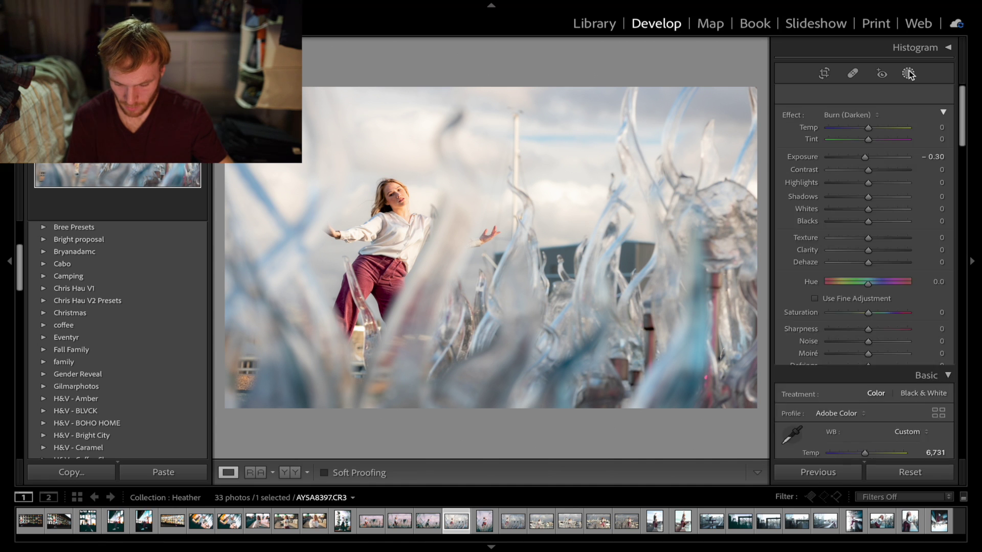
left_click(908, 73)
left_click(793, 169)
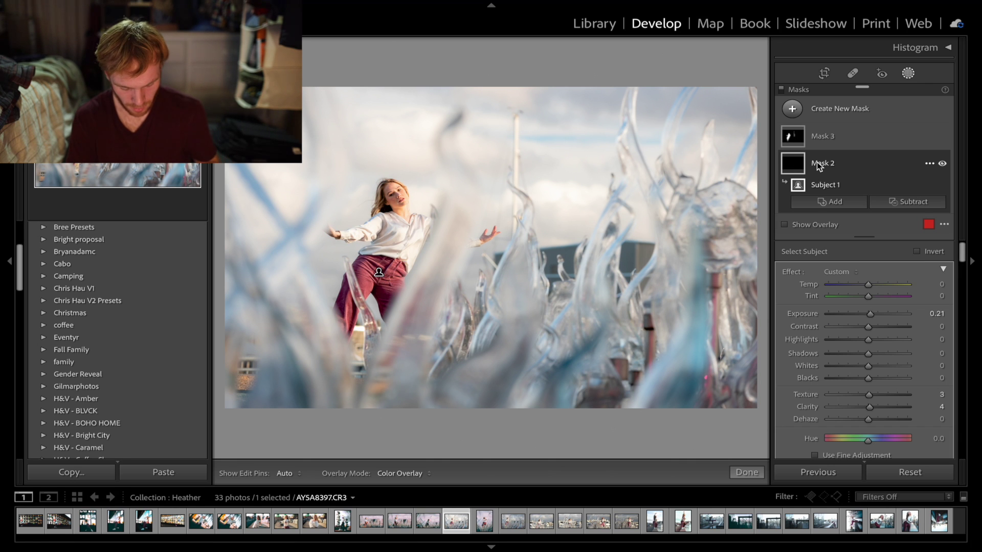
key("ctrl+z")
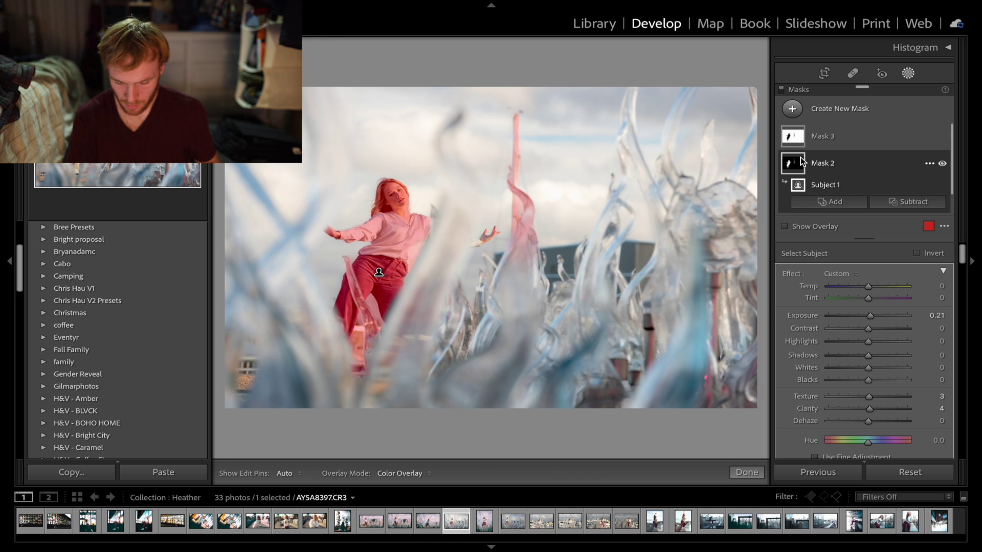
left_click(821, 138)
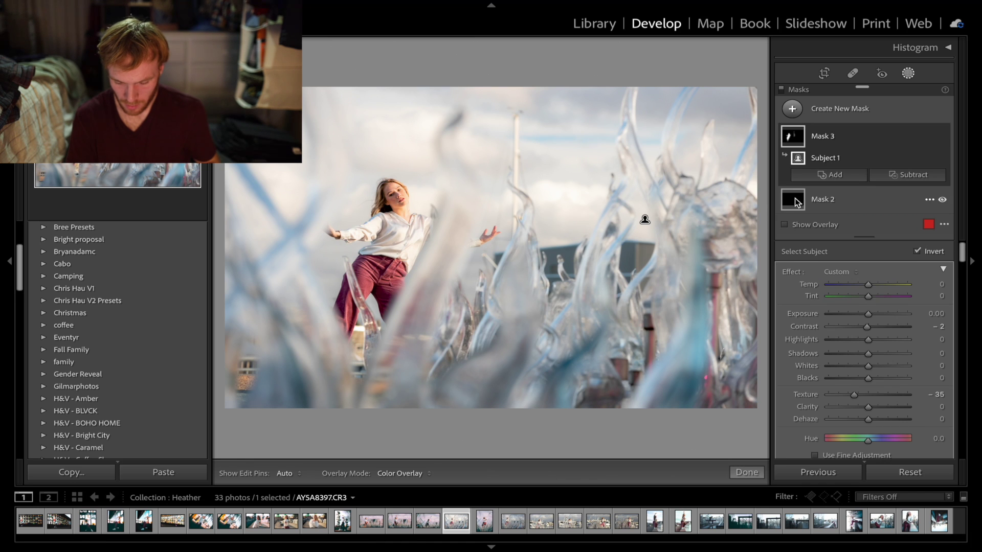
- Undo the removal of Mask 1's radial gradient and delete Mask 1 as a whole
key("ctrl+z")
key("ctrl+z")
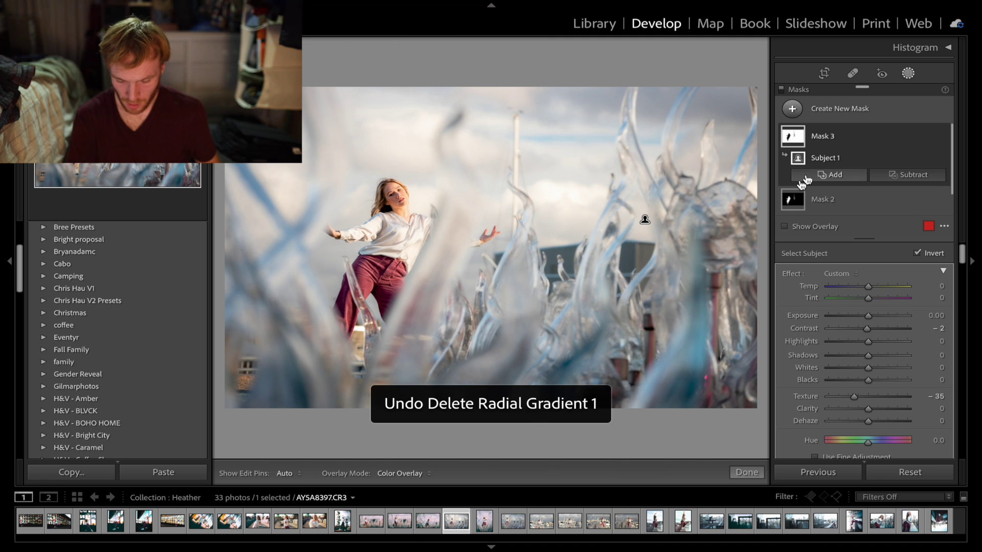
left_click(814, 130)
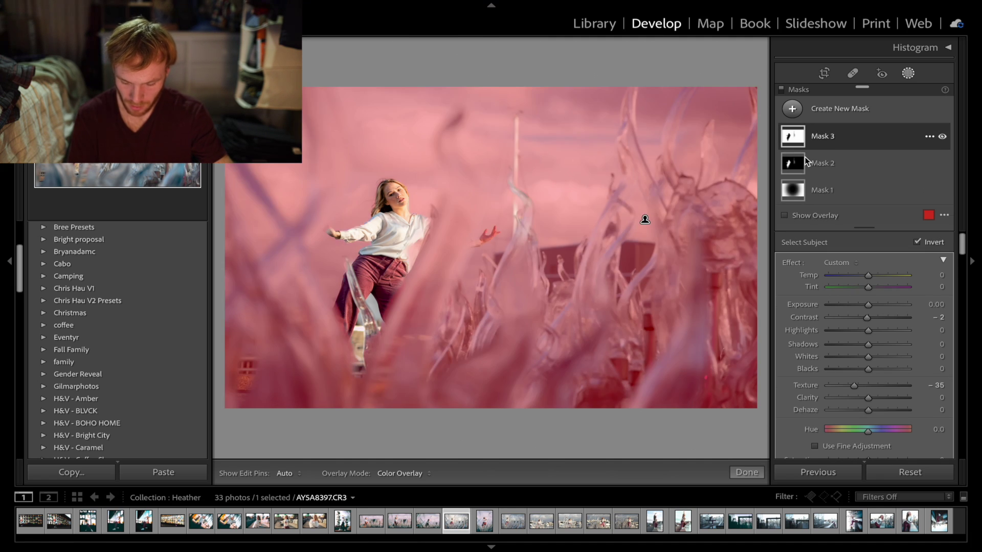
left_click(805, 192)
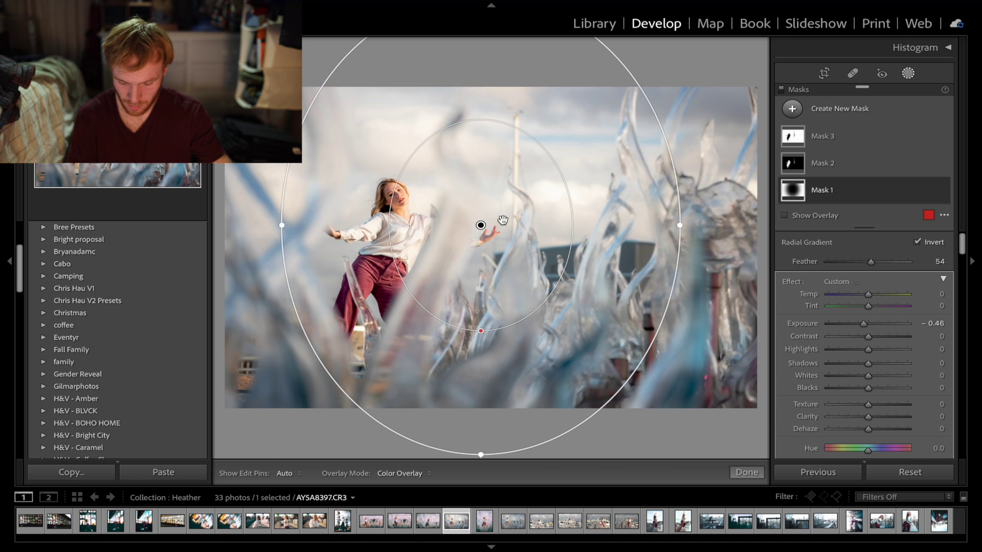
key("Delete")
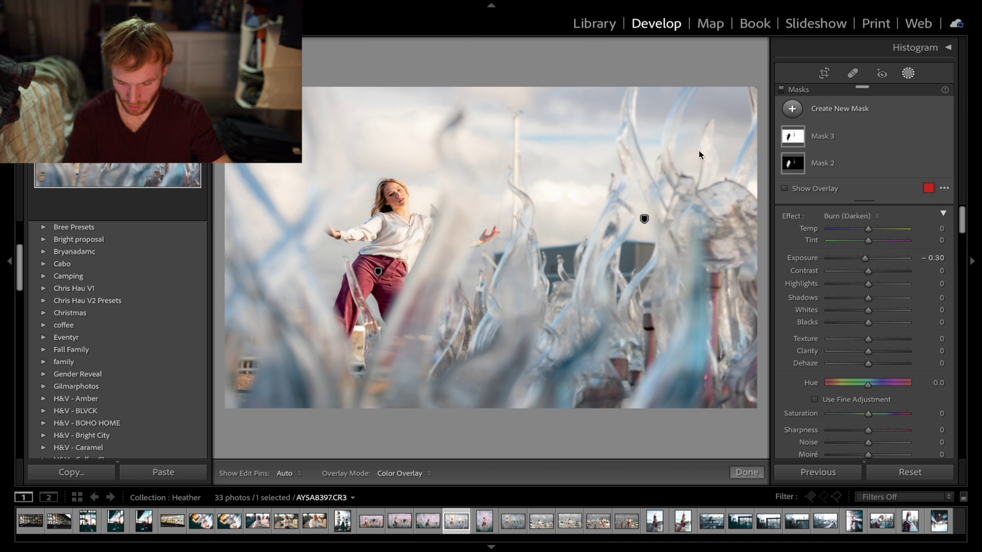
- Set the exposure of the inverted subject Mask 3 to -0.14 and close masking
left_click(797, 138)
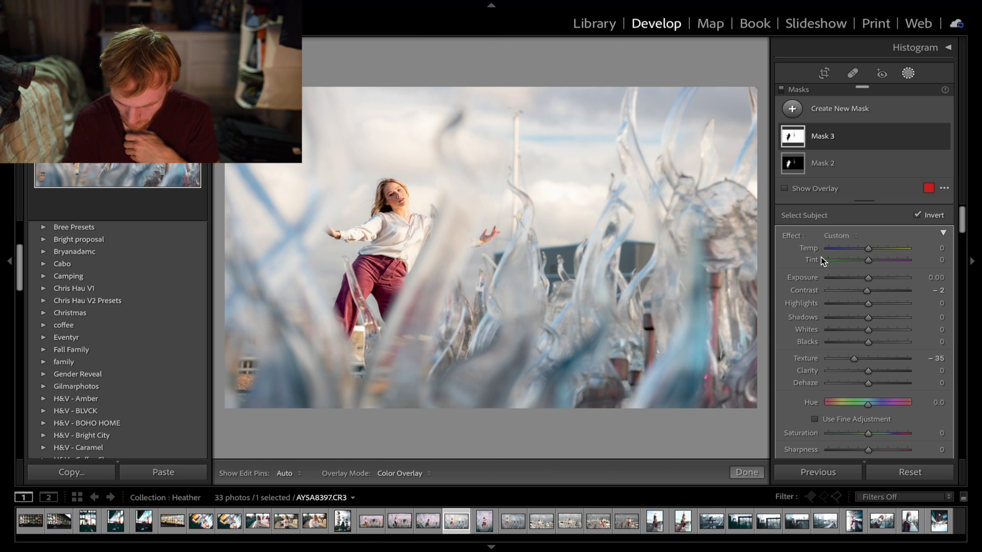
left_click_drag(869, 280, 868, 281)
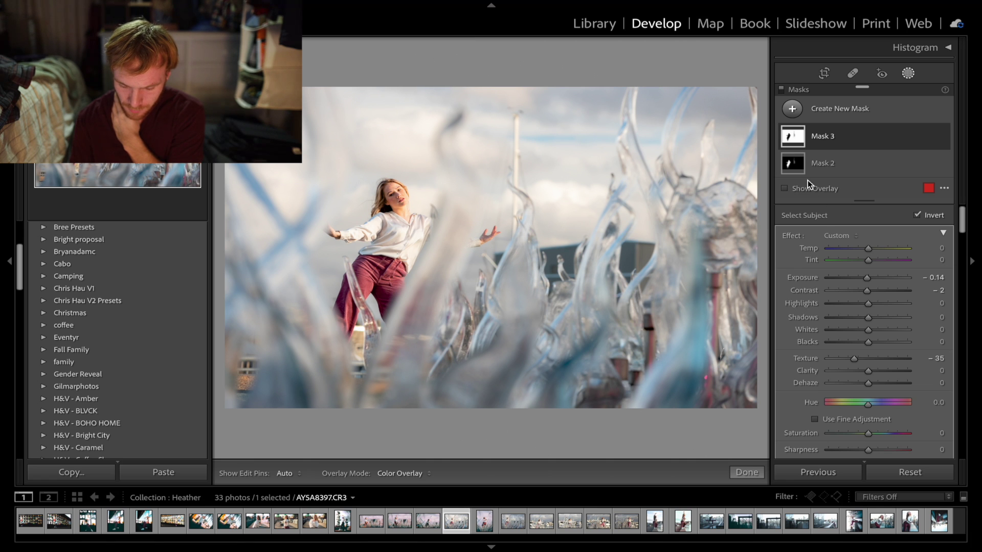
left_click(909, 74)
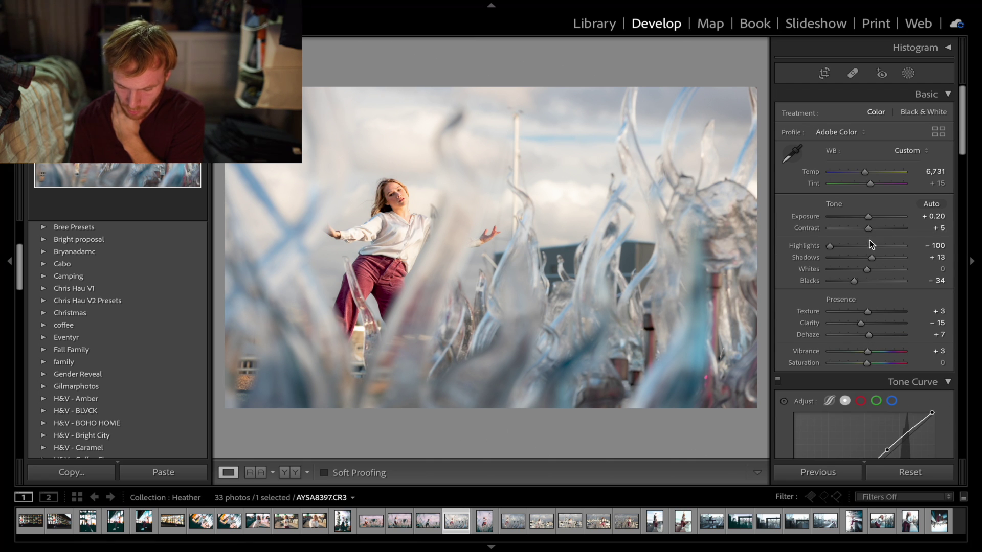
- Set the photo's overall exposure to +0.45, contrast to +19 and white balance temperature to 6,828
left_click_drag(867, 218, 870, 217)
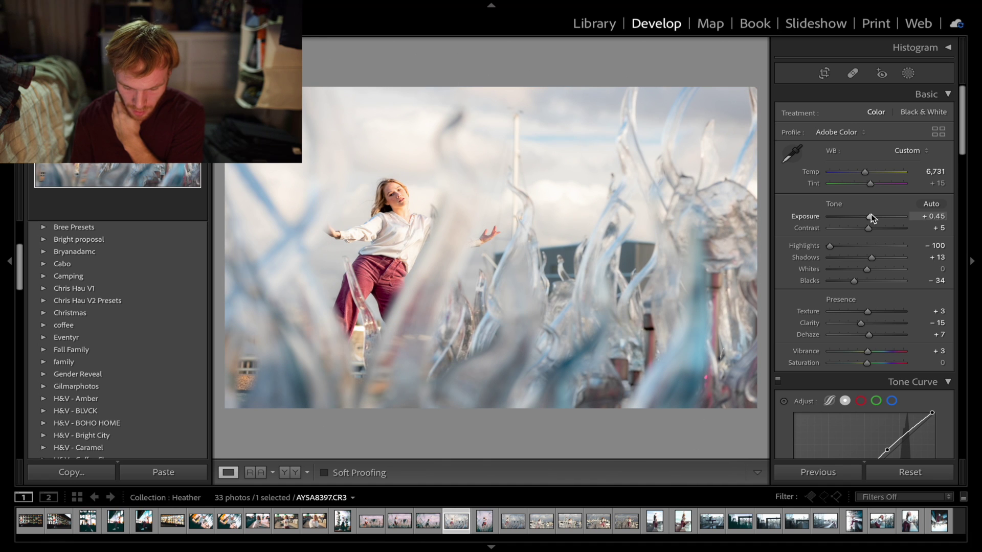
left_click_drag(870, 231, 874, 231)
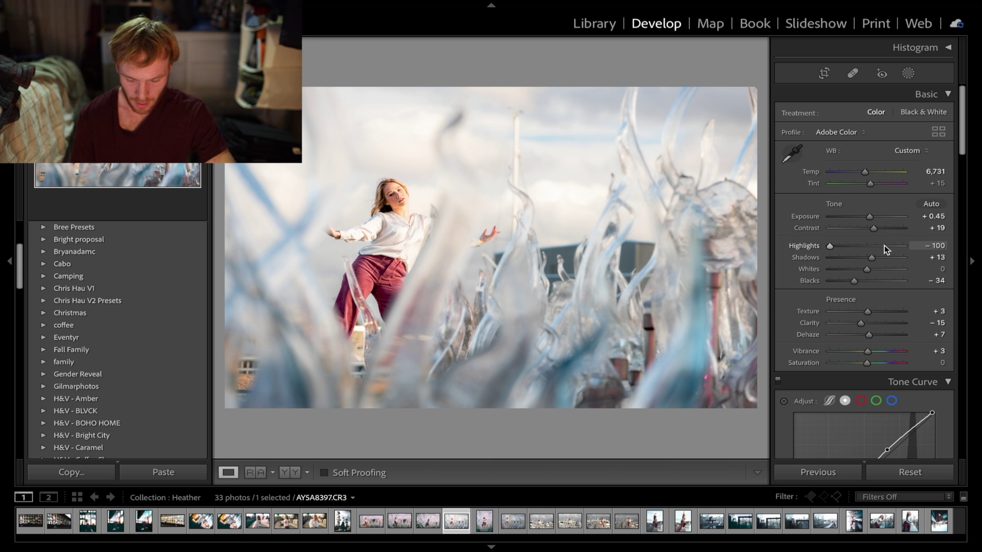
left_click_drag(865, 171, 866, 172)
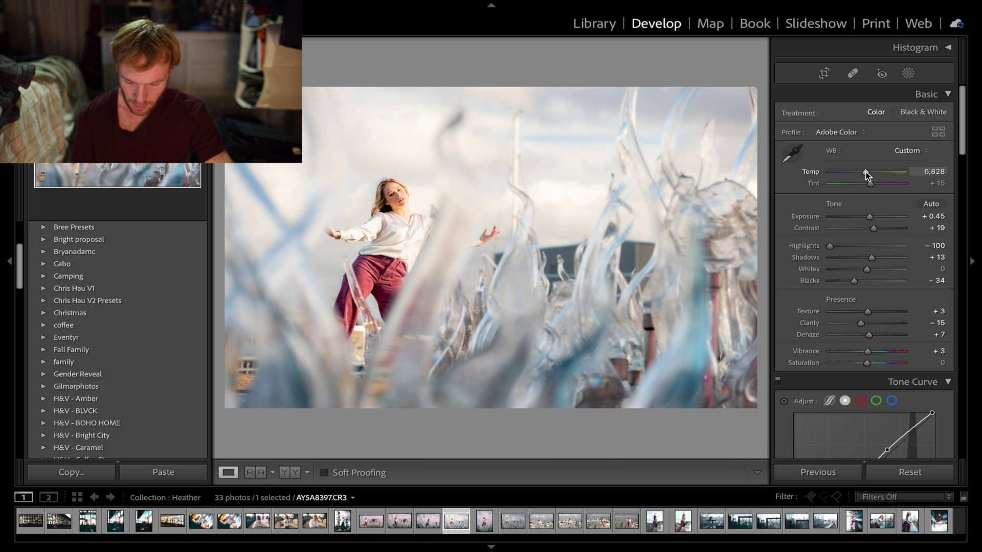
key("ctrl+z")
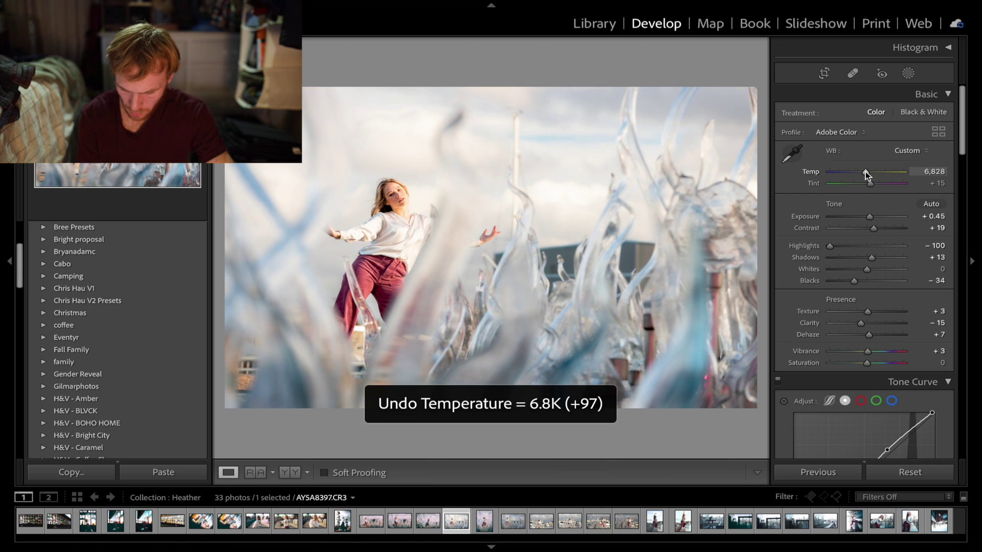
key("ctrl+y")
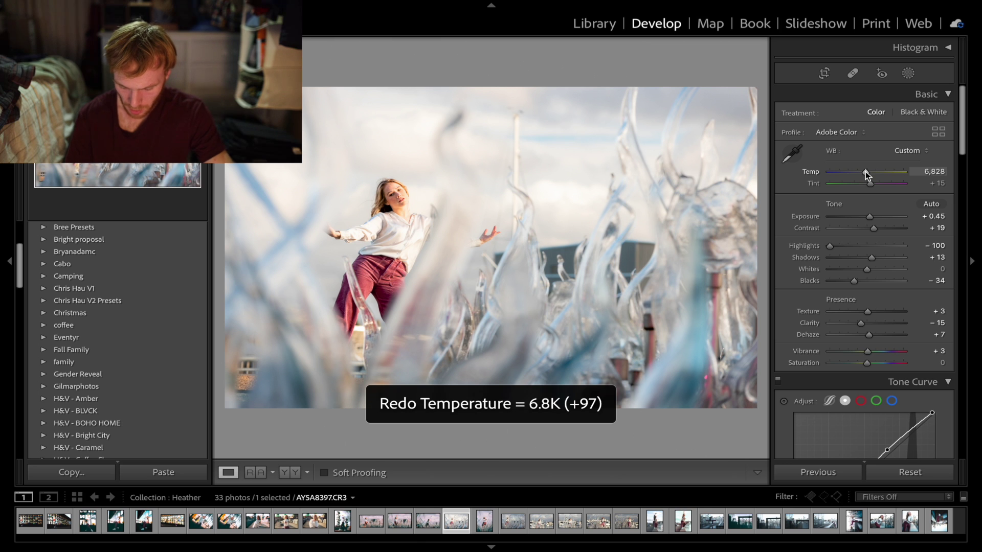
- Set the Blue Primary hue to -30 in the photo's calibration settings
scroll(888, 210, "down", 2)
scroll(889, 210, "down", 5)
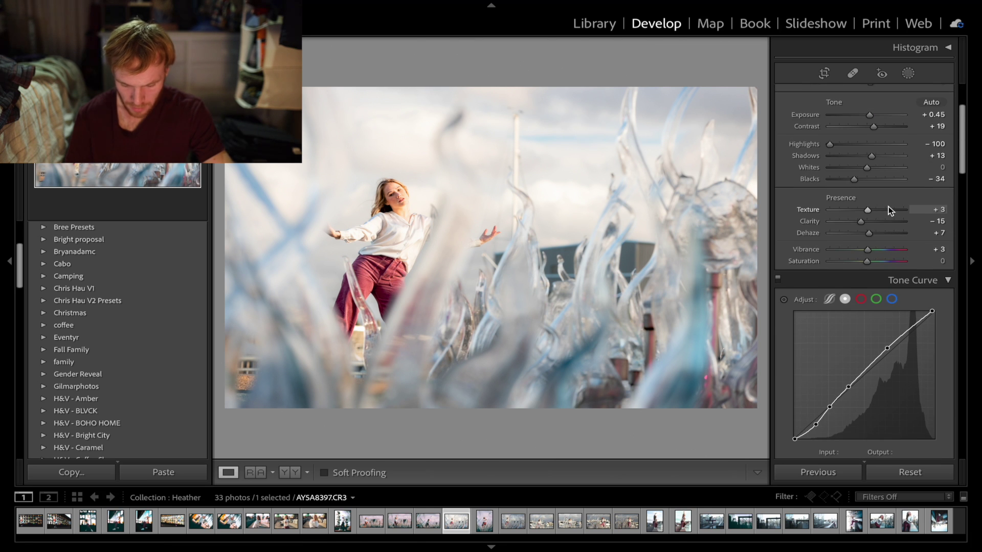
scroll(889, 211, "down", 15)
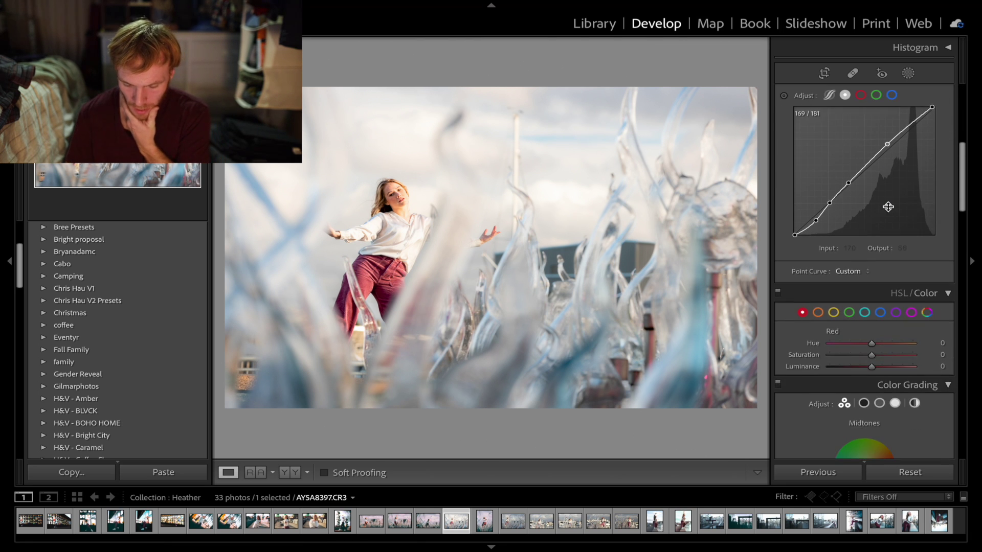
scroll(890, 211, "down", 10)
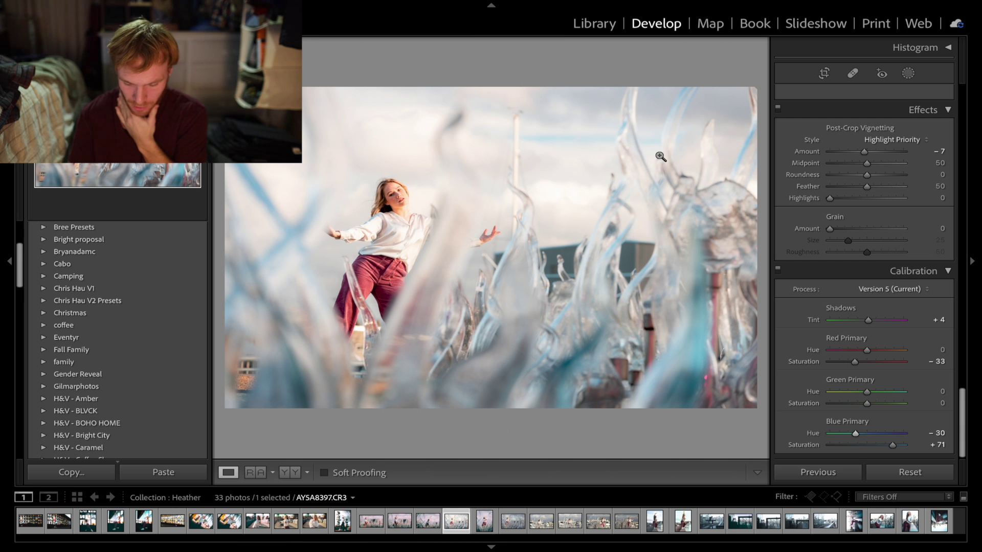
- Try automatically straightening the photo's crop and undo the rotation
left_click(823, 73)
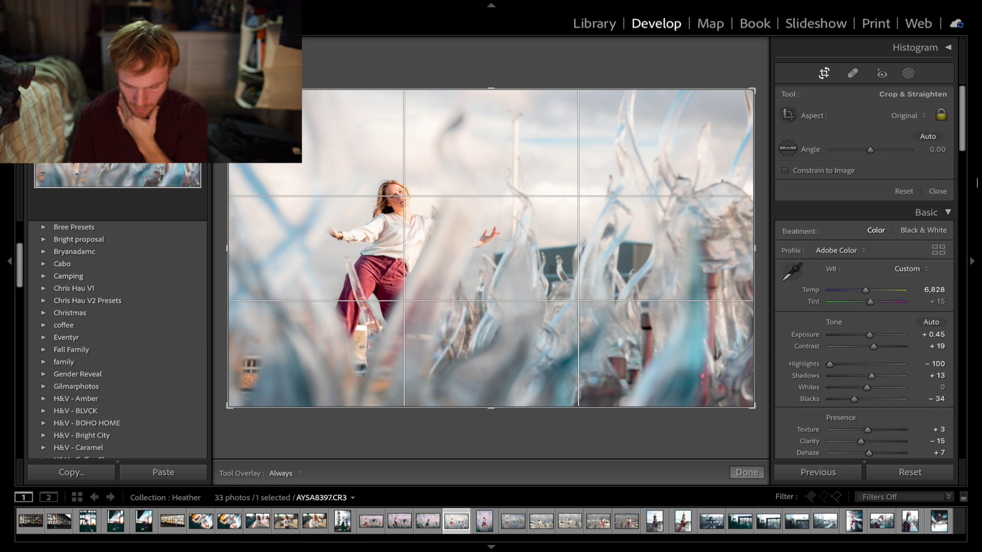
left_click(932, 137)
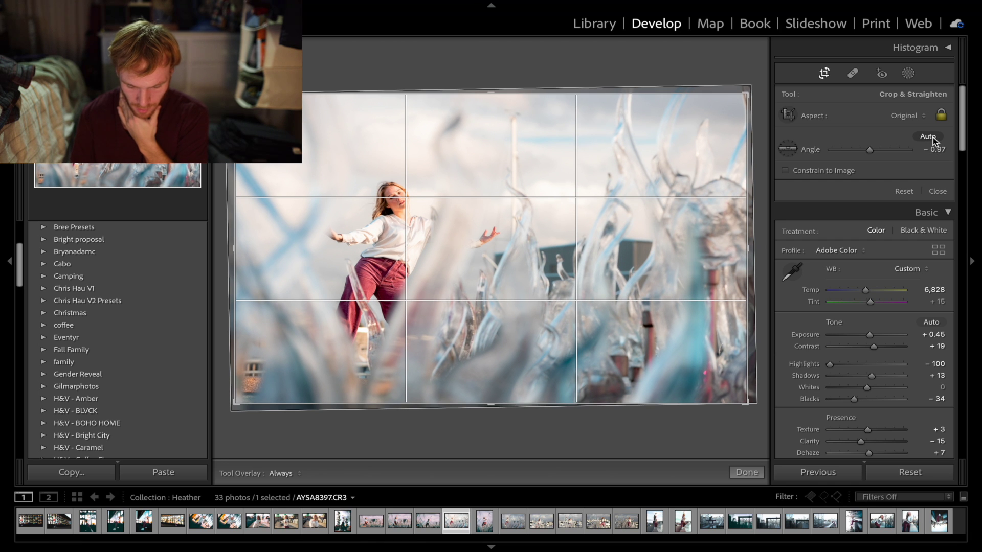
key("Return")
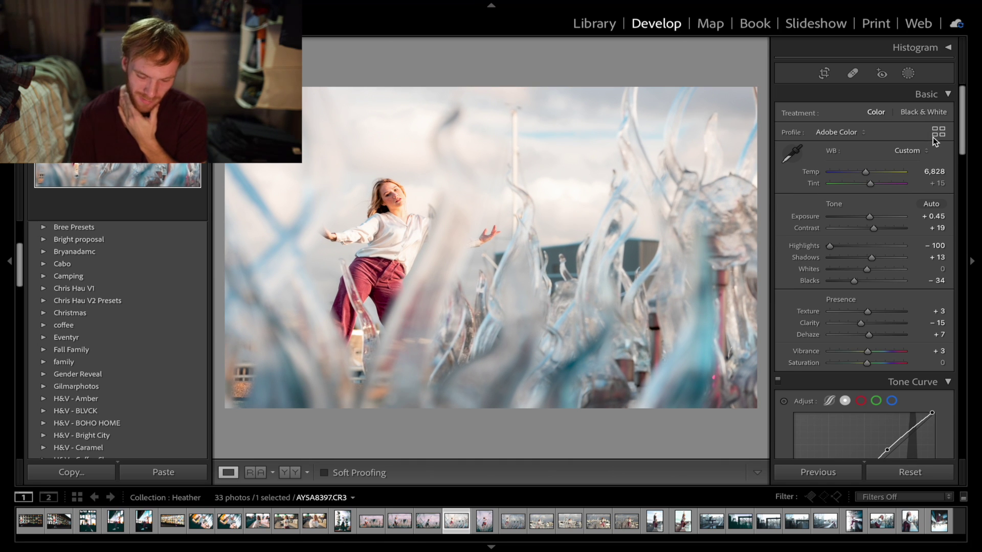
key("ctrl+z")
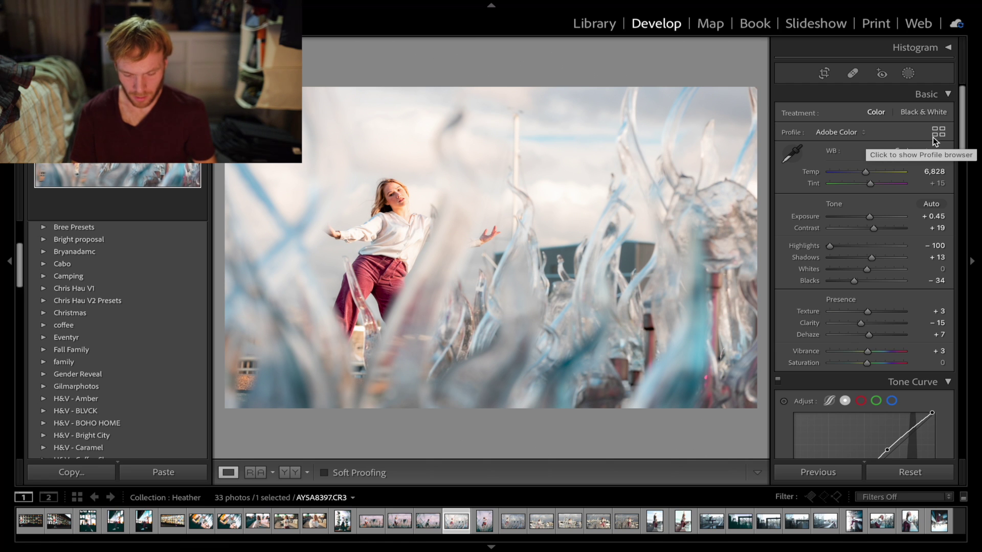
- Redo the automatic straightening of the photo's crop
key("ctrl+shift+z")
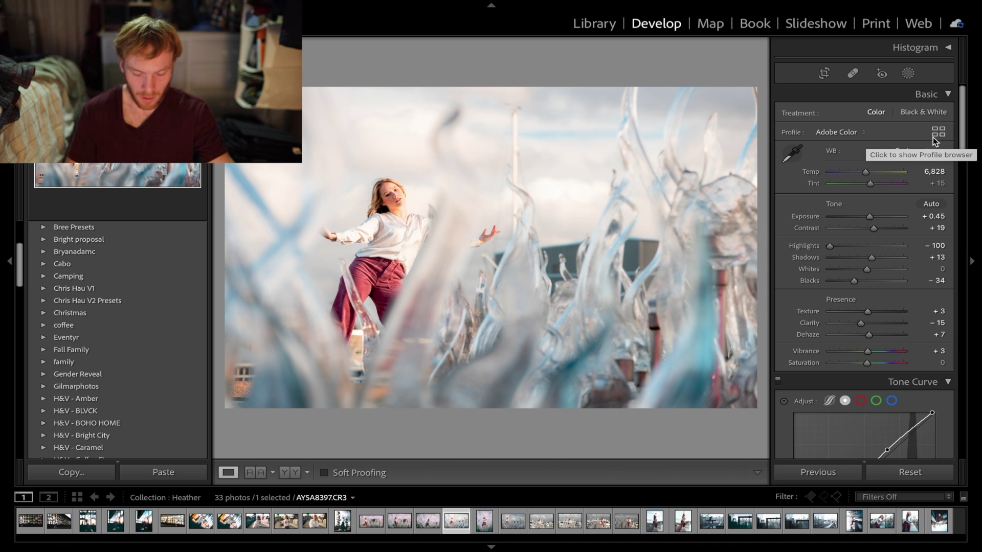
- Try a radial gradient mask over the photo's upper-right area with exposure 0.56 and temperature 23, and delete the mask
key("shift+w")
left_click(835, 109)
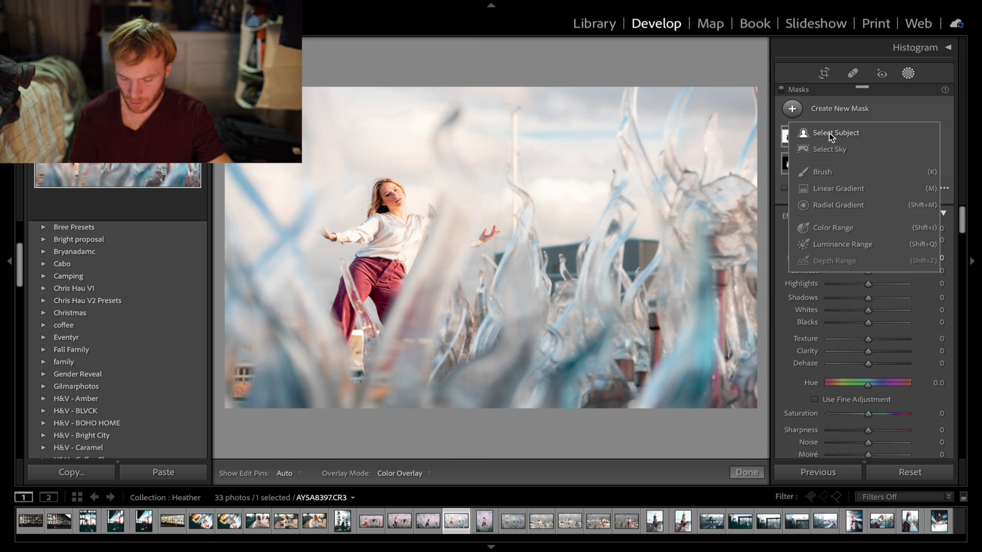
left_click(839, 205)
mouse_move(629, 162)
left_mouse_down()
mouse_move(905, 320)
mouse_move(864, 383)
left_mouse_up()
left_click(867, 283)
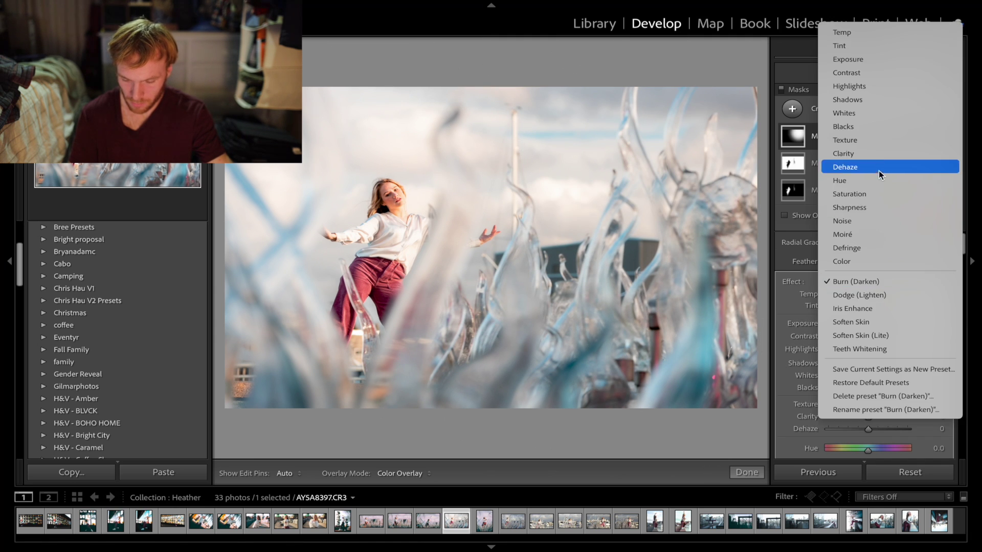
left_click(864, 58)
key("o")
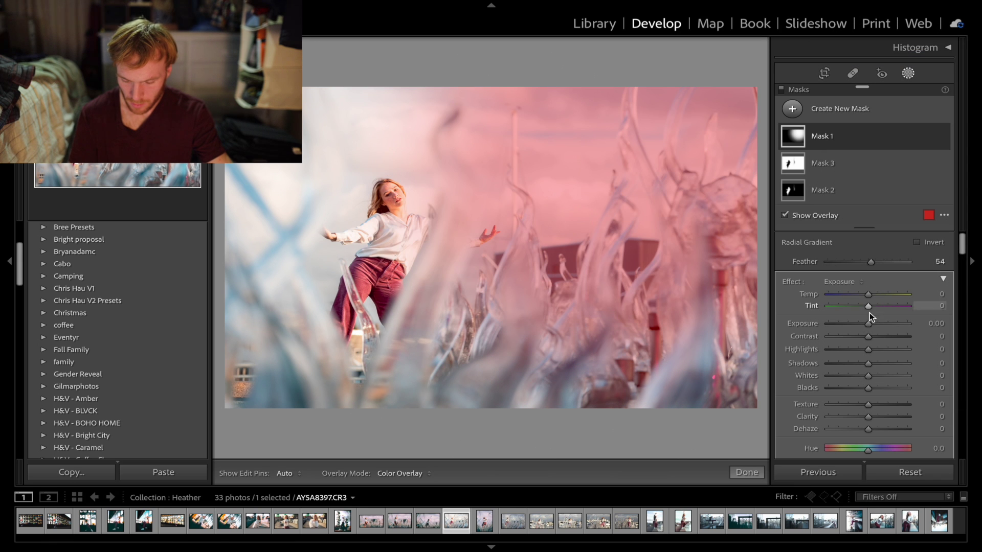
key("o")
left_click_drag(868, 322, 885, 293)
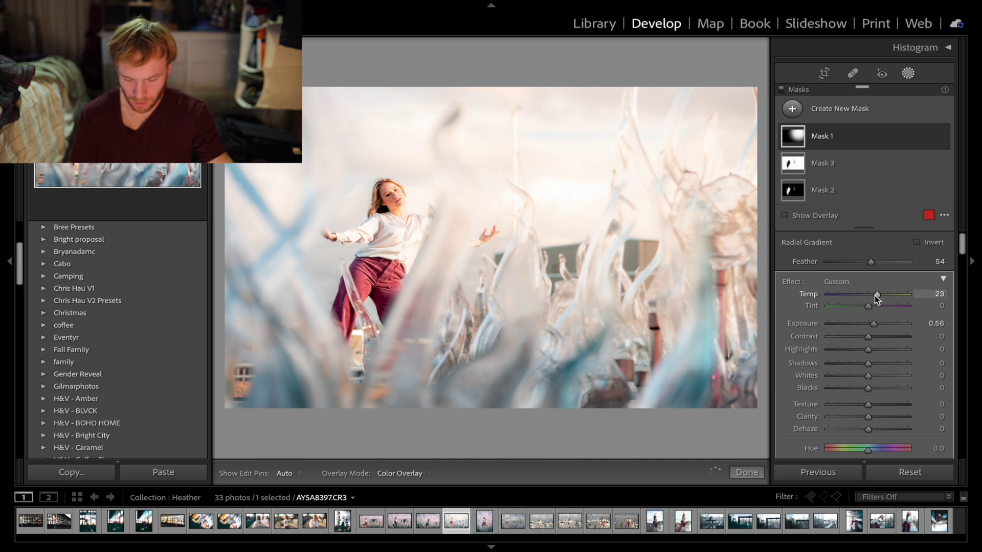
key("Delete")
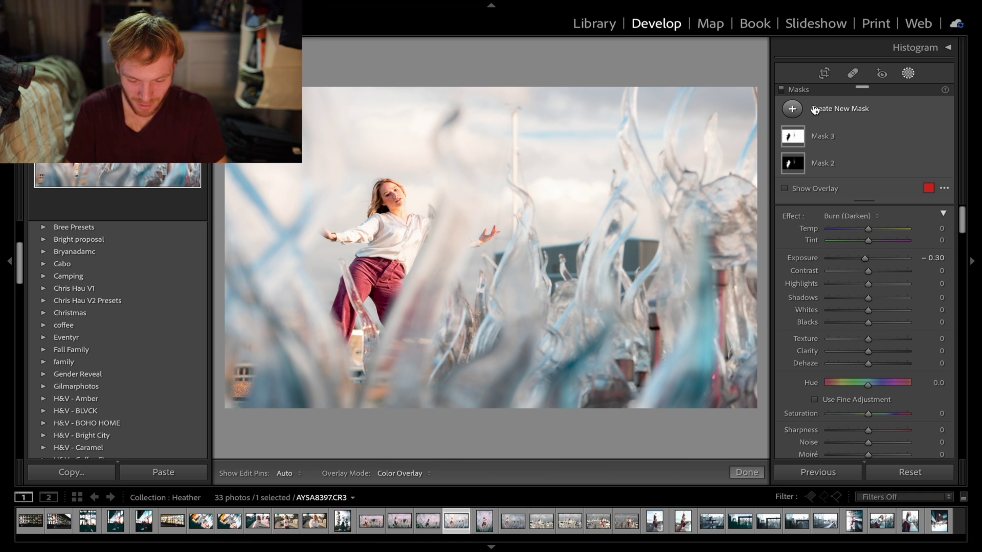
- Return to the Library and review the photos following AY5A8397.CR3 through to AY5A8688.CR3 at the end of the collection
left_click(593, 24)
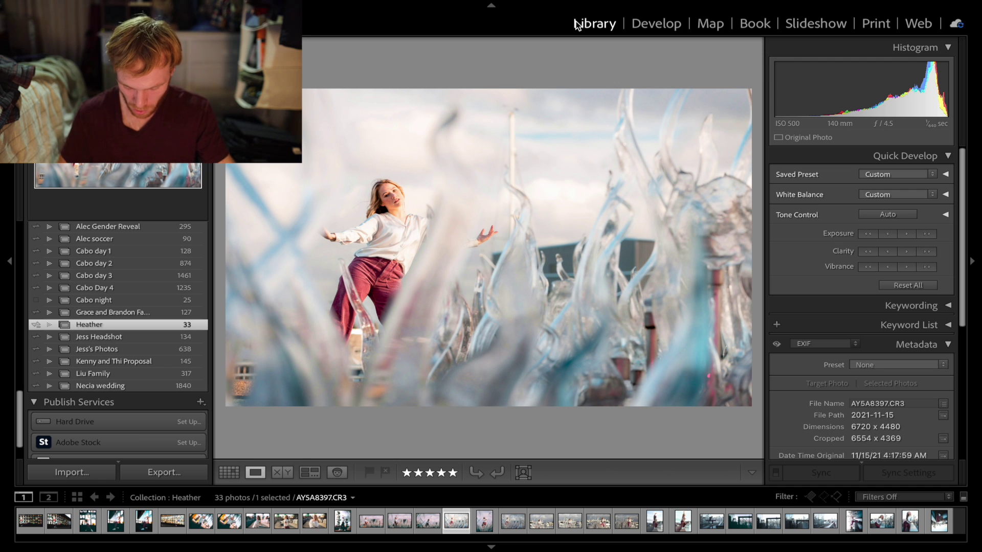
key("Right")
key("Right")
key("Right")
key("Right")
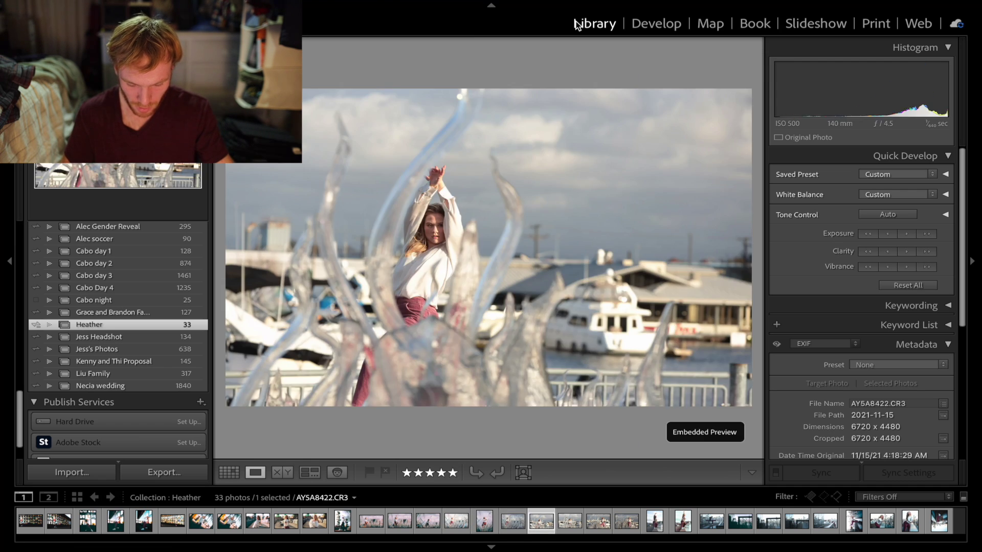
key("Right")
key("Right")
key("Right")
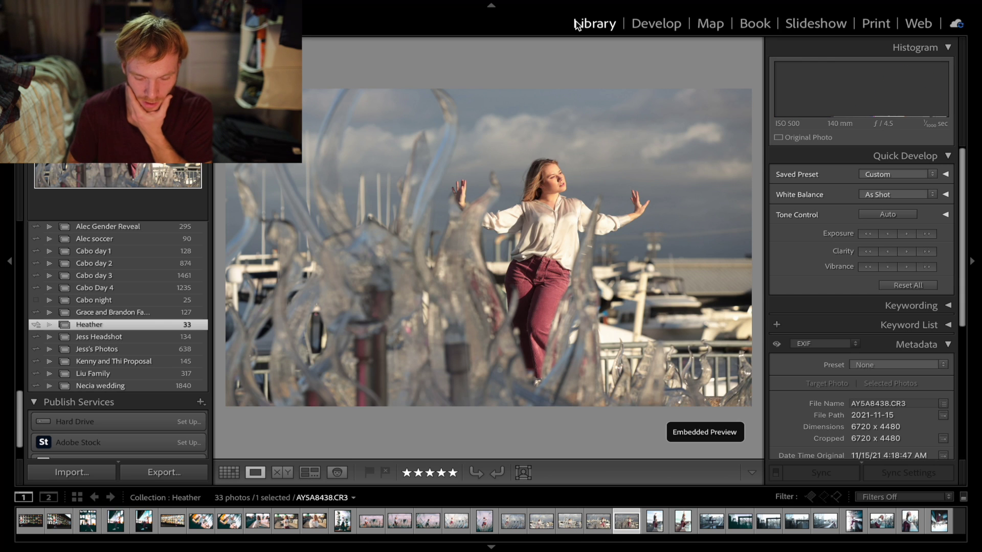
key("Right")
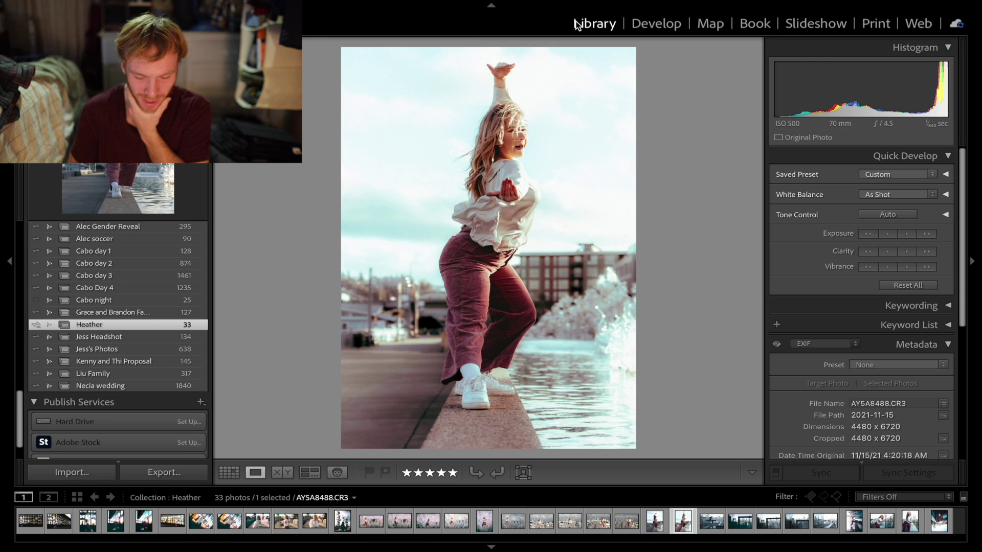
key("Right")
key("Right")
key("Right")
key("Right")
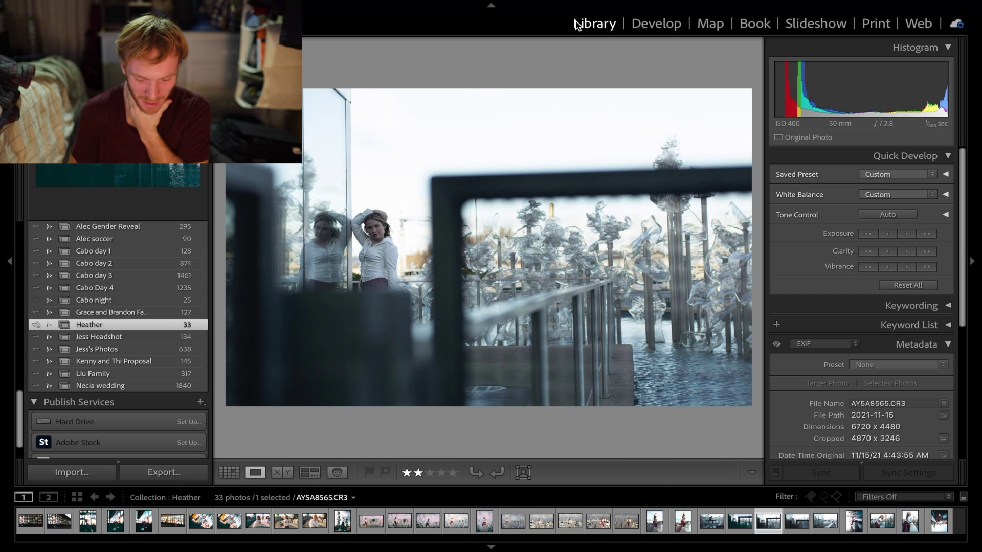
key("Right")
key("Right")
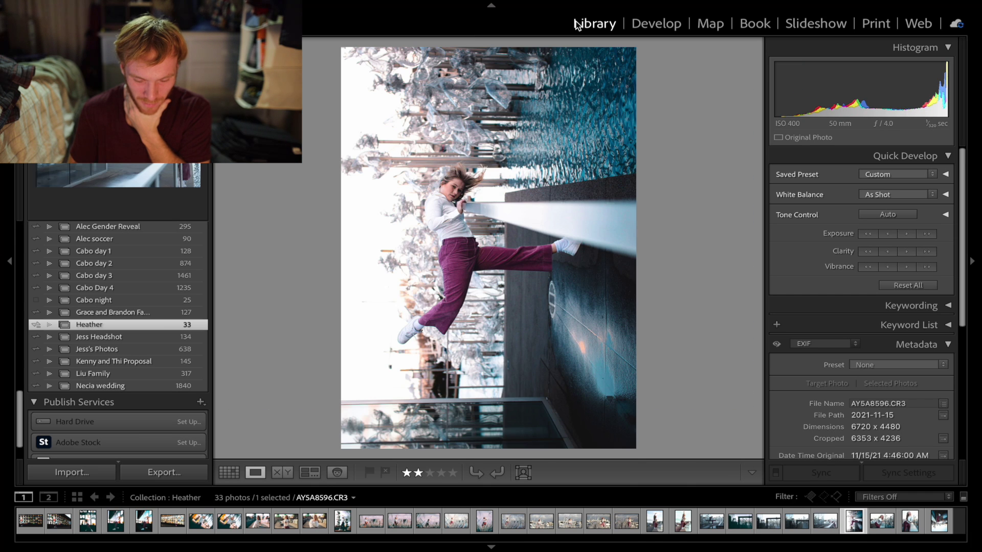
key("Right")
key("Right")
key("Right")
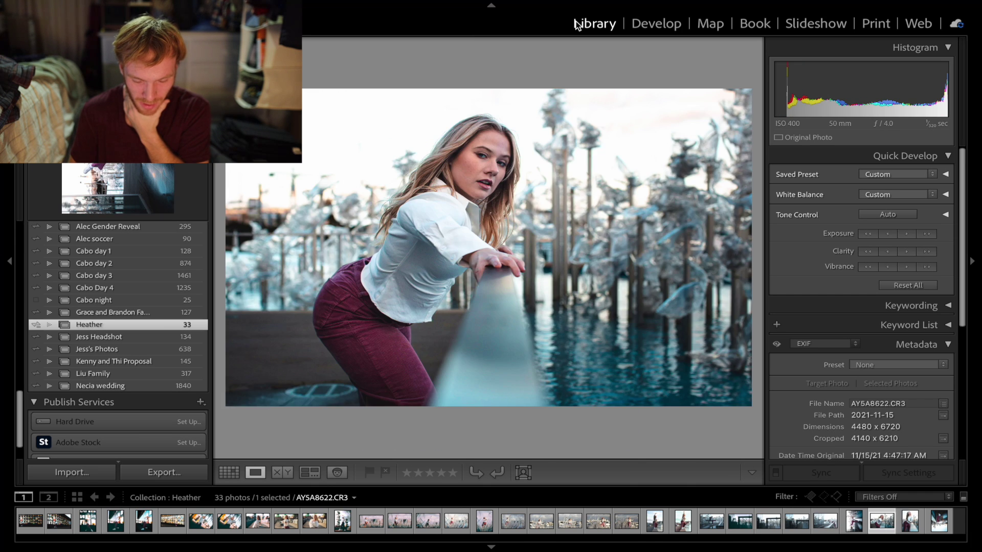
key("Right")
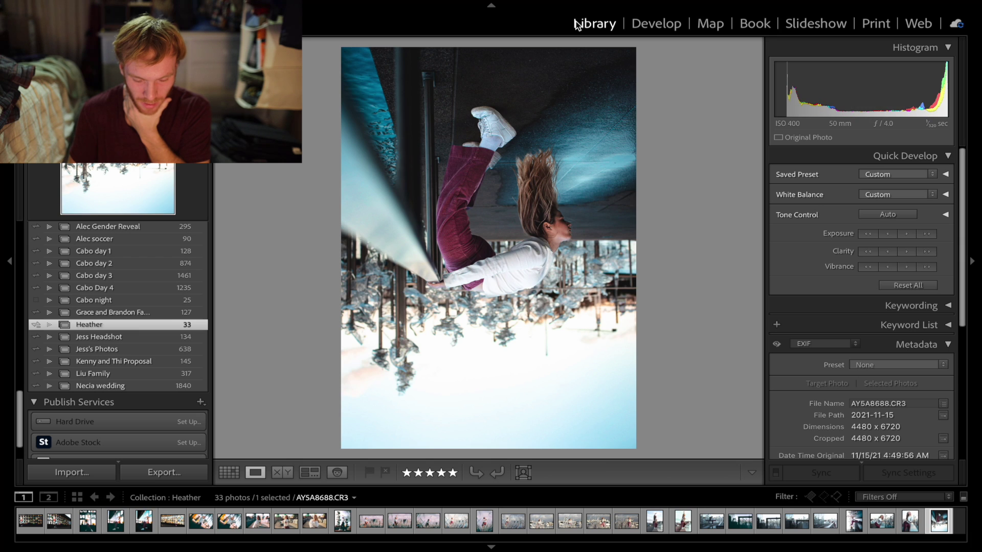
- Go back through the preceding edited photos to re-examine AY5A8642.CR3 and the sideways railing shot AY5A8622.CR3
key("Left")
key("Left")
key("Left")
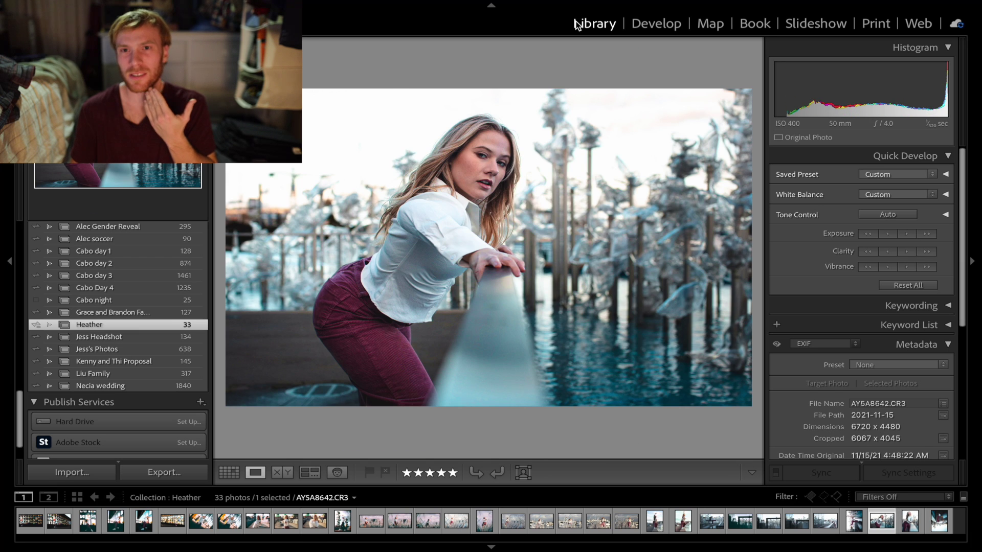
key("Left")
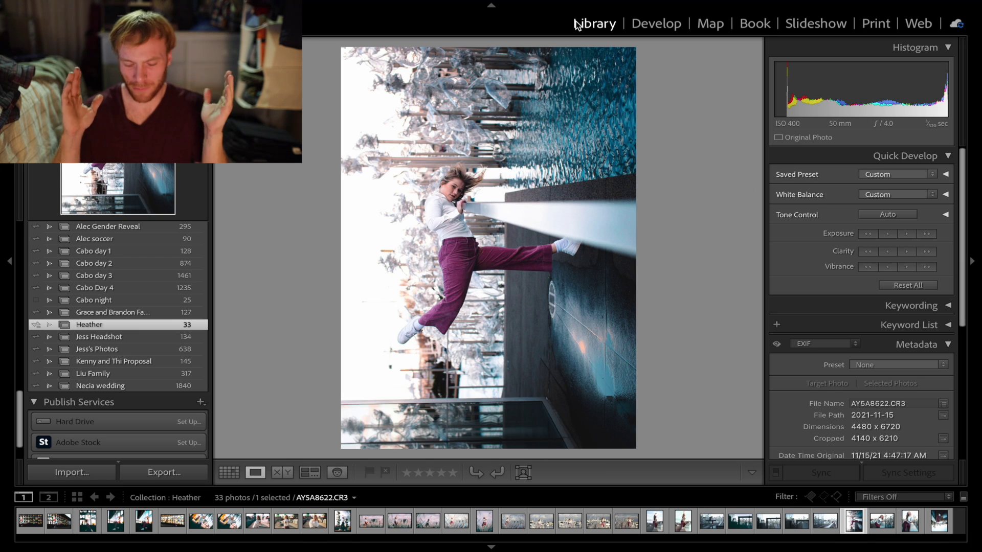